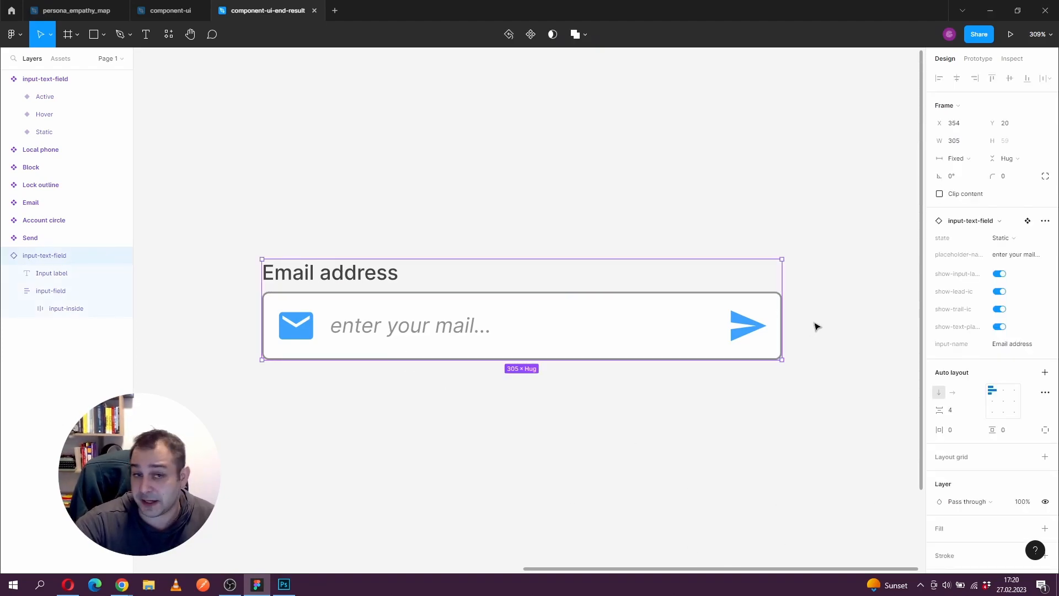
- Switch the input-text-field instance's state to Hover, to Active, and back to Static
left_click(1017, 241)
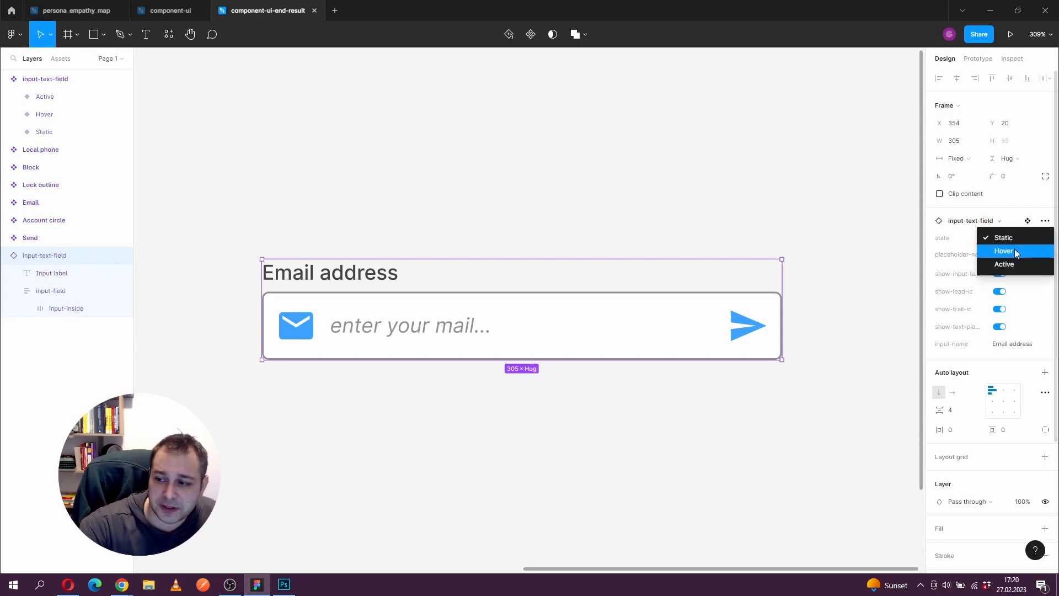
left_click(1014, 249)
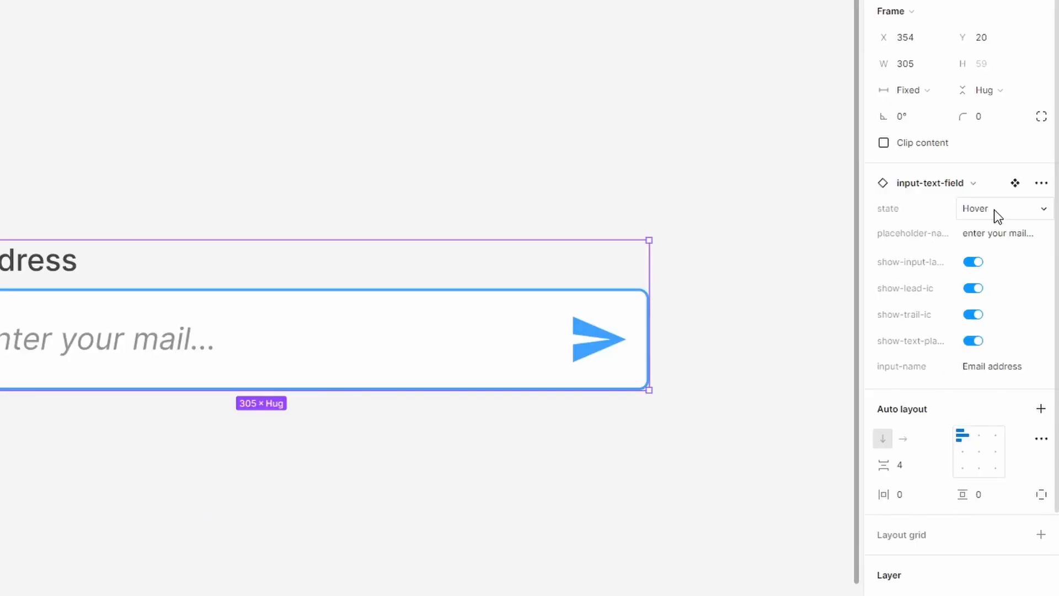
left_click(1012, 240)
left_click(994, 224)
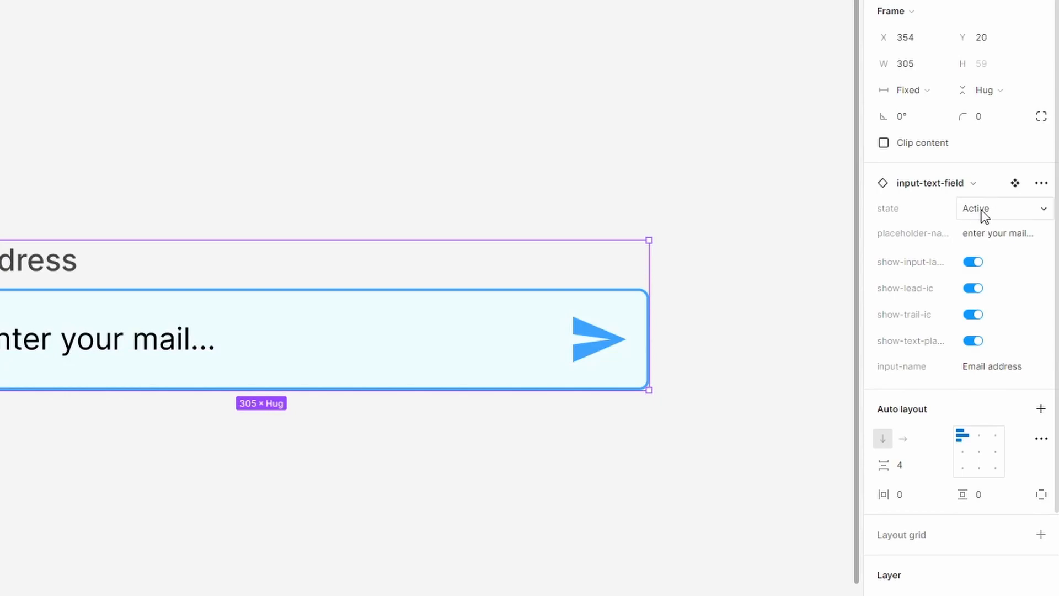
left_click(983, 217)
left_click(979, 167)
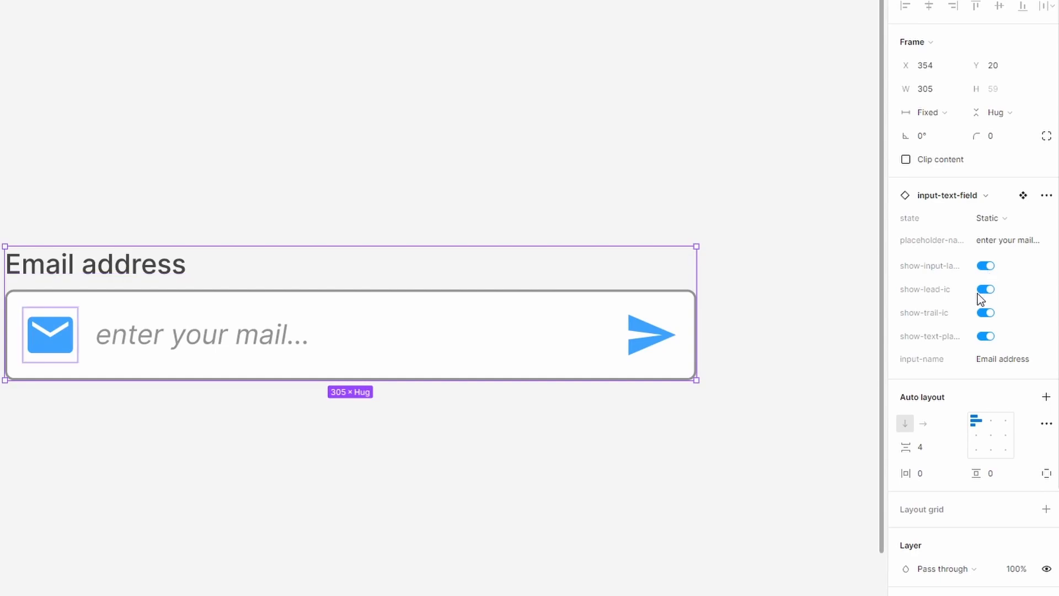
- Swap the Email icon nested at the start of the input field for the Local phone icon
double_click(35, 350)
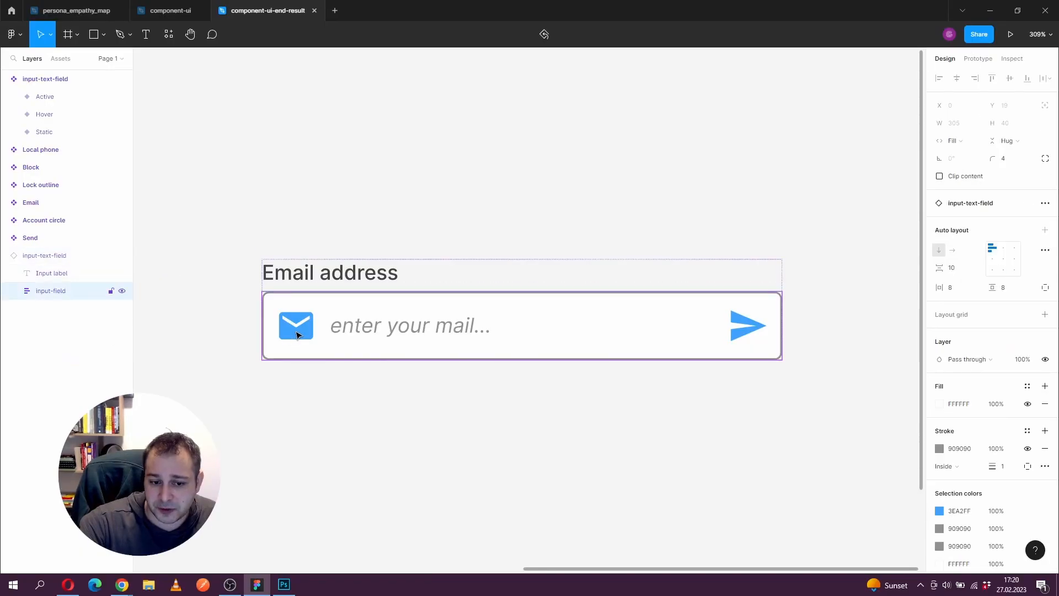
double_click(297, 335)
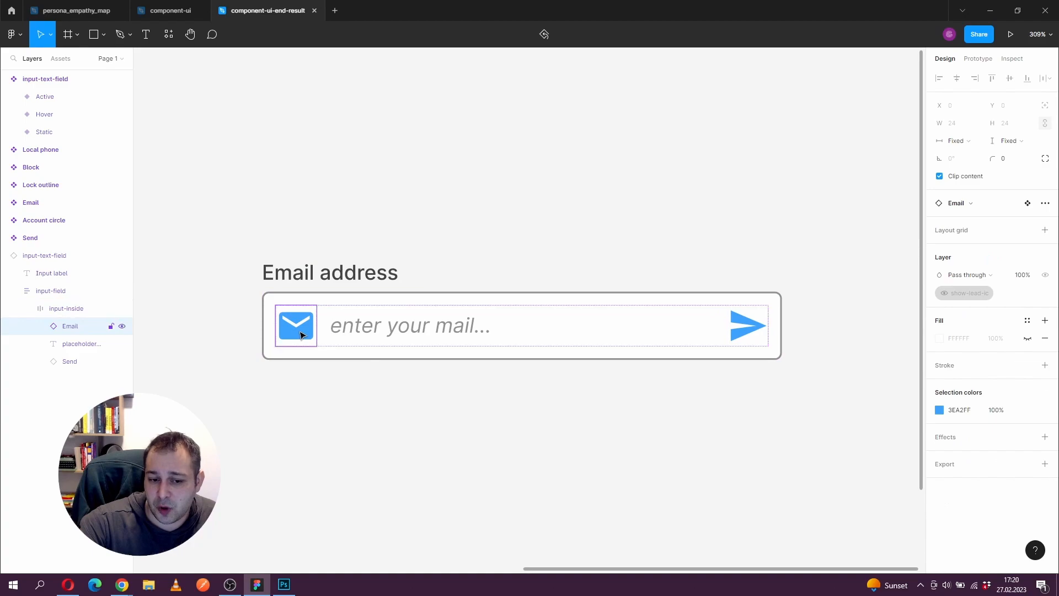
left_click(974, 201)
left_click(964, 362)
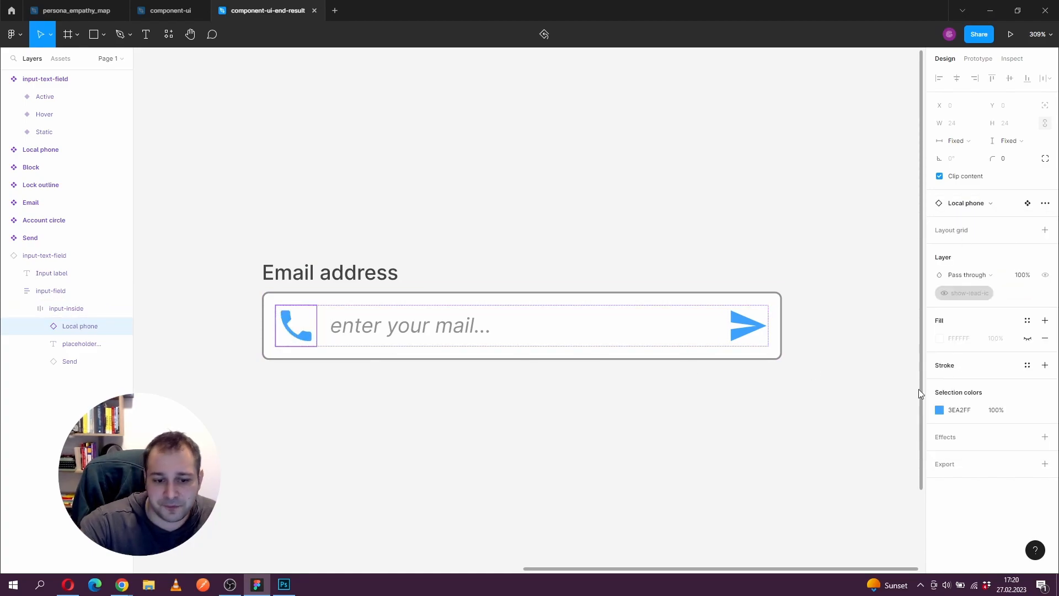
left_click(754, 418)
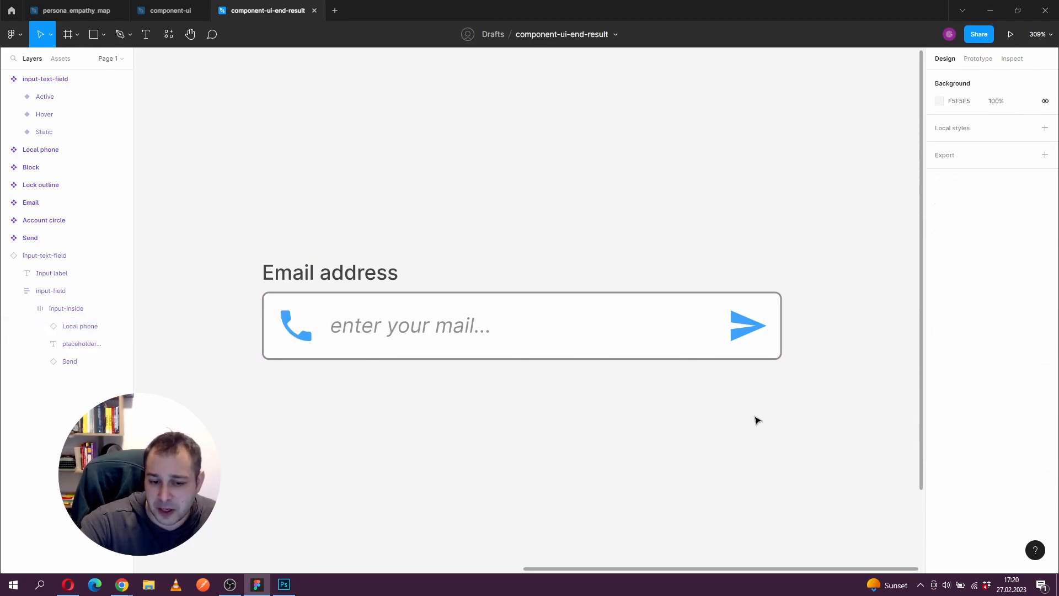
- Toggle the input-text-field instance's leading icon and placeholder text off and on again, and hide its trailing icon
left_click(364, 331)
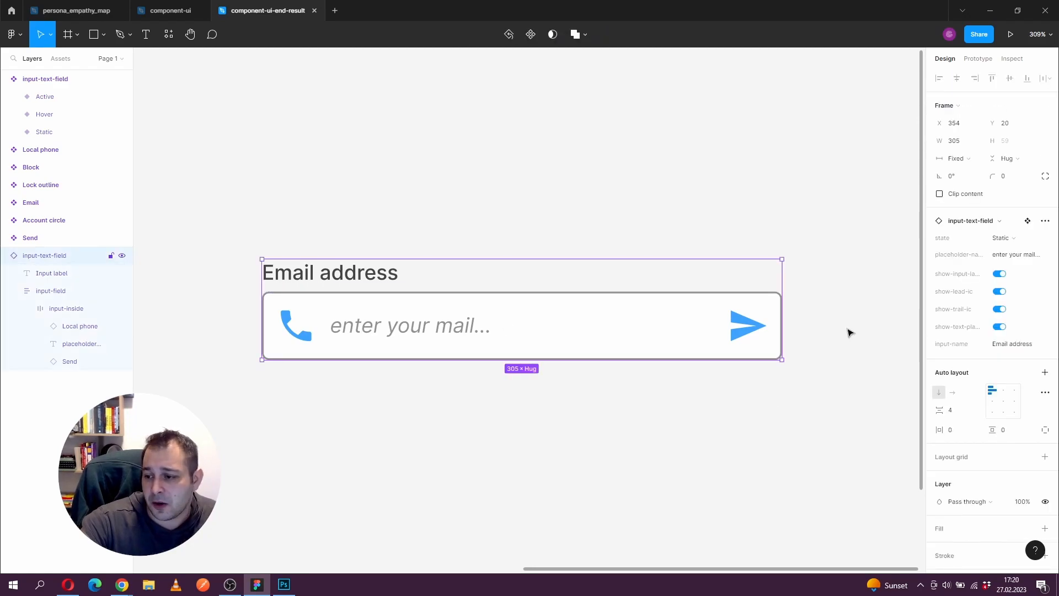
left_click(1000, 292)
left_click(1000, 292)
left_click(999, 309)
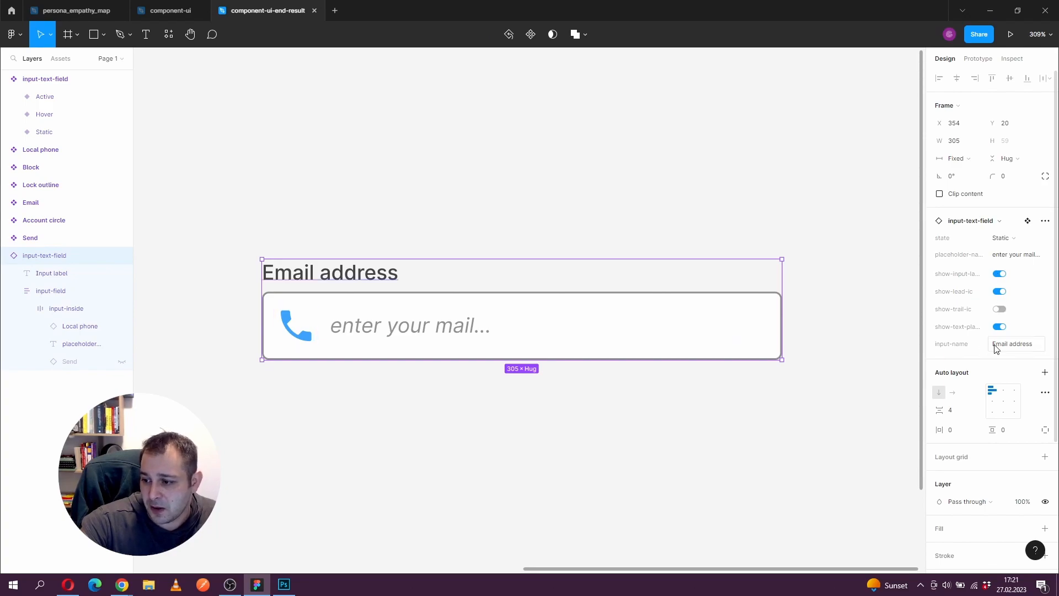
left_click(999, 327)
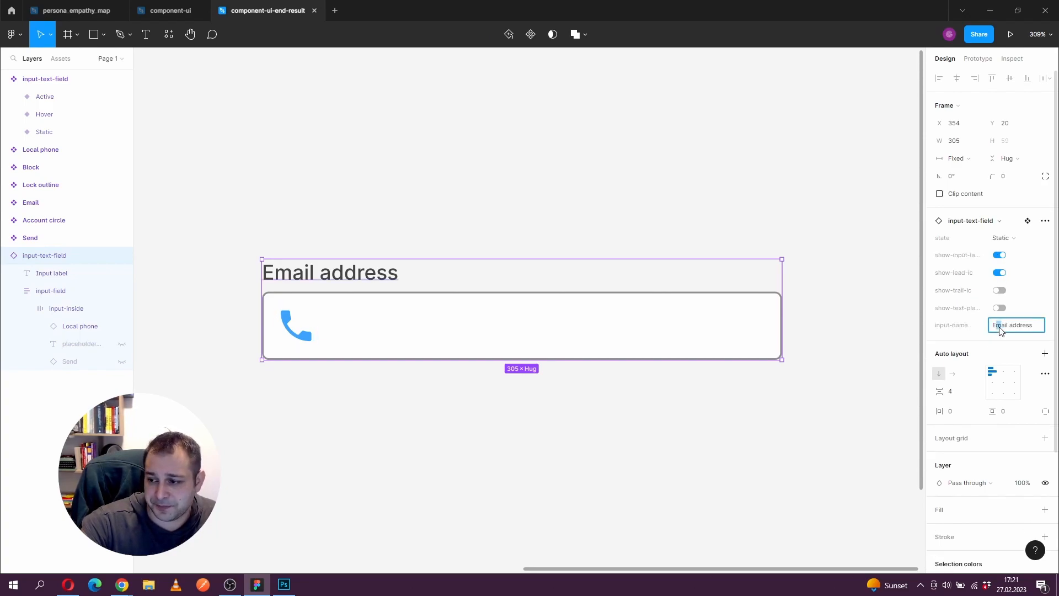
left_click(999, 307)
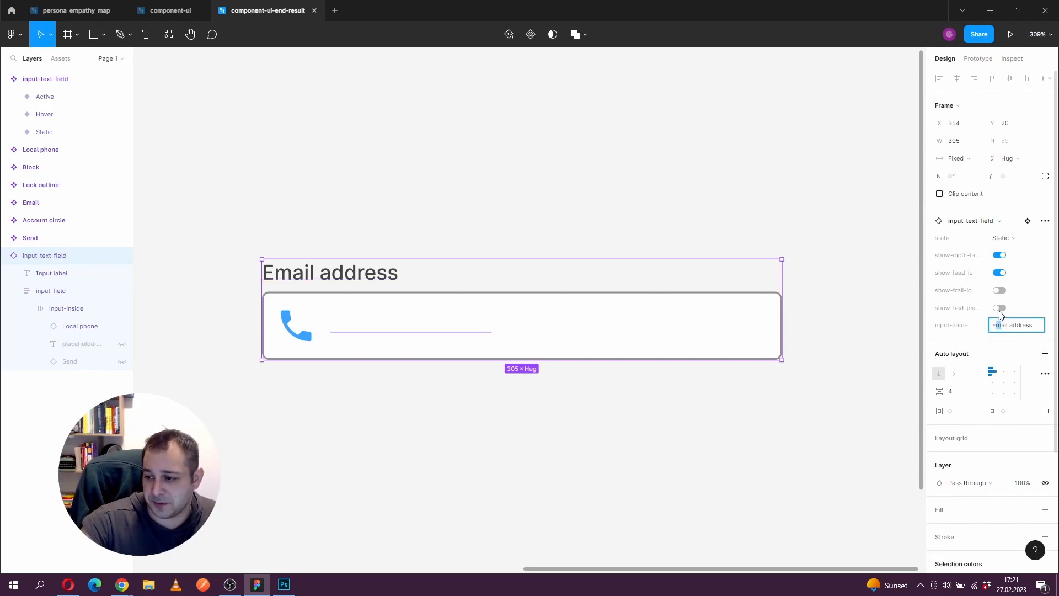
- Set the input-text-field instance's input-name to "new label"
left_click(1007, 344)
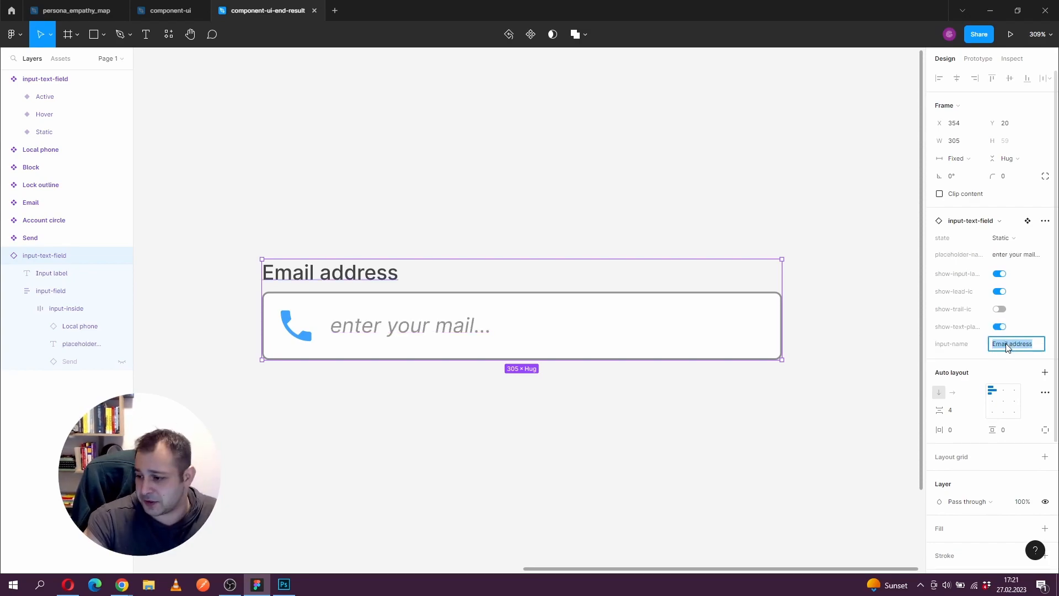
type("...")
key("Return")
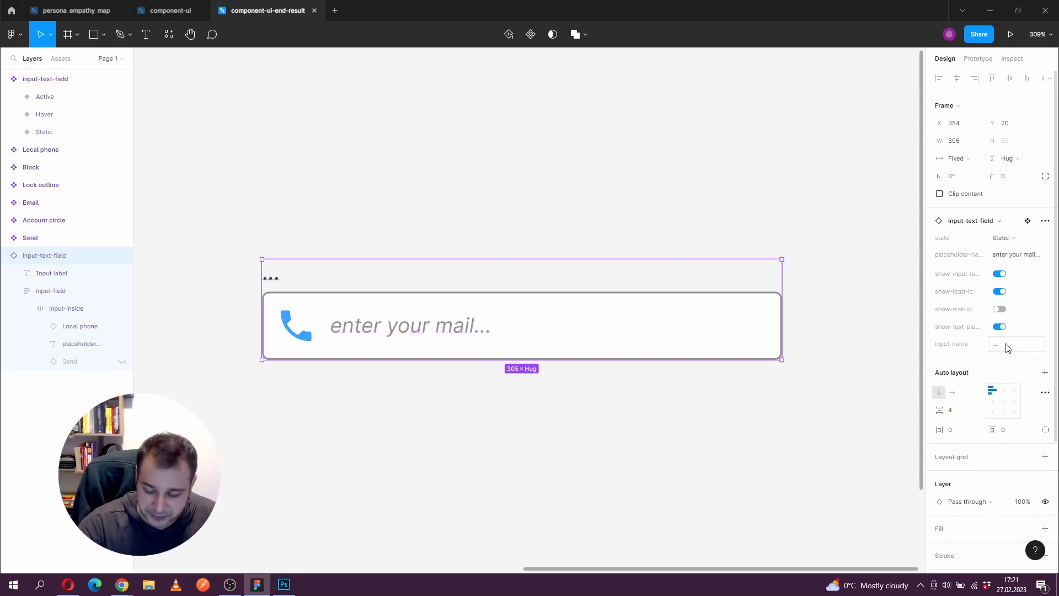
left_click(1012, 345)
type("new label")
key("Return")
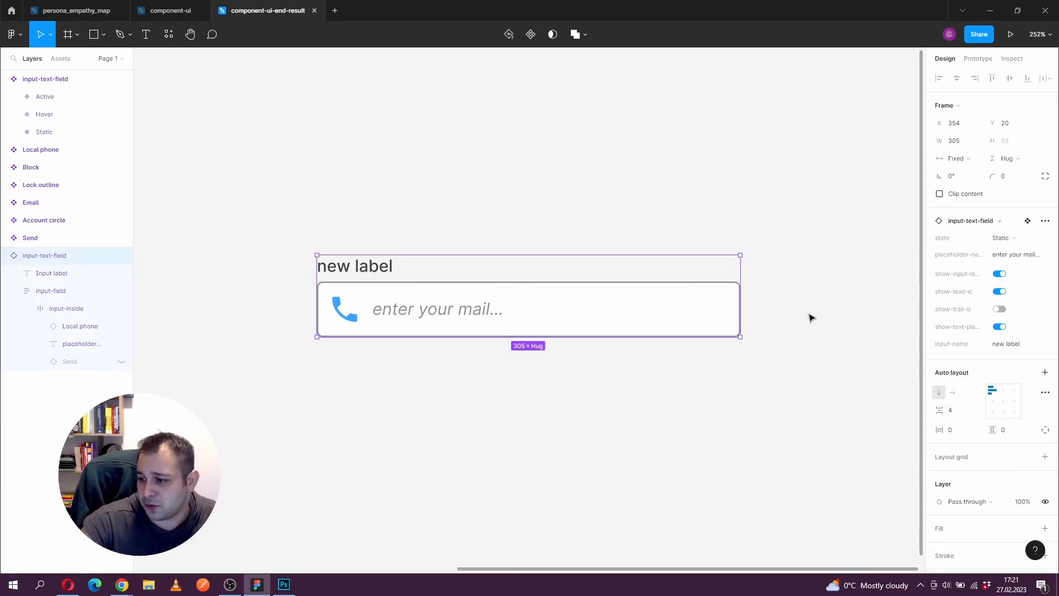
- Show the instance's trailing icon again and narrow the input field from its right edge
left_click(1000, 309)
left_click_drag(740, 292, 620, 289)
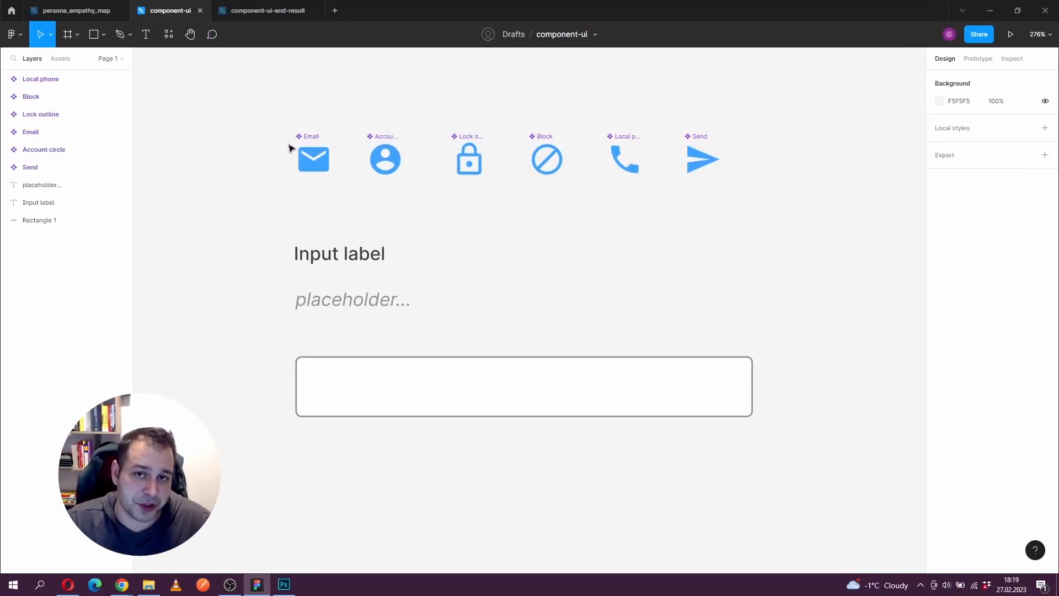
- Look up the Material Design Icons plugin among the recent plugins in the component-ui file, without running it
right_click(225, 137)
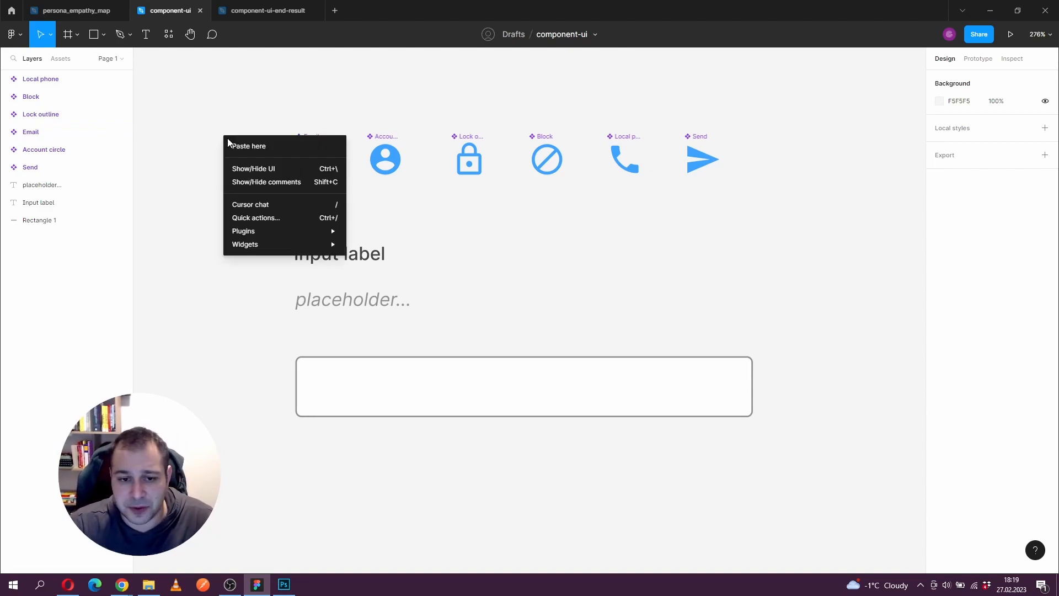
mouse_move(312, 231)
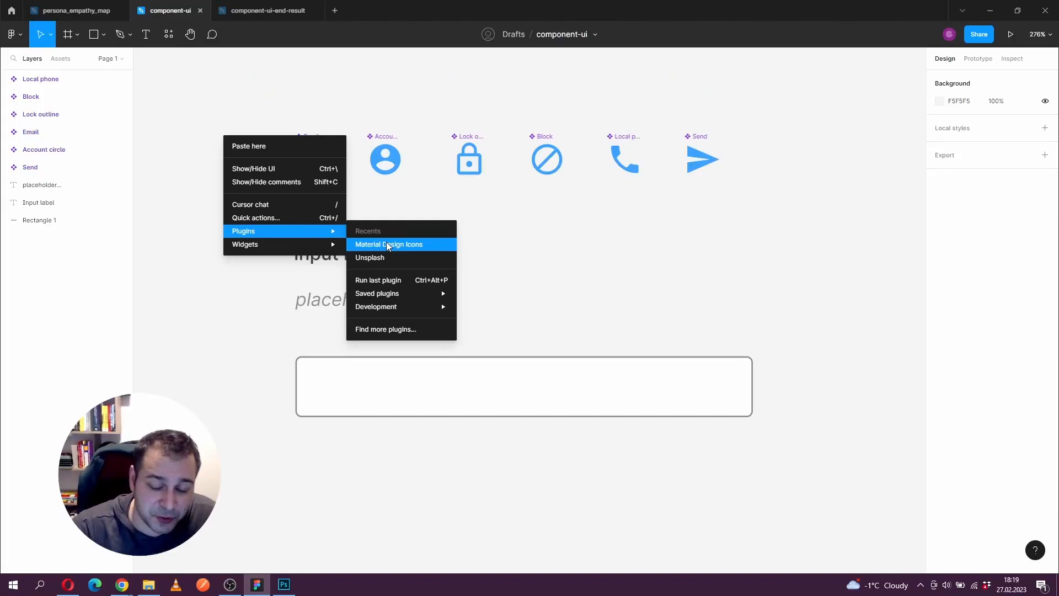
left_click(498, 260)
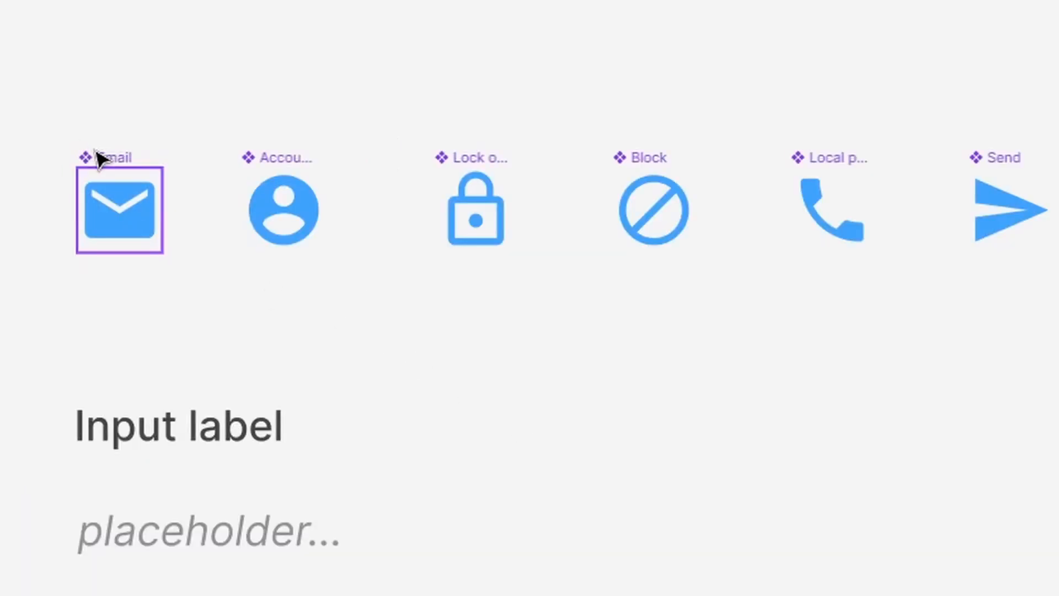
- Examine the text properties of the input label and placeholder, and the rectangle's dimensions, corner radius, fill and stroke
left_click(156, 442)
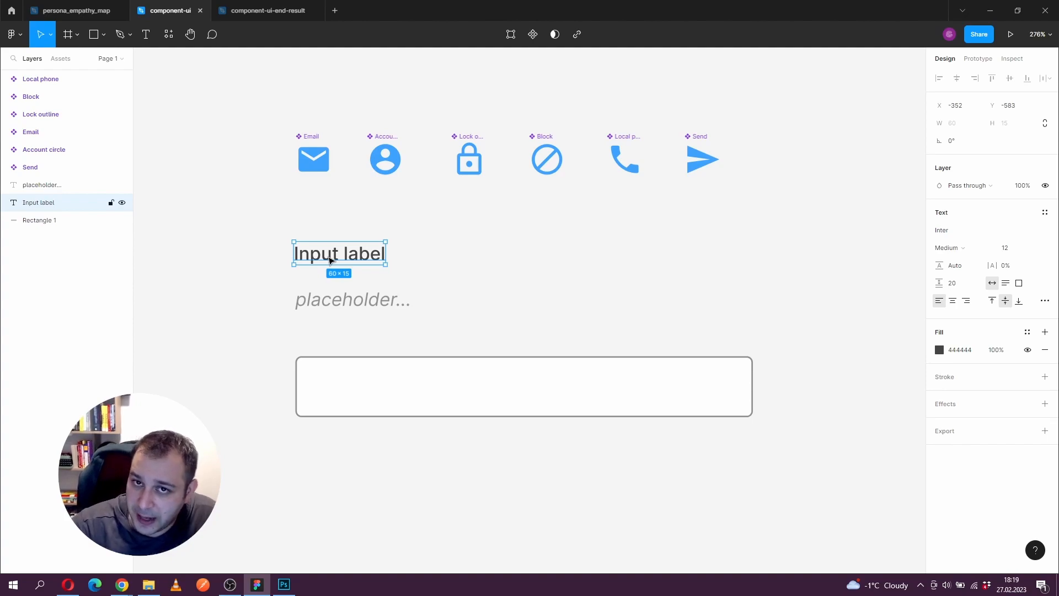
left_click(334, 299)
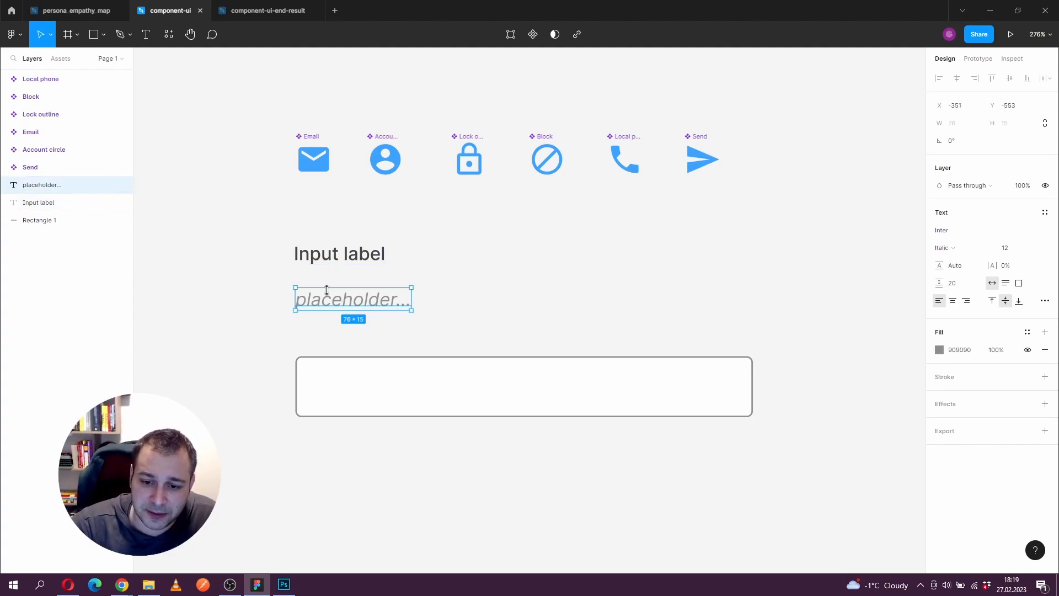
left_click(502, 397)
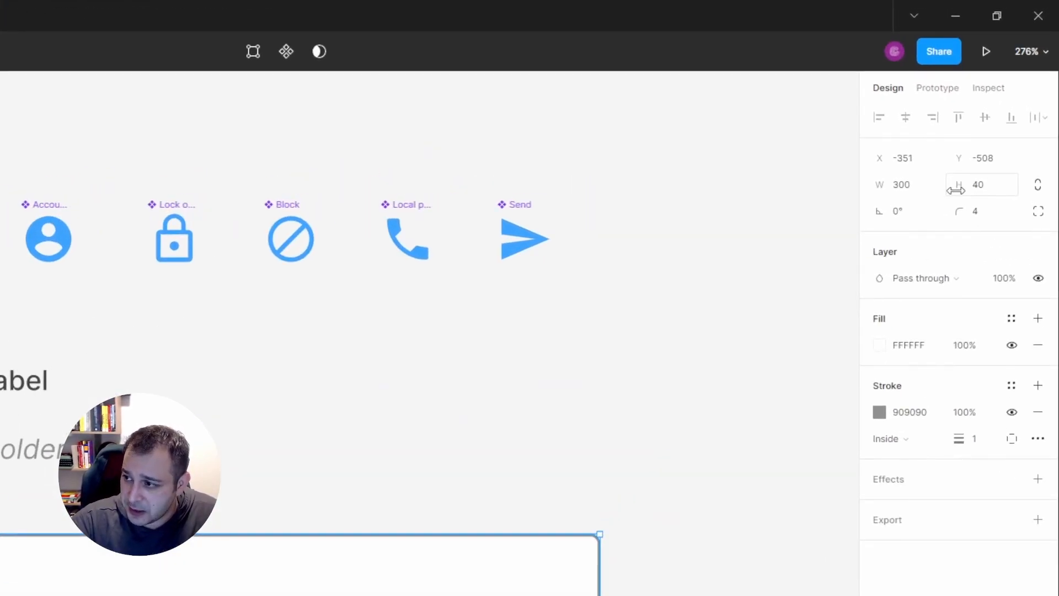
left_click(477, 309)
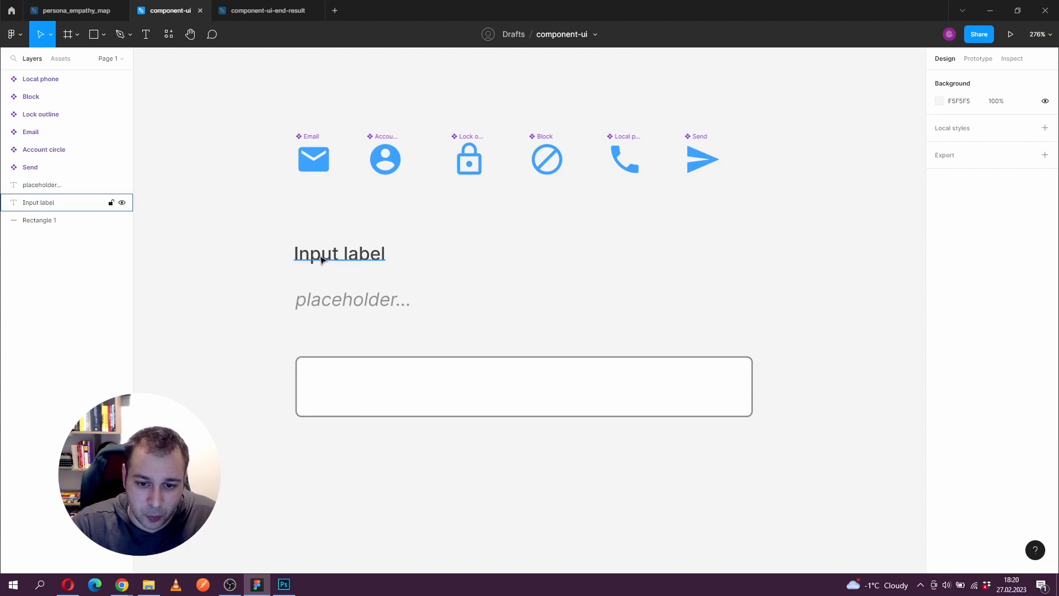
- Place the Input label just above the rectangle, and arrange the Email icon, placeholder text and Send icon inside it from left to right
left_click_drag(331, 255, 336, 345)
left_click_drag(340, 300, 406, 382)
left_click_drag(312, 137, 325, 366)
left_click(702, 160)
left_click_drag(702, 160, 714, 369)
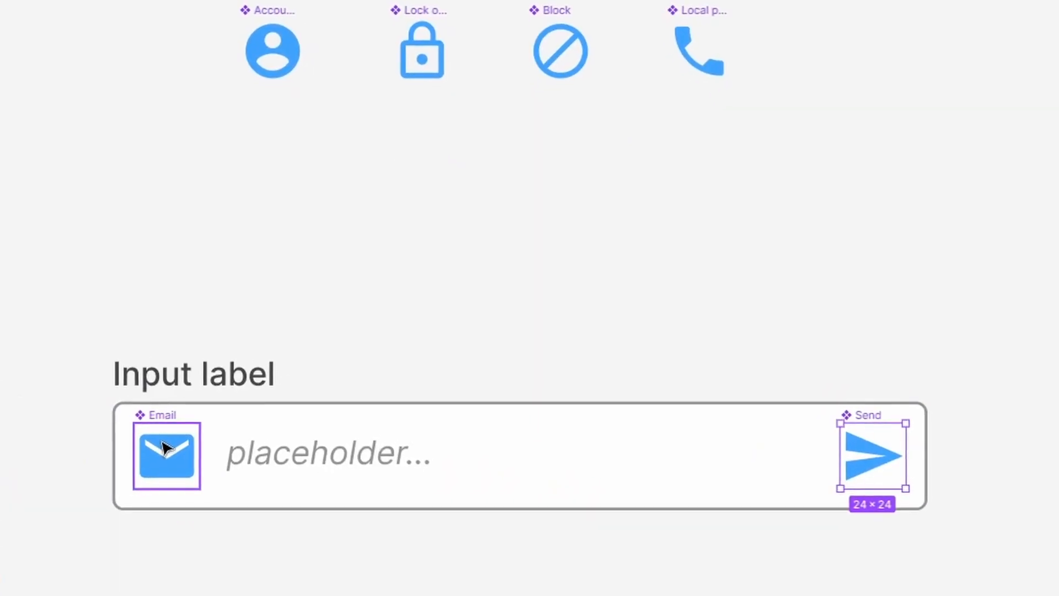
- Group the Email icon, placeholder text and Send icon, and apply auto layout to the group
left_click(165, 448)
left_click(348, 466, "shift")
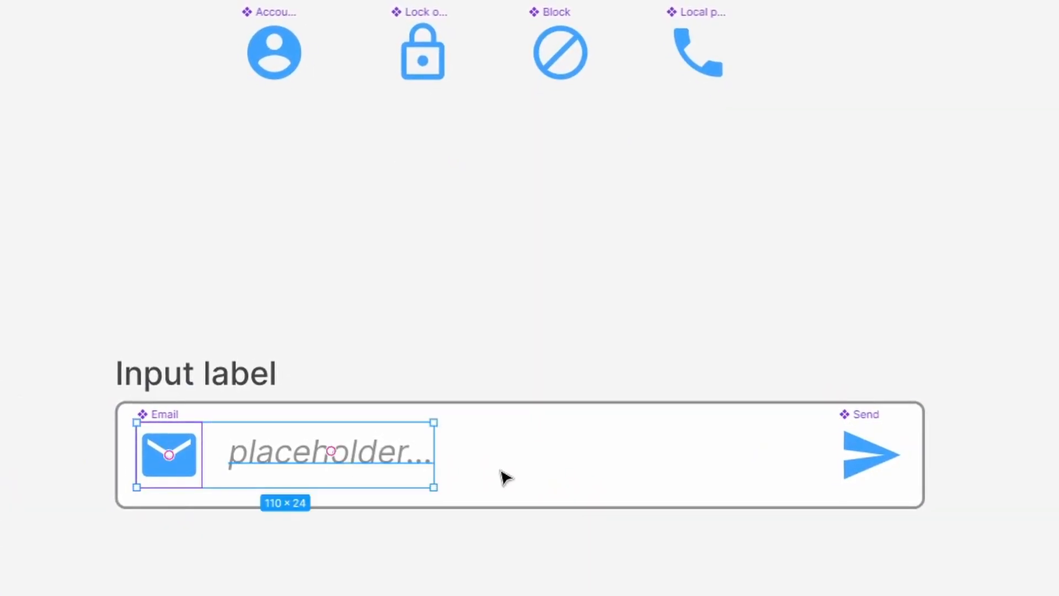
left_click(866, 451, "shift")
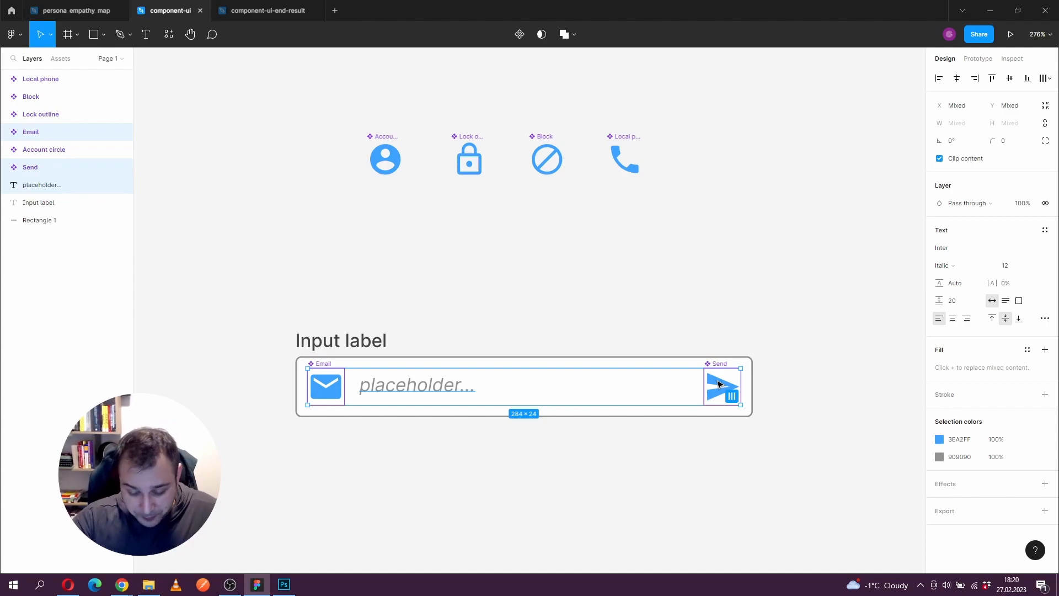
key("ctrl+g")
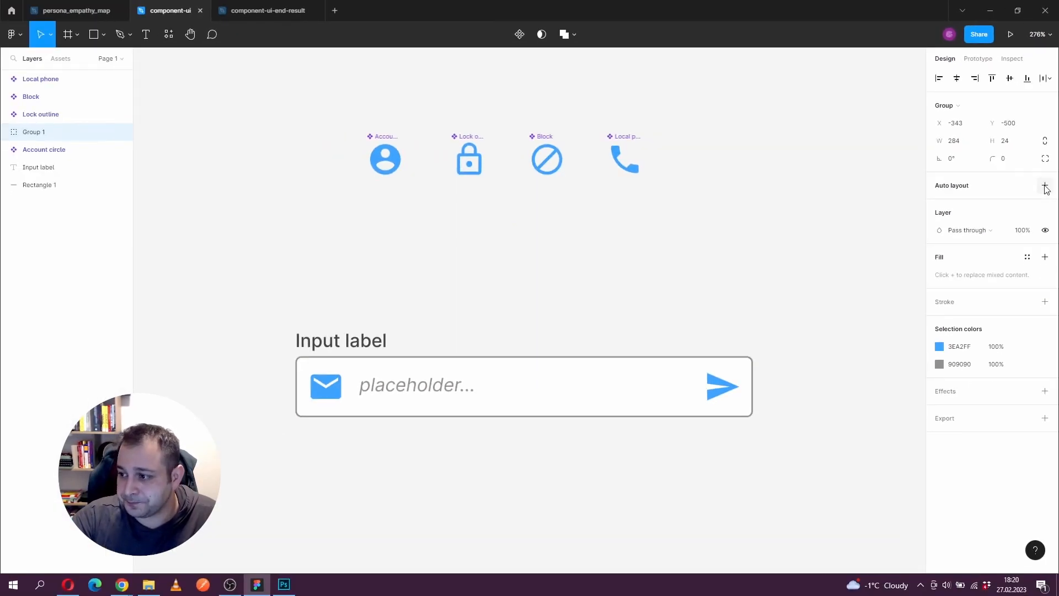
left_click(1044, 186)
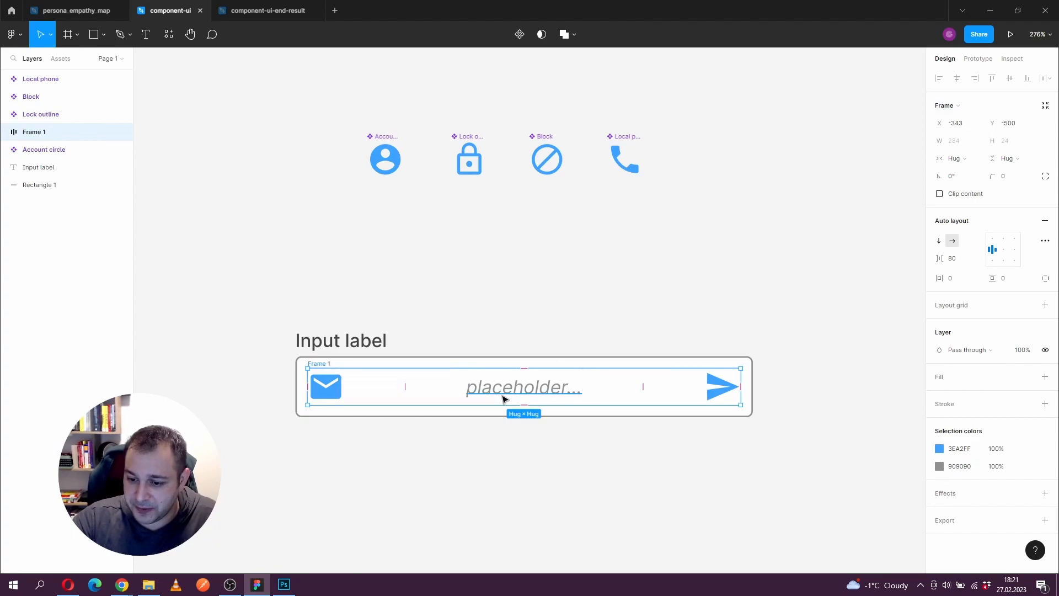
- Reduce the auto layout frame's item spacing to 8 and stretch the frame to a width of about 203
left_click_drag(405, 381, 349, 389)
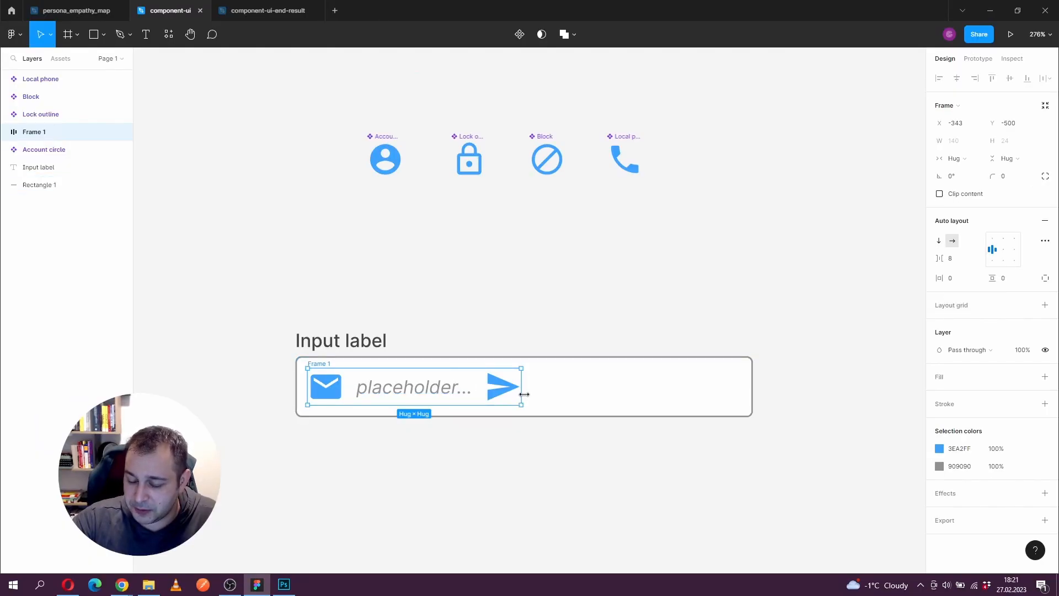
left_click_drag(524, 393, 616, 395)
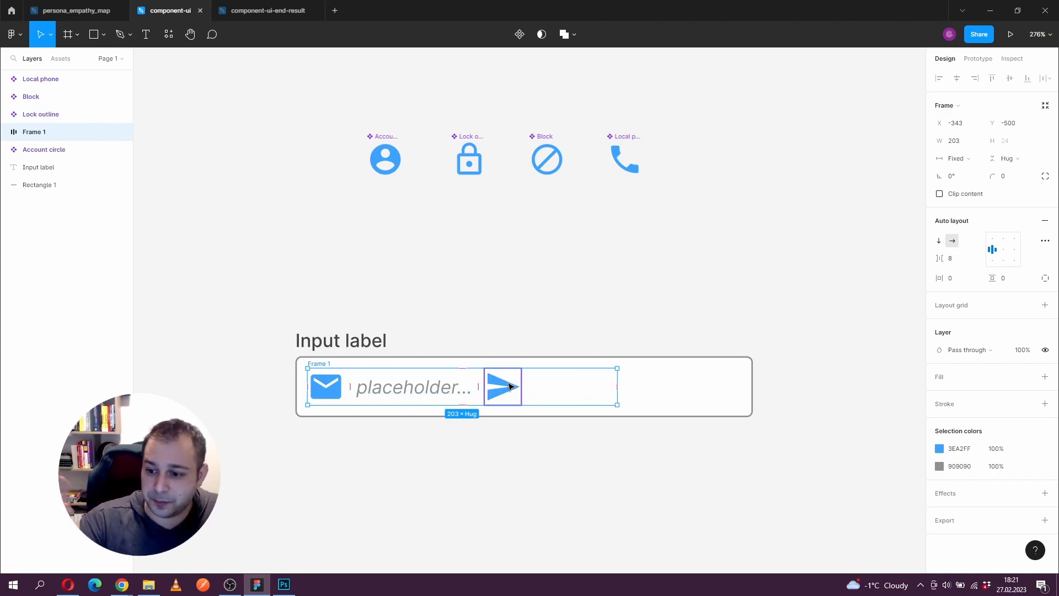
- Set the placeholder text's horizontal and vertical resizing to Fill container inside the auto layout frame
left_click(431, 386)
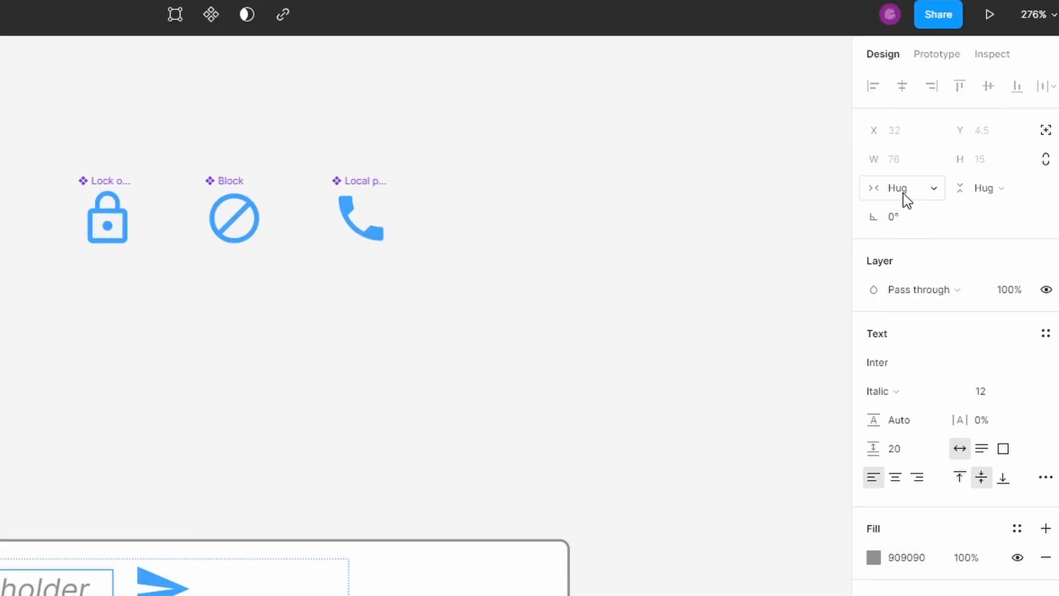
left_click(959, 140)
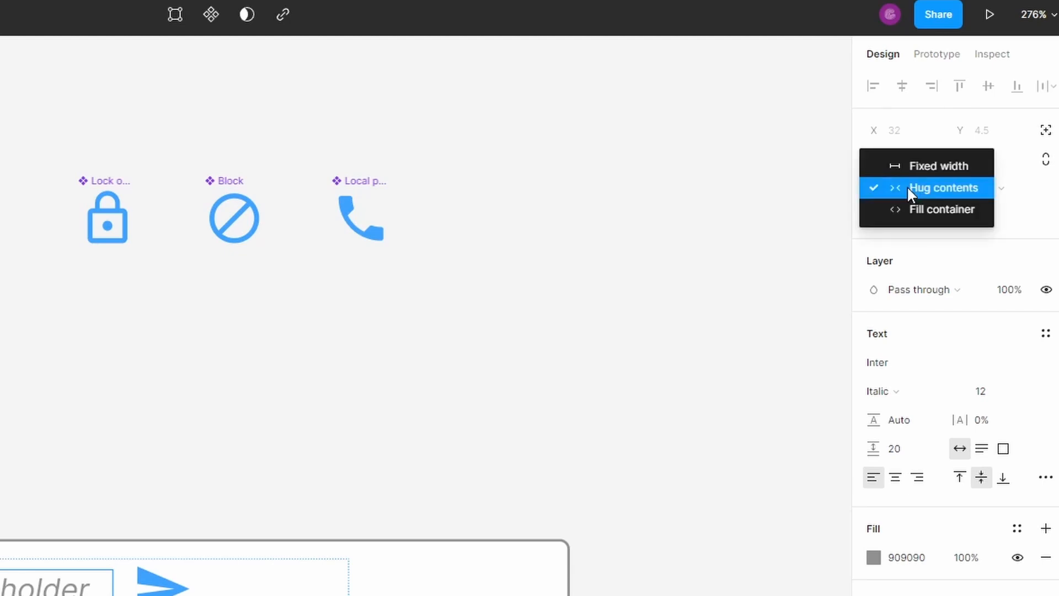
left_click(920, 214)
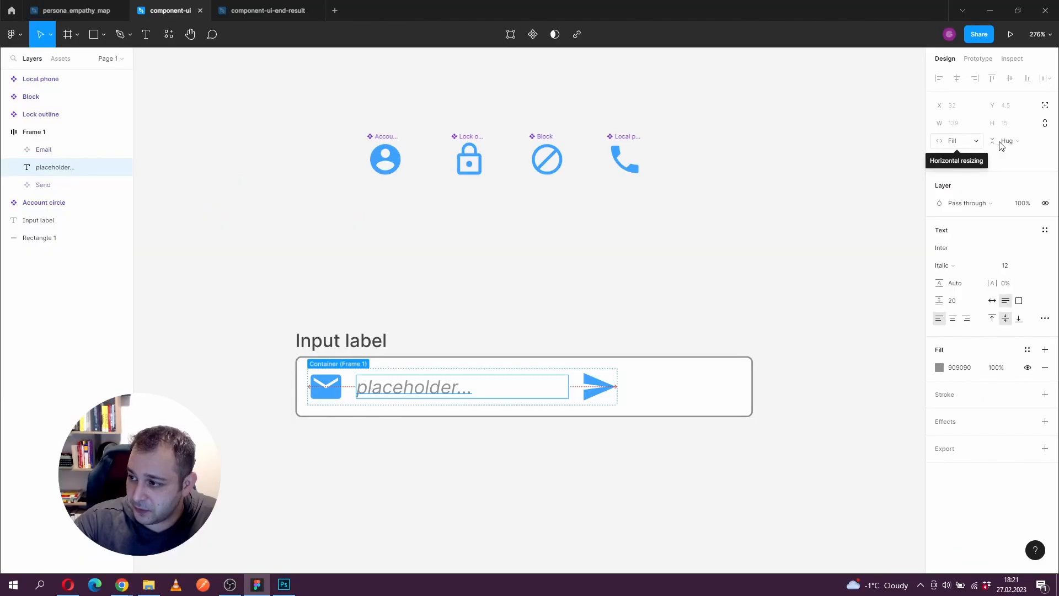
left_click(990, 190)
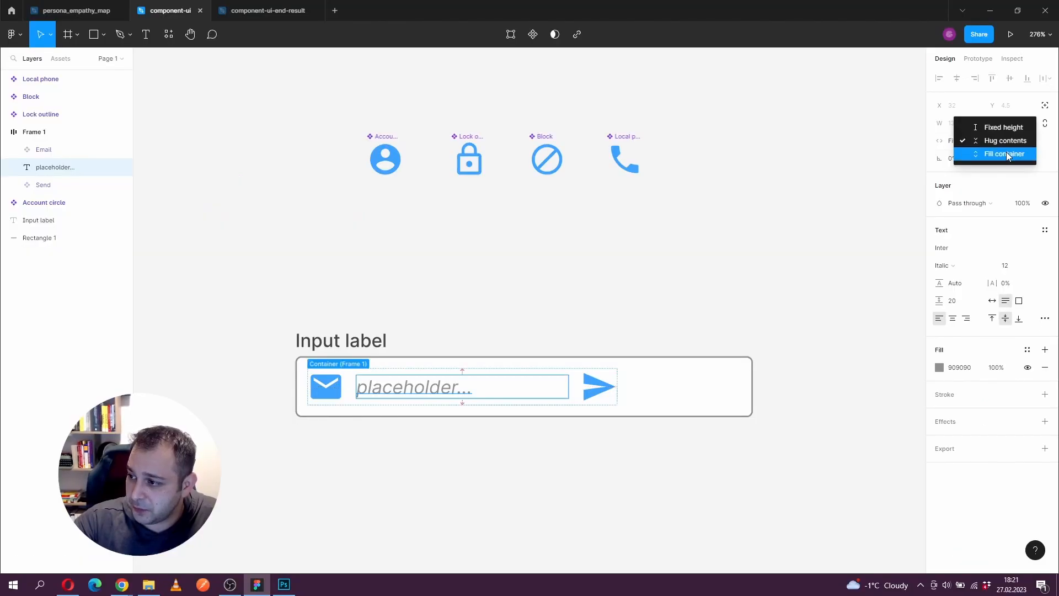
left_click(1006, 151)
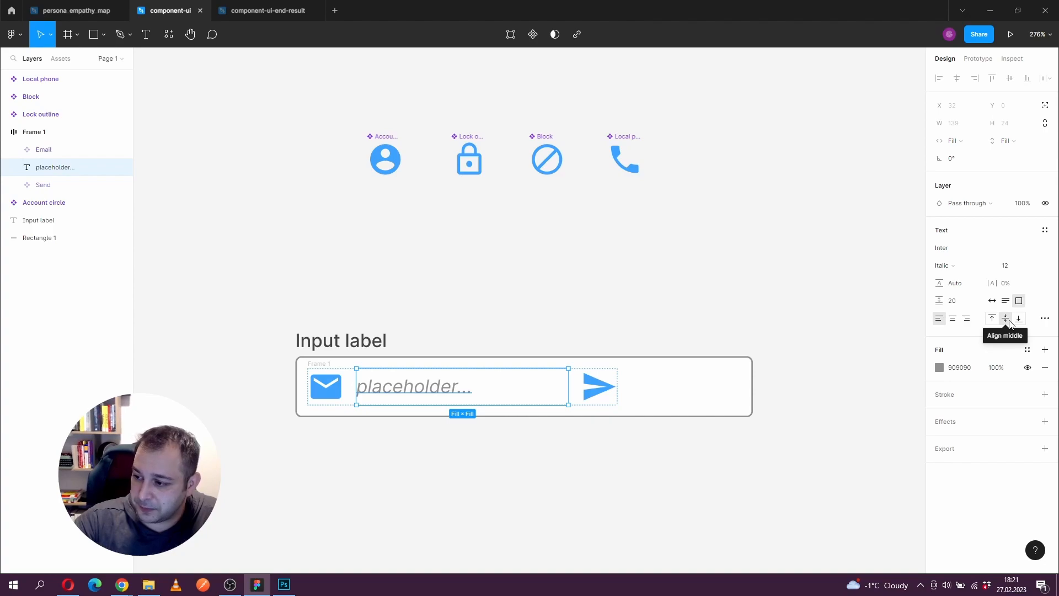
- Stretch the auto layout frame holding the icons and placeholder text to a width of about 282 inside the rectangle
left_click(318, 363)
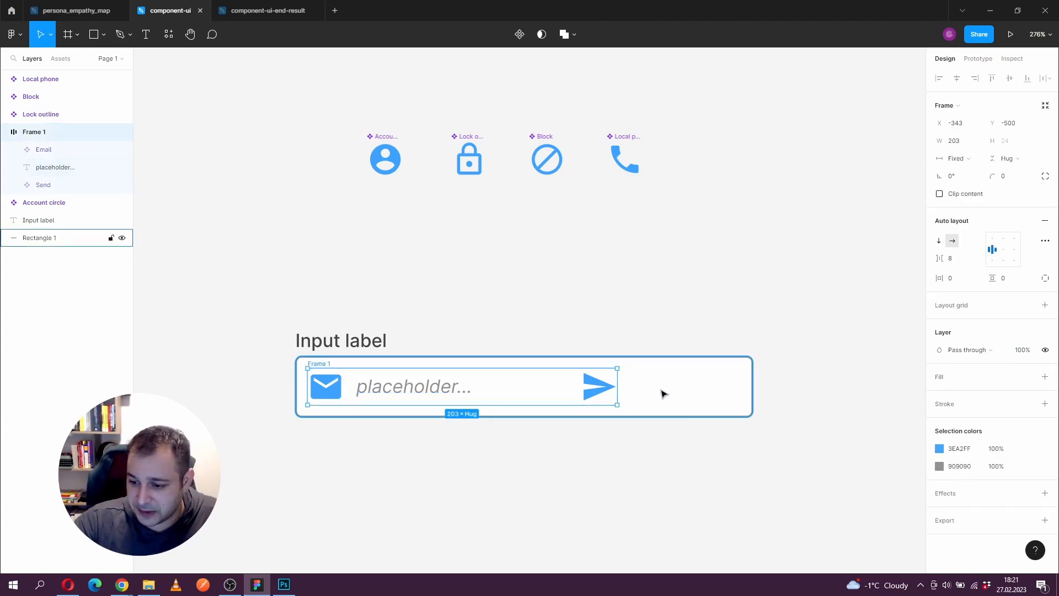
left_click_drag(617, 404, 736, 401)
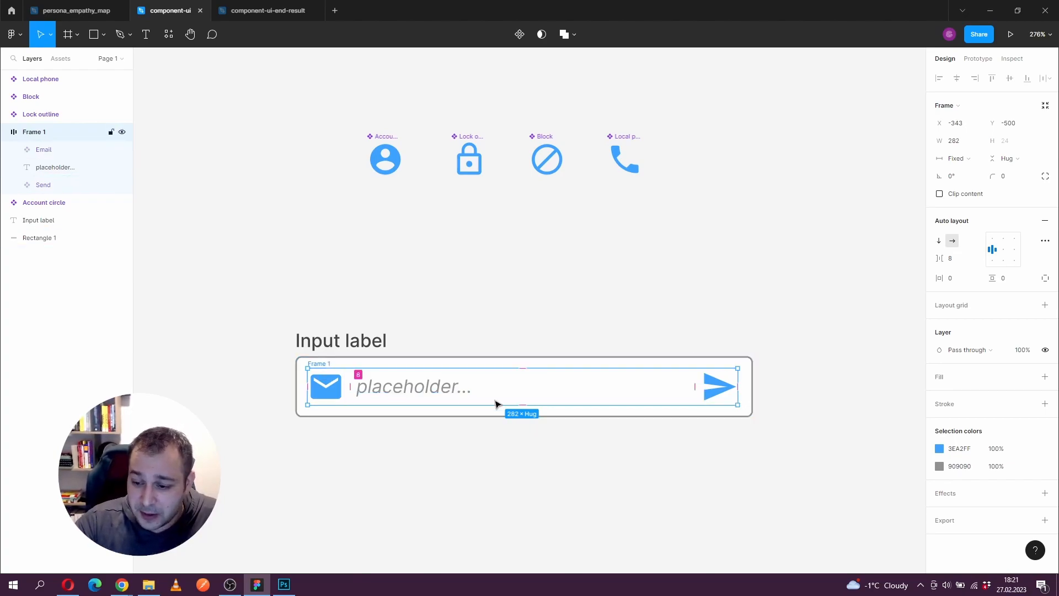
left_click(591, 395)
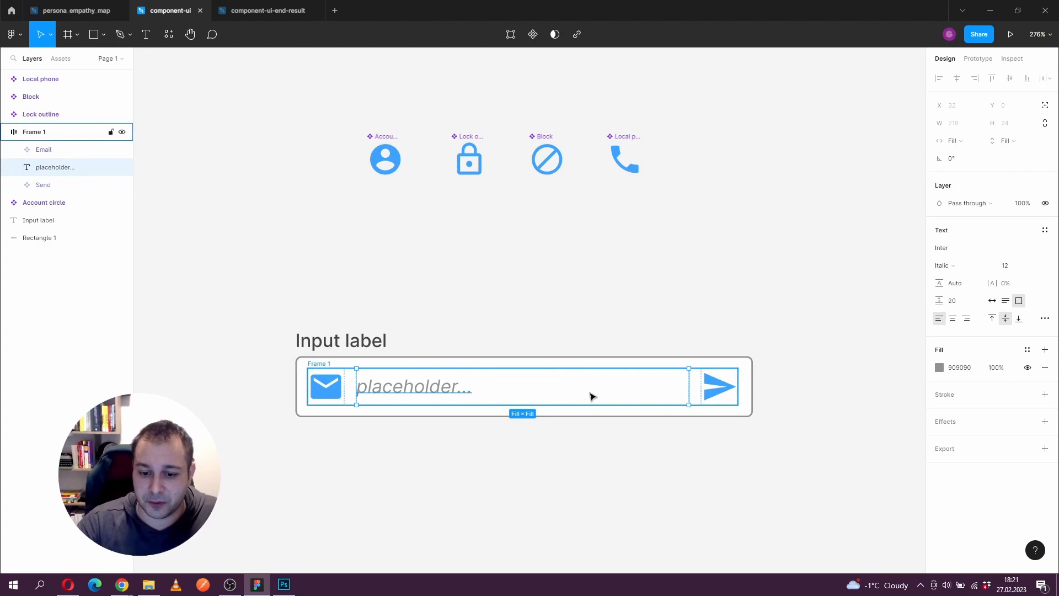
left_click(309, 382)
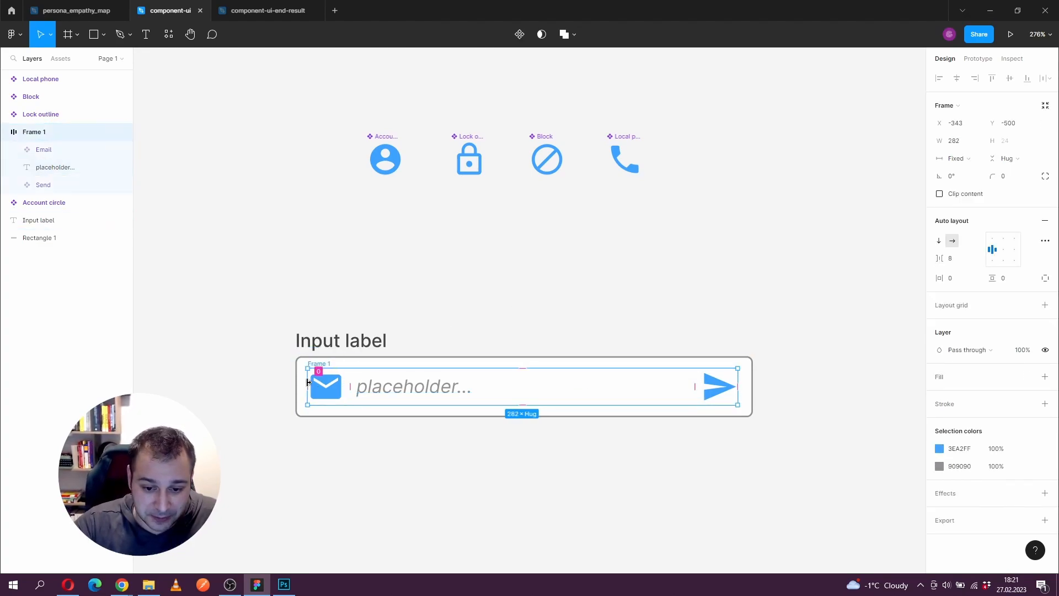
mouse_move(308, 382)
left_mouse_down()
mouse_move(379, 383)
mouse_move(309, 383)
left_mouse_up()
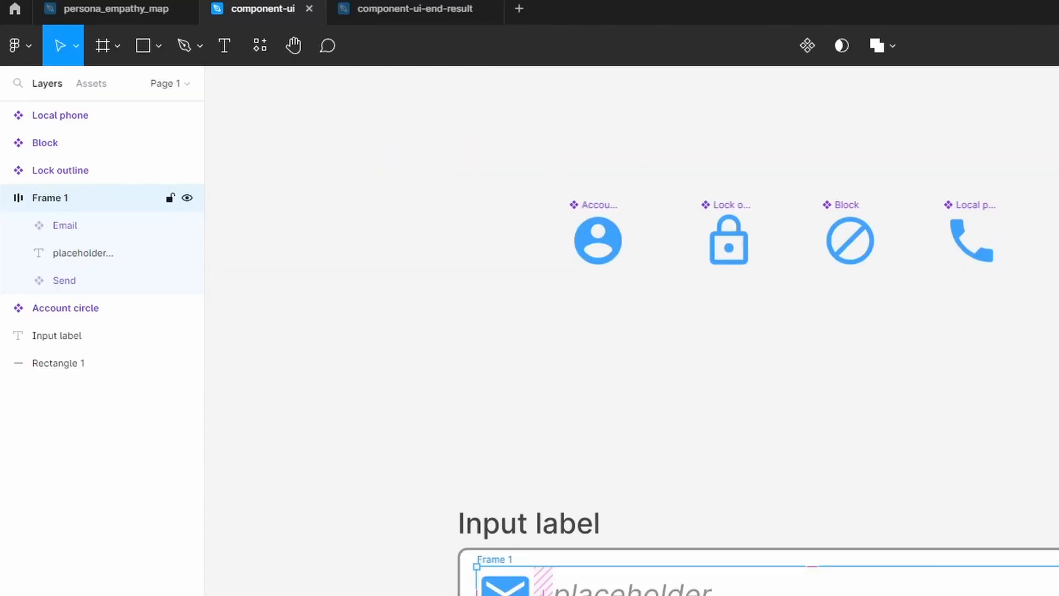
- Rename the auto layout frame holding the icons and placeholder text as inside-content
double_click(49, 199)
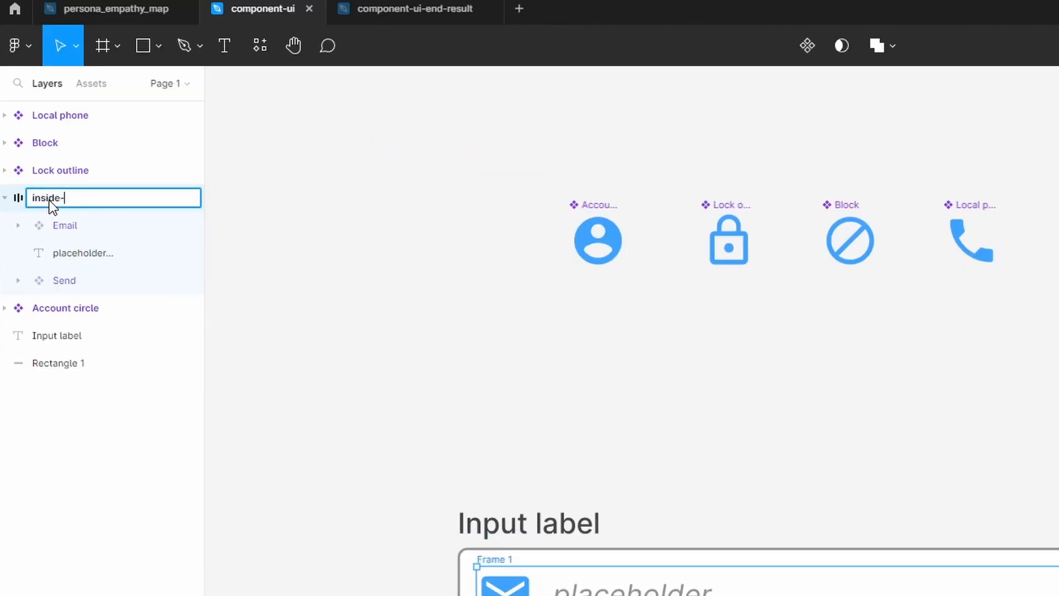
type("inside-content")
key("Return")
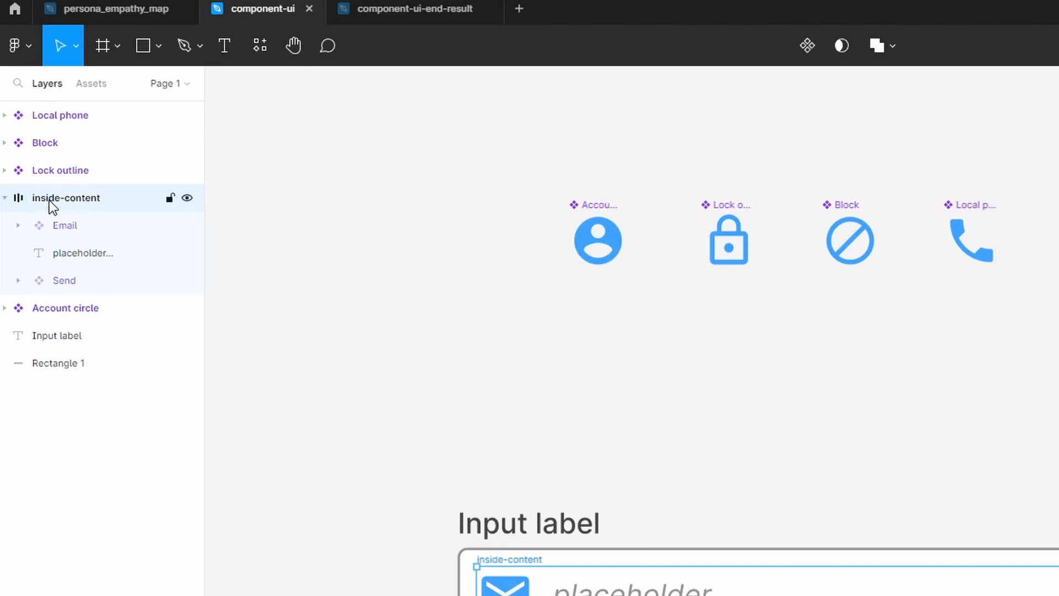
- Combine the inside-content frame and the rectangle into one auto layout frame, and move it slightly down from the label
left_click(496, 361, "shift")
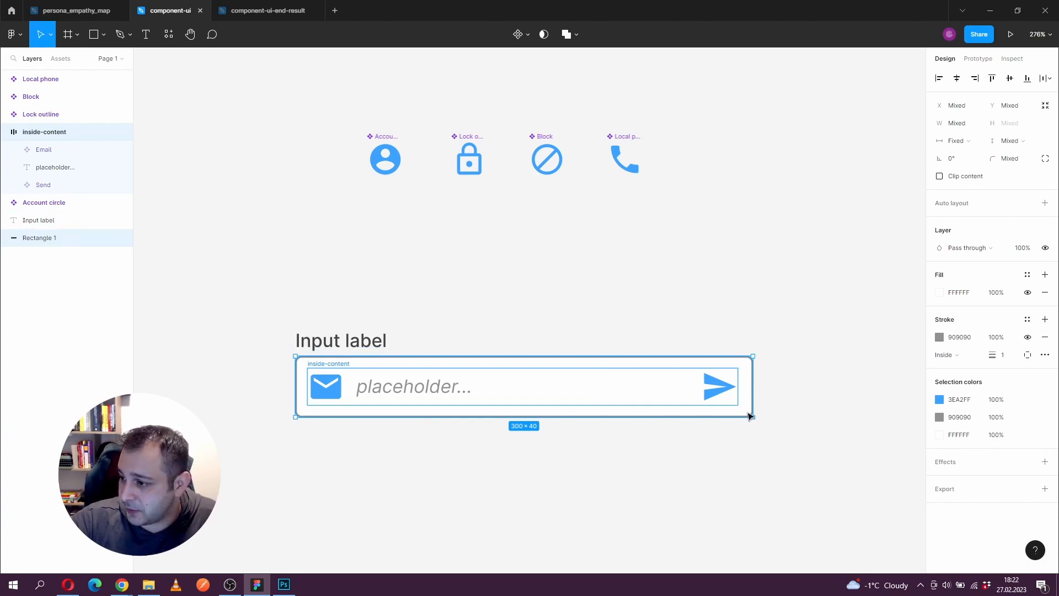
left_click(1043, 204)
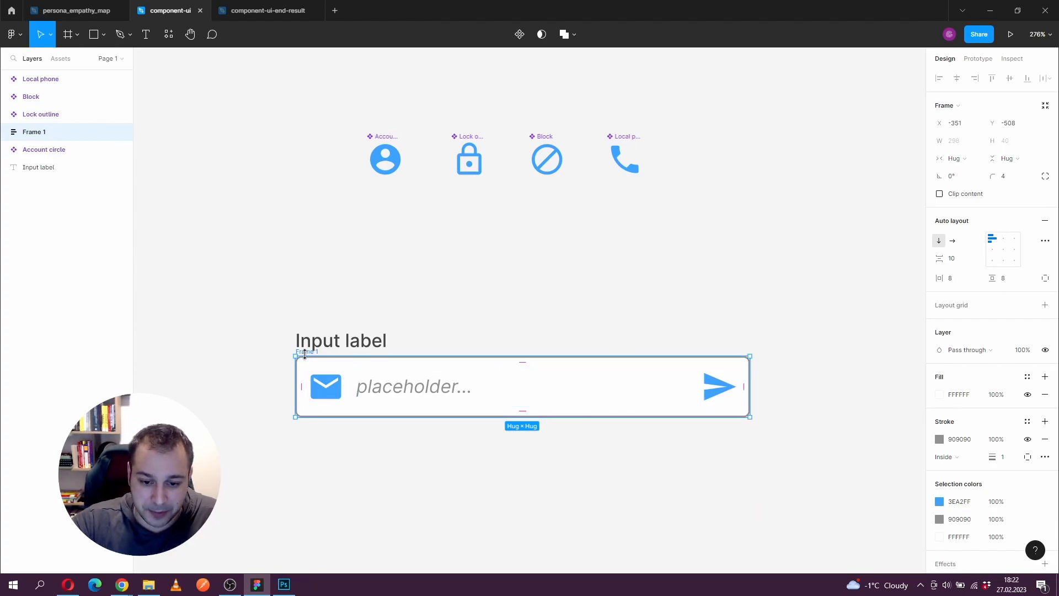
left_click(302, 316)
left_click_drag(309, 351, 309, 357)
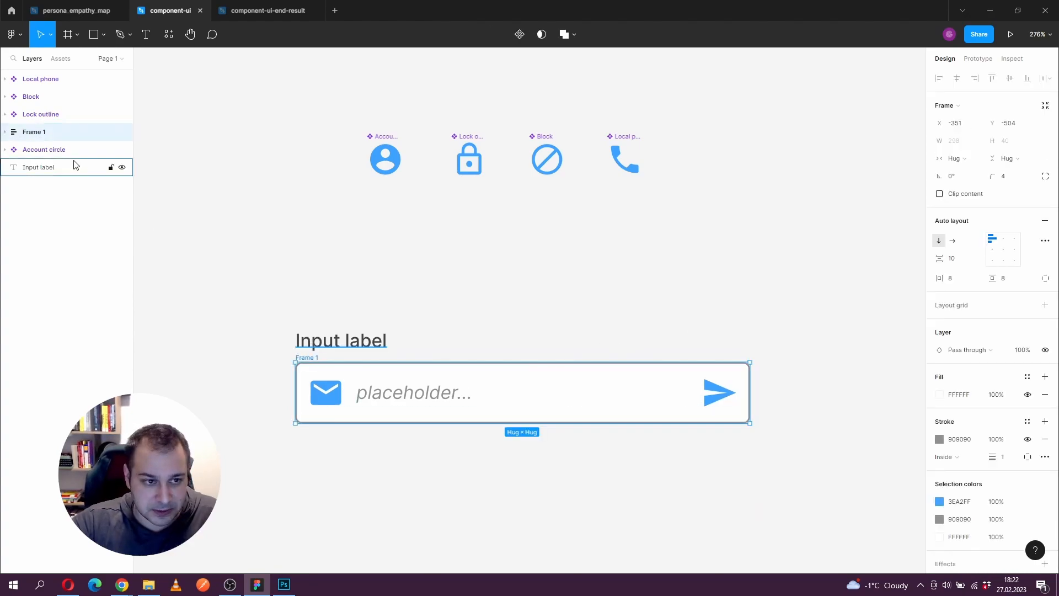
- Rename the new bordered auto layout frame as input-field
double_click(36, 135)
type("input-field")
key("Return")
- Try to narrow the input-field frame to a width of about 199
left_click(300, 341)
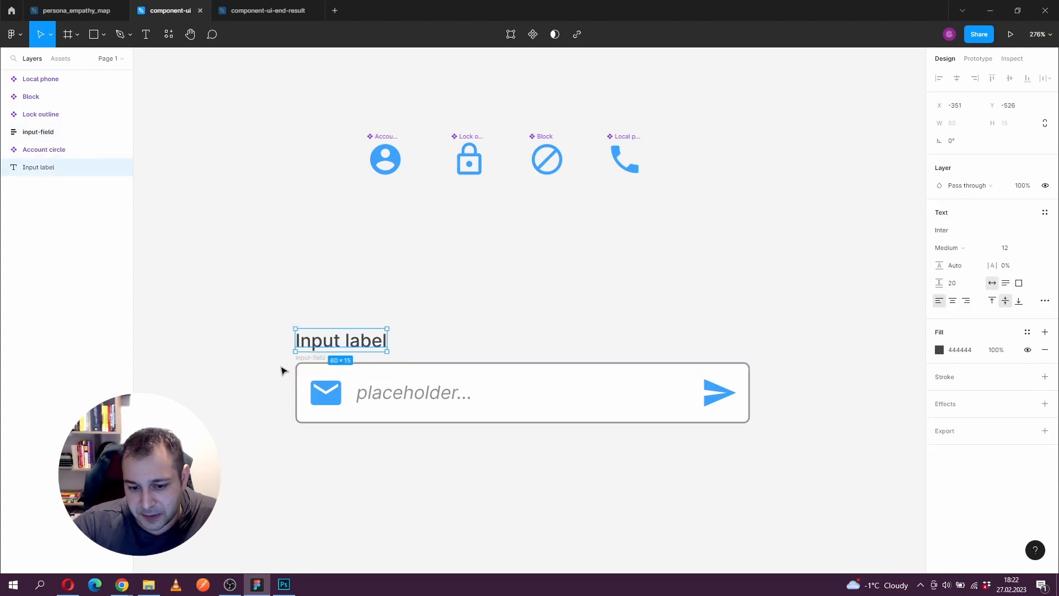
left_click(283, 369)
left_click(309, 362)
left_click_drag(749, 413, 599, 405)
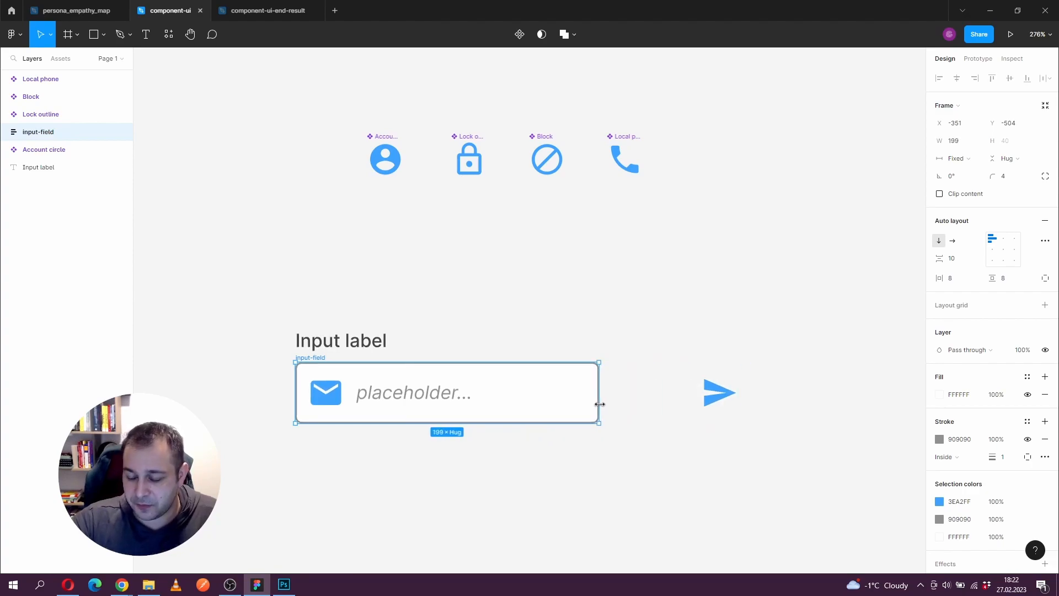
key("ctrl+z")
- Set the inside-content frame's horizontal resizing to Fill container within input-field
double_click(435, 400)
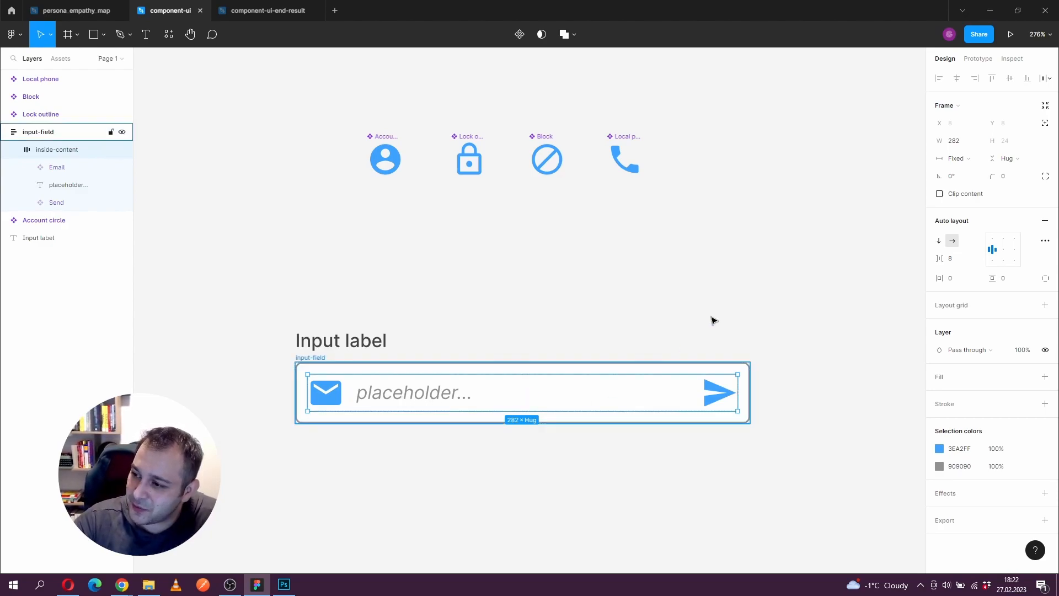
left_click(955, 160)
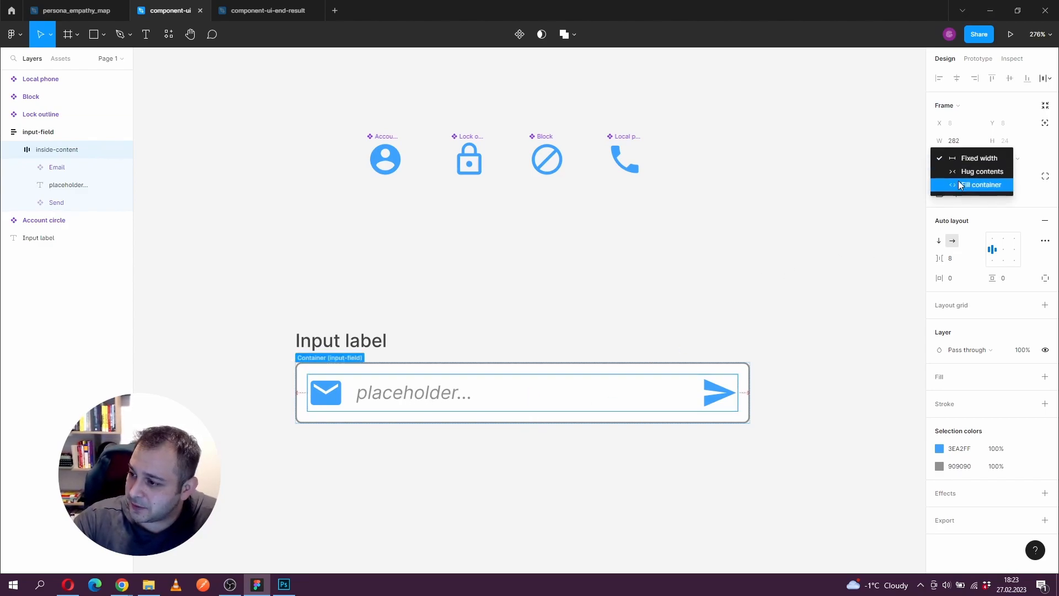
left_click(960, 185)
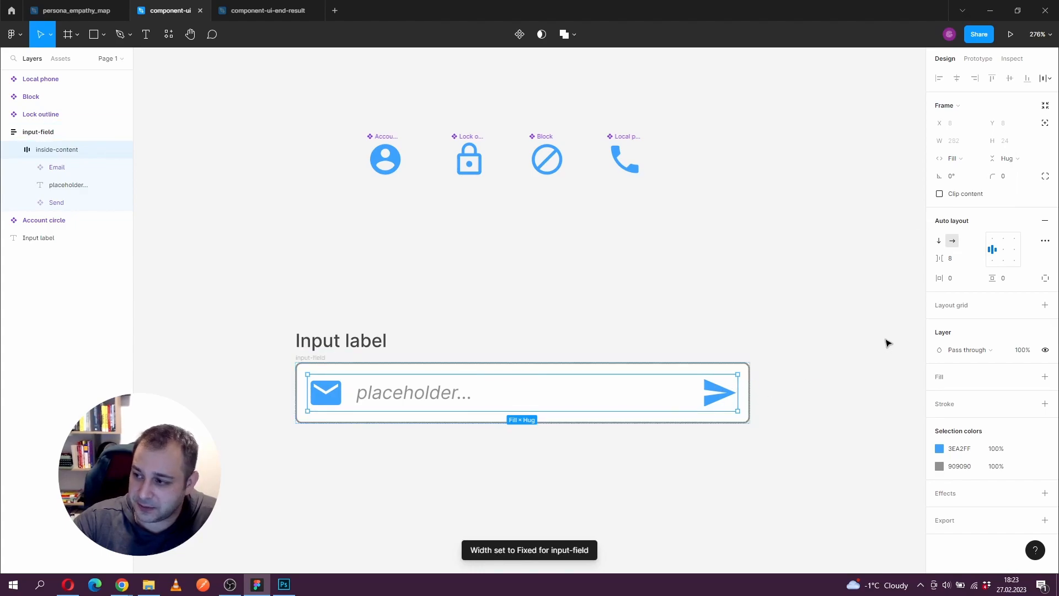
- Widen the input-field frame to a width of about 303
left_click(444, 374)
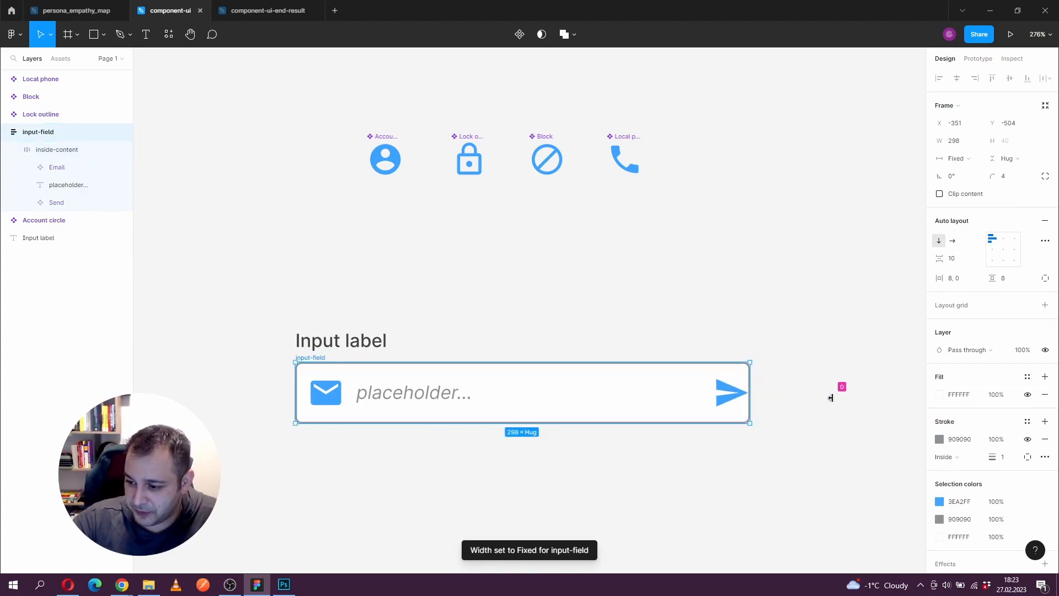
mouse_move(750, 414)
left_mouse_down()
mouse_move(887, 409)
mouse_move(581, 409)
mouse_move(758, 418)
left_mouse_up()
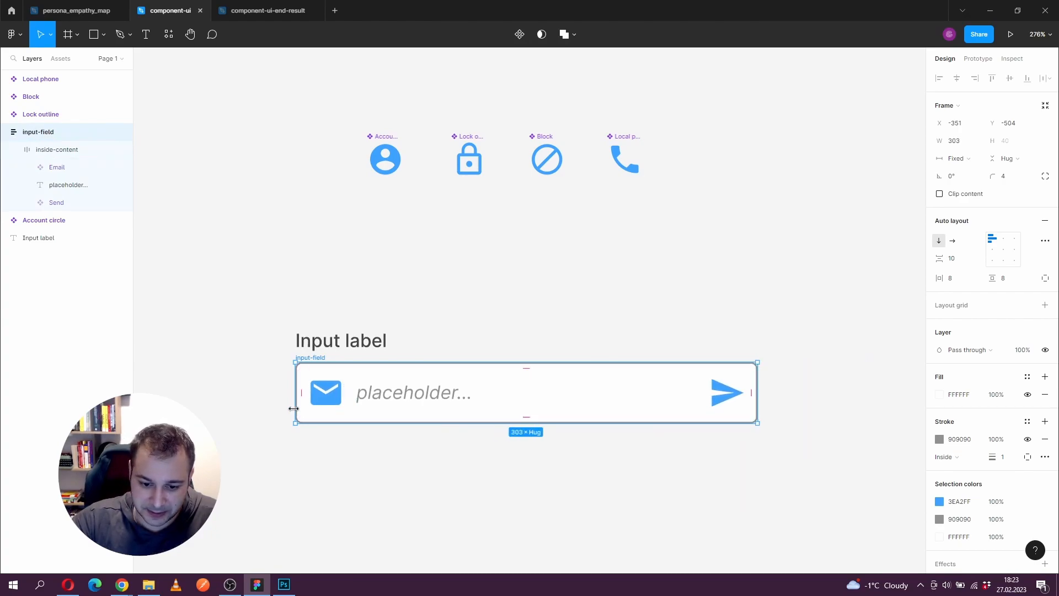
mouse_move(290, 409)
left_mouse_down()
mouse_move(388, 409)
mouse_move(295, 409)
left_mouse_up()
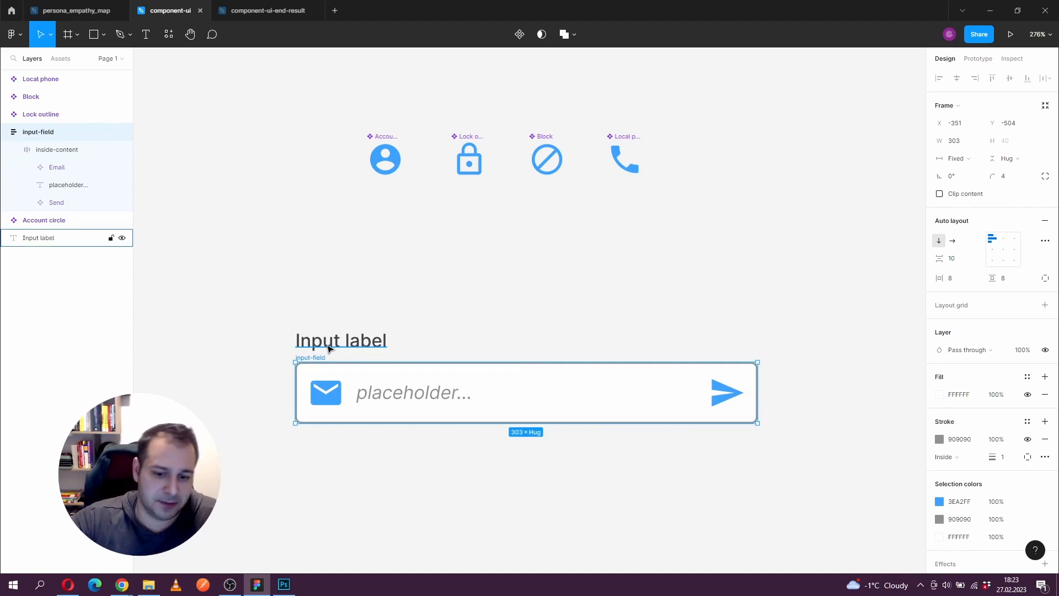
- Combine the Input label and the input-field frame in a vertical auto layout with an item spacing of 8
left_click_drag(213, 263, 821, 476)
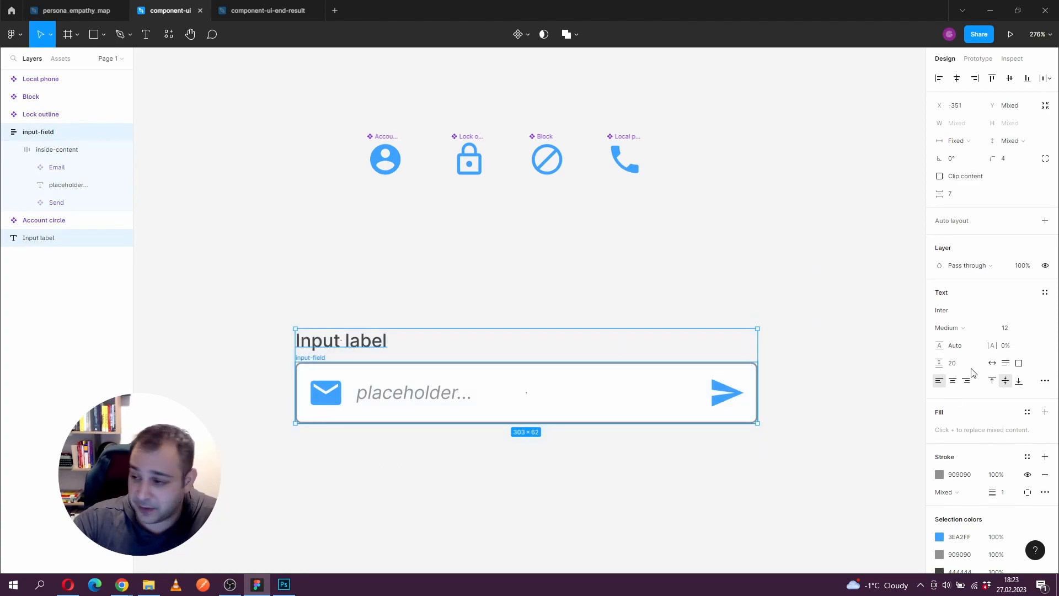
left_click(1045, 222)
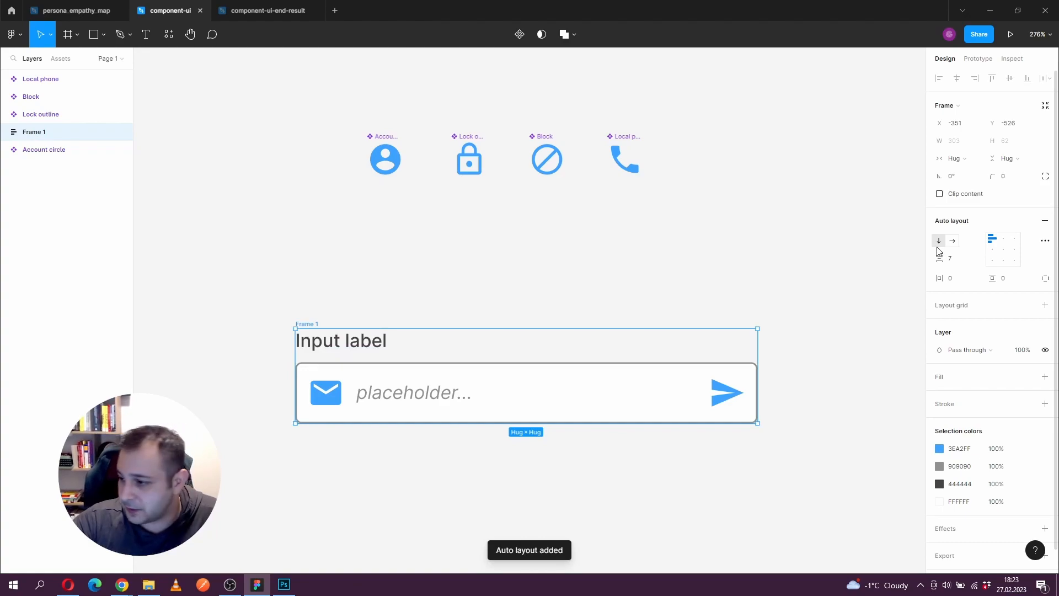
left_click(959, 262)
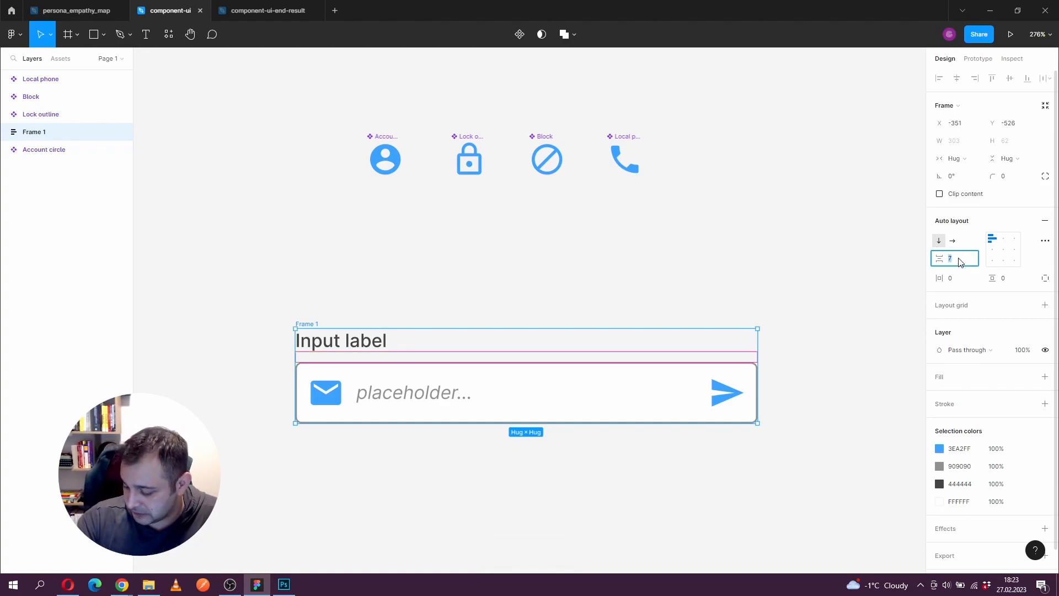
type("8")
key("Return")
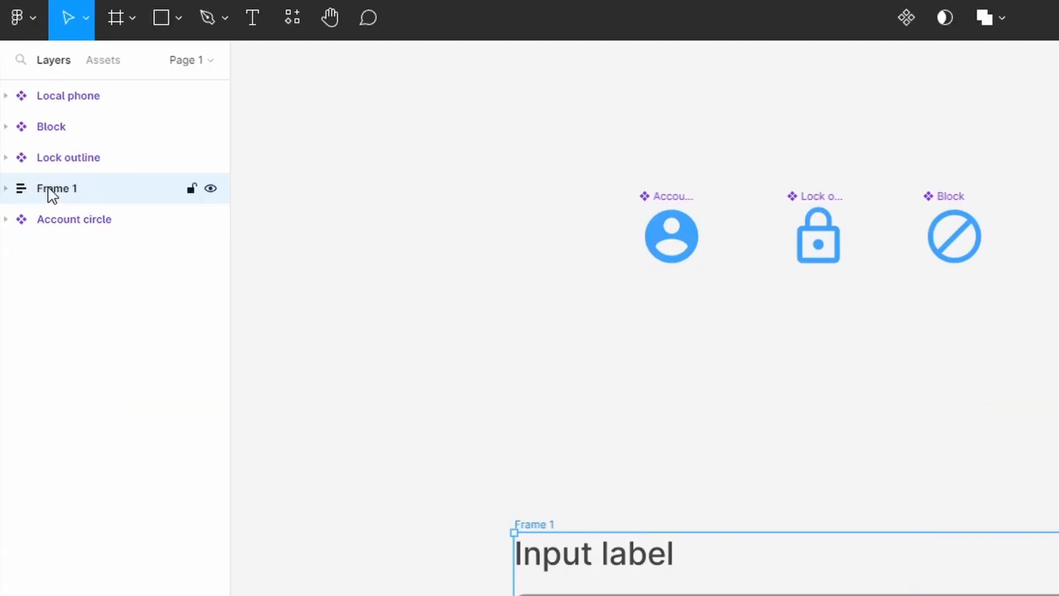
- Rename the auto layout frame holding the label and the field as input
double_click(49, 188)
type("input")
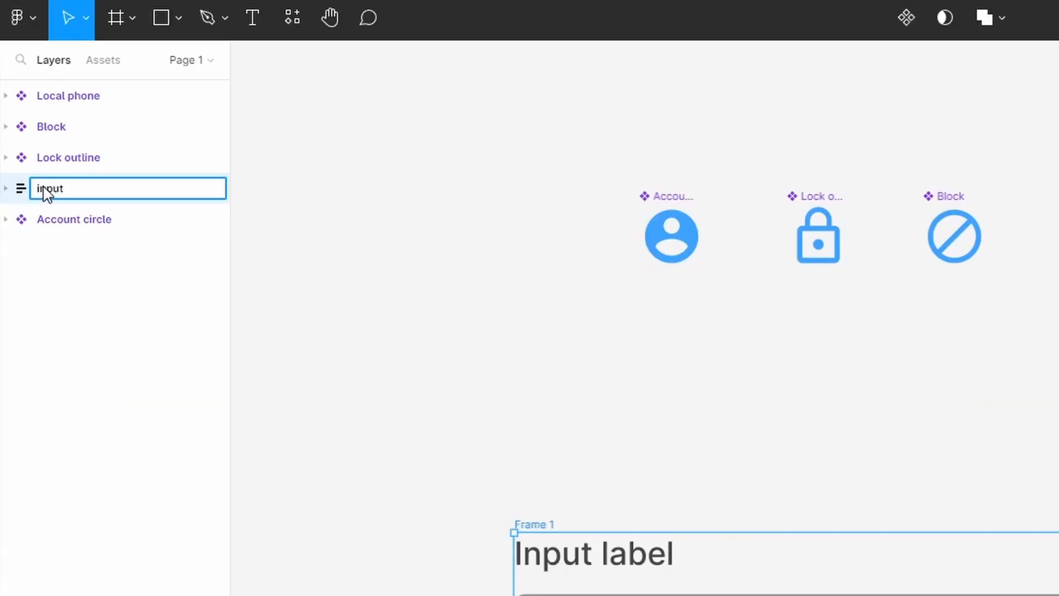
key("Return")
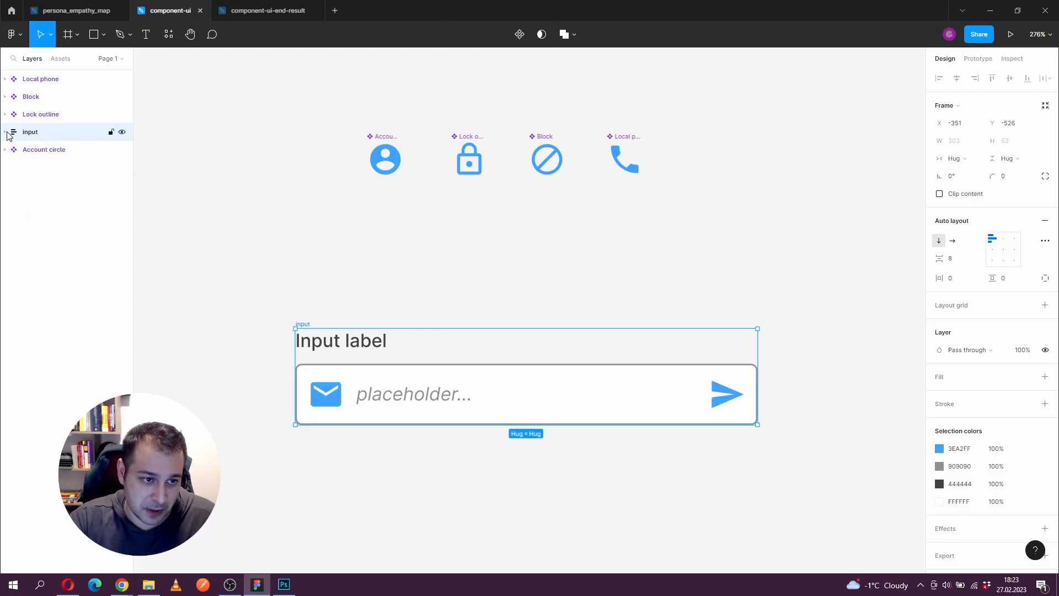
- Set the Input label text's horizontal resizing to Fill container inside the input frame
left_click(6, 133)
left_click(43, 151)
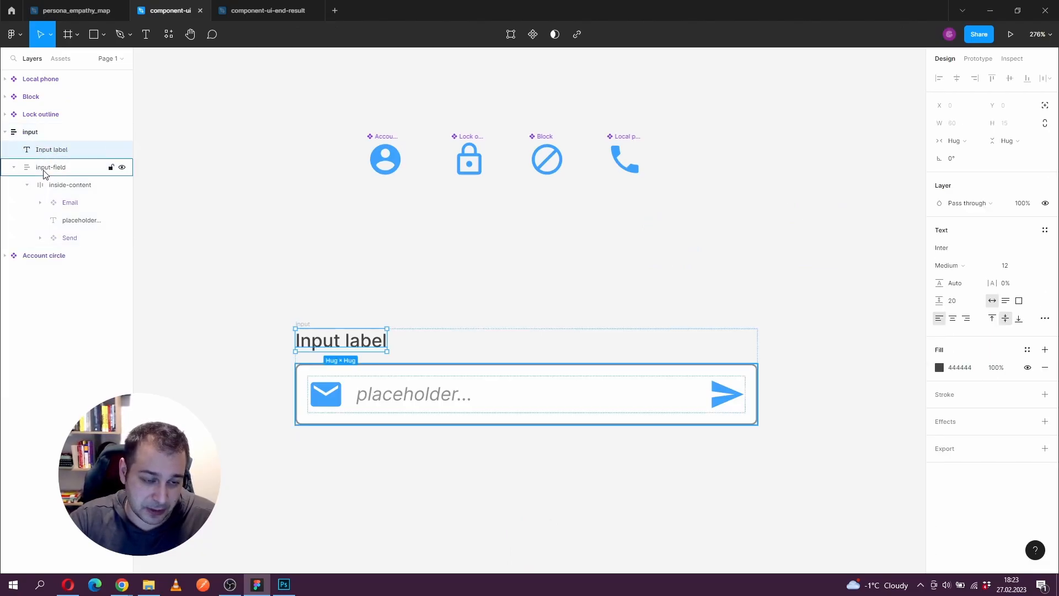
left_click(20, 170)
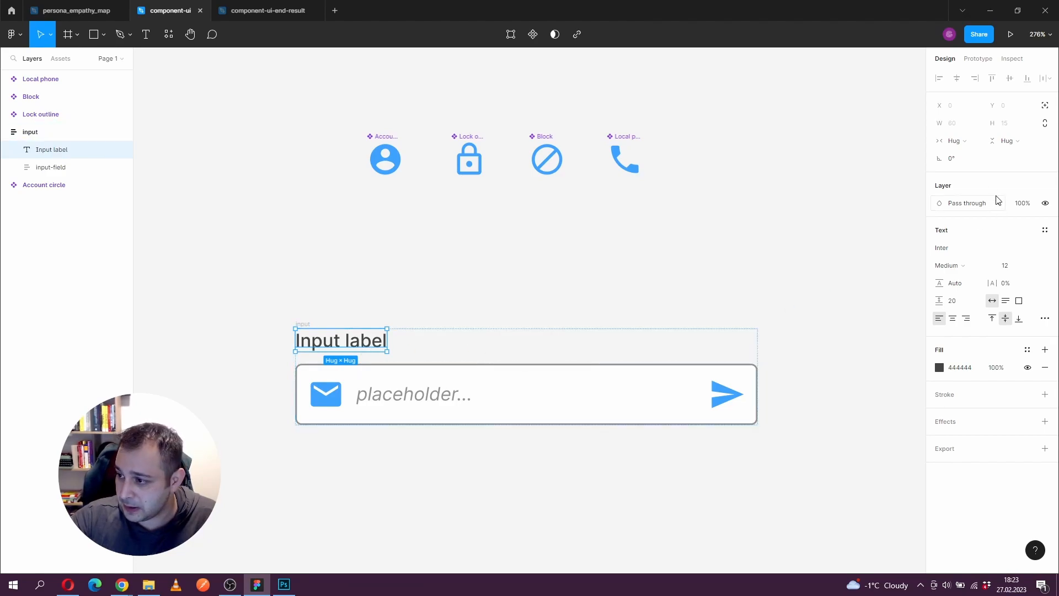
left_click(971, 140)
left_click(973, 155)
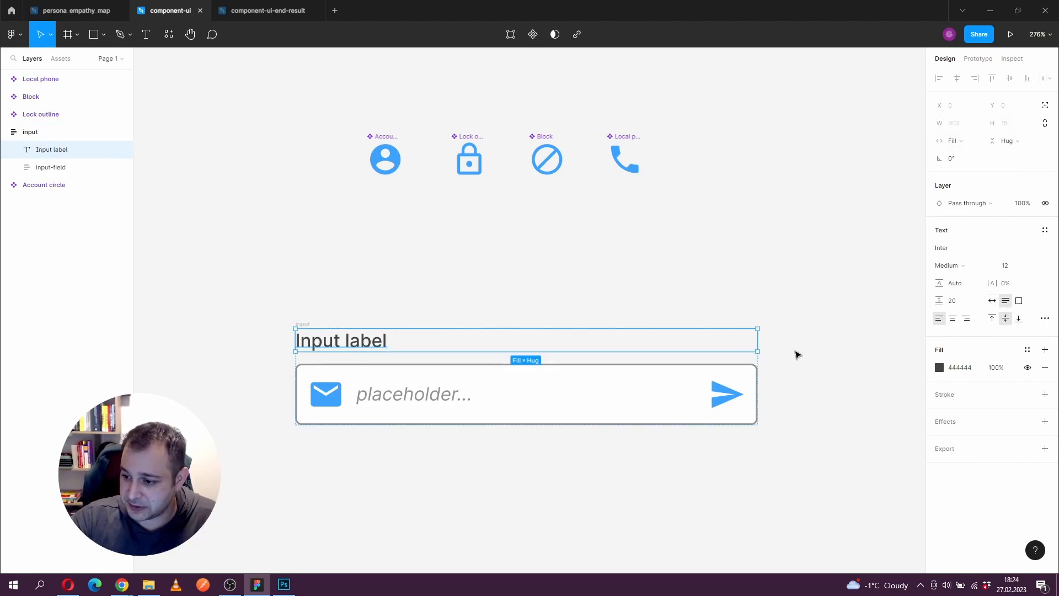
- Try to narrow the outer input frame to a width of about 206
left_click(303, 324)
left_click_drag(759, 360, 608, 362)
left_click(363, 343)
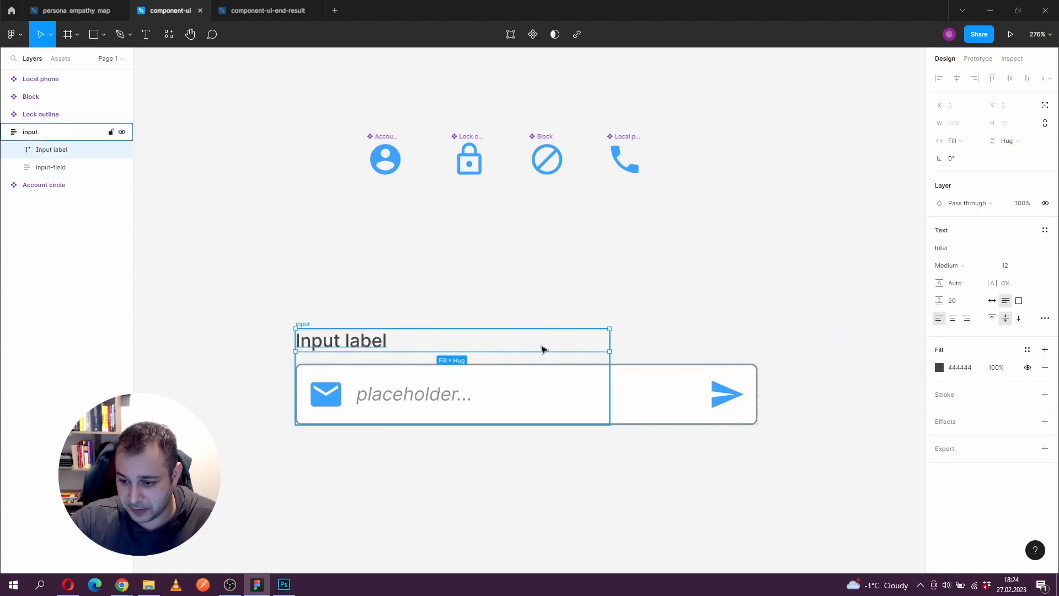
key("Escape")
key("ctrl+z")
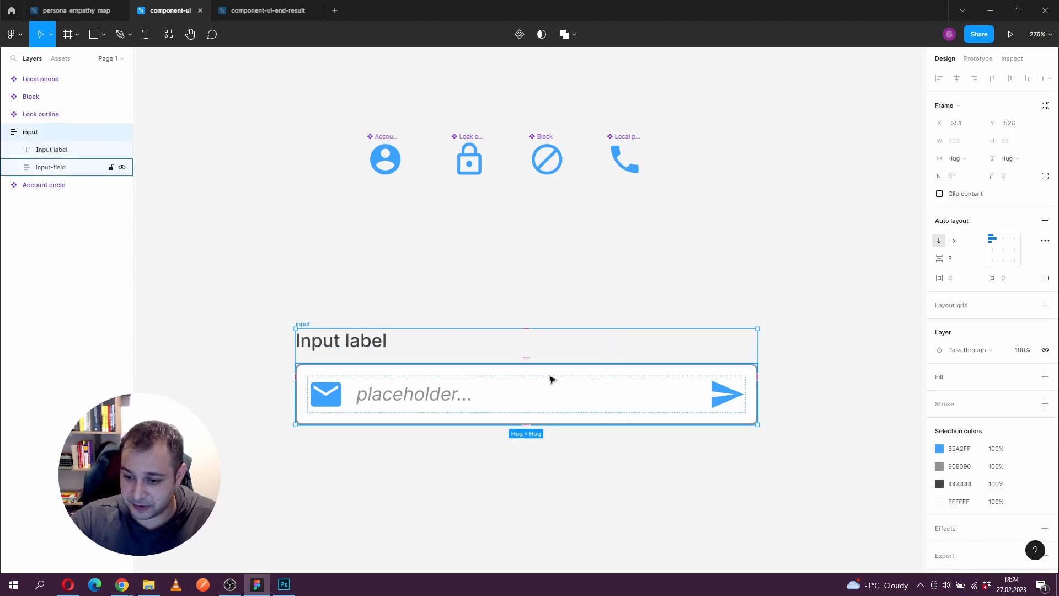
- Set the input-field frame's horizontal resizing to Fill container inside the input frame
left_click(342, 376)
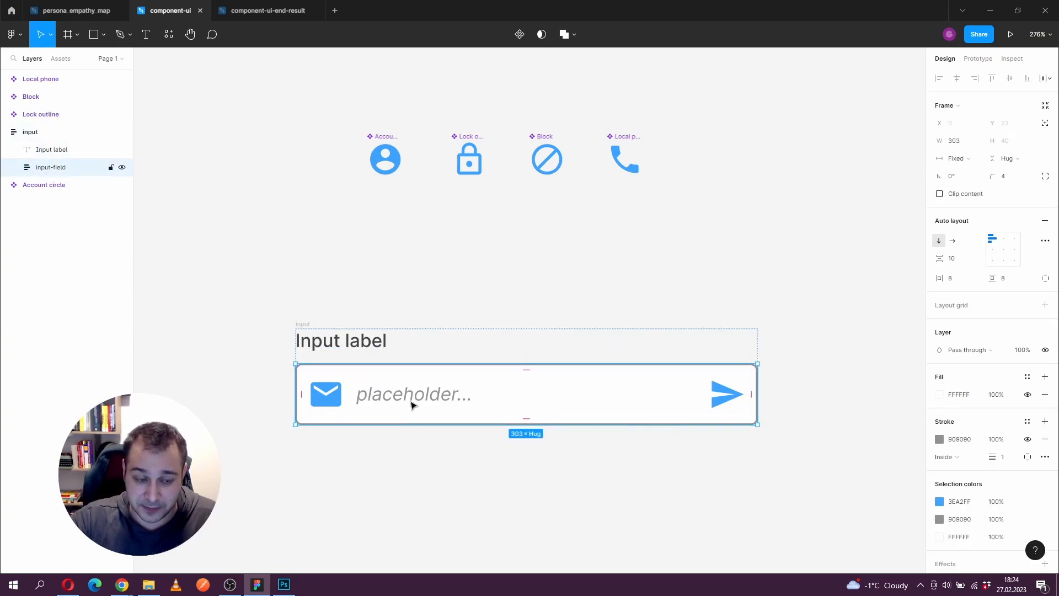
left_click(975, 159)
left_click(981, 184)
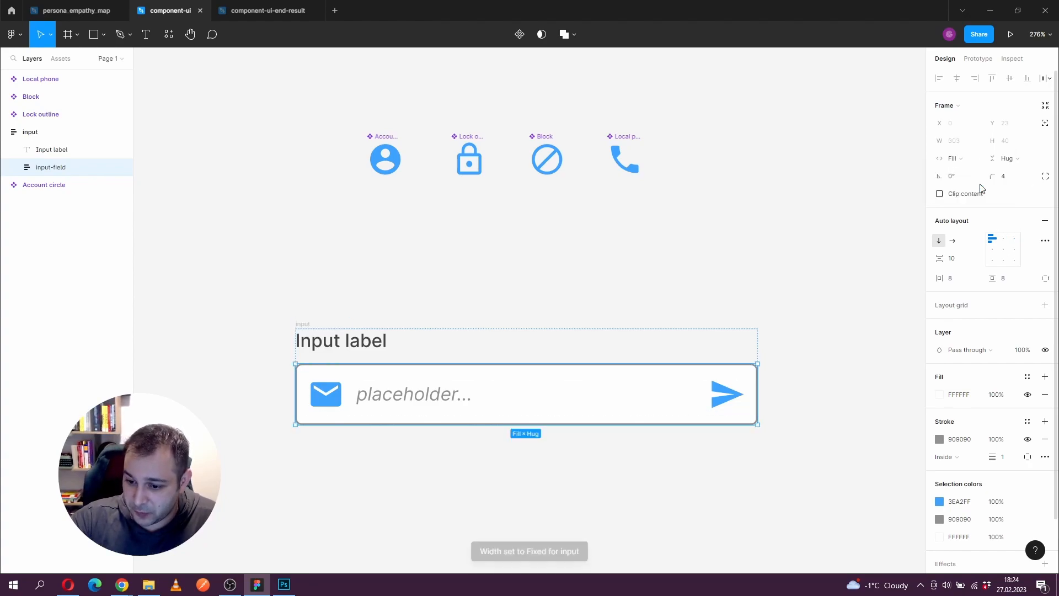
- Resize the outer input frame to a width of about 293 and convert it into a component
left_click(307, 324)
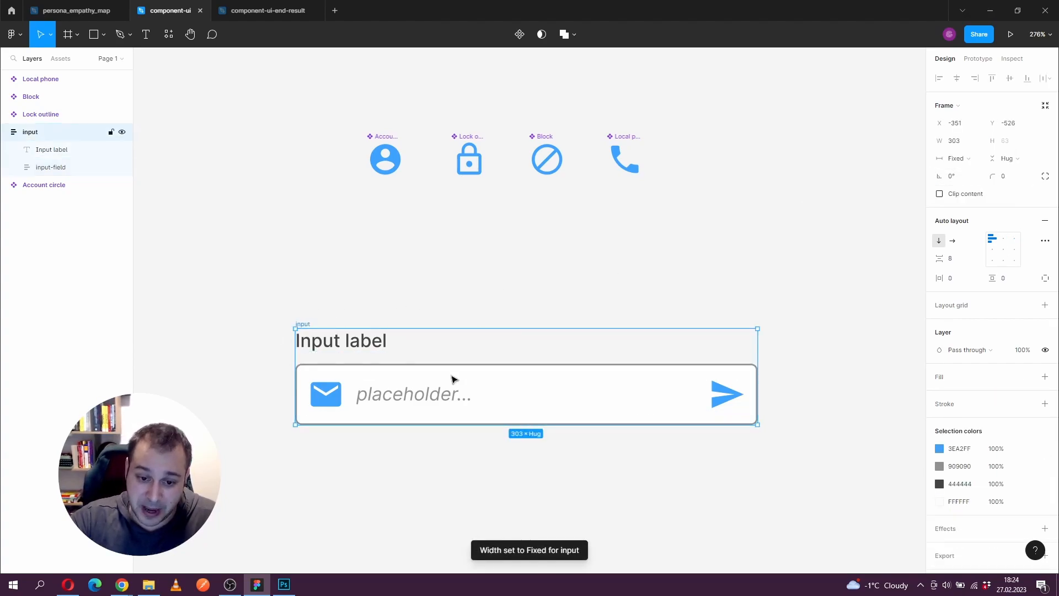
left_click_drag(756, 359, 799, 364)
mouse_move(294, 363)
left_mouse_down()
mouse_move(456, 369)
mouse_move(298, 371)
left_mouse_up()
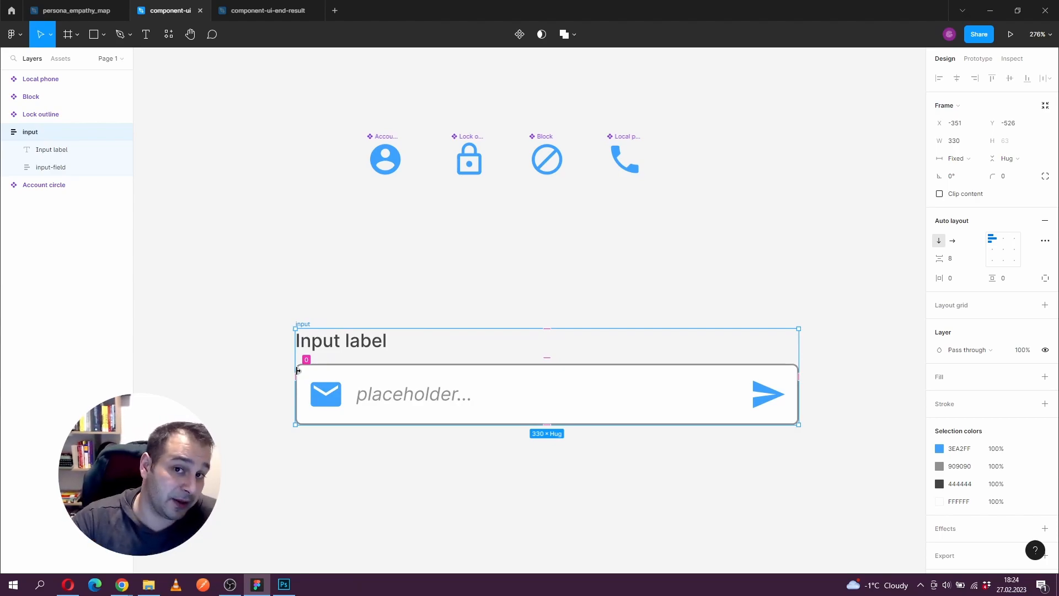
left_click_drag(293, 356, 350, 360)
left_click(371, 305)
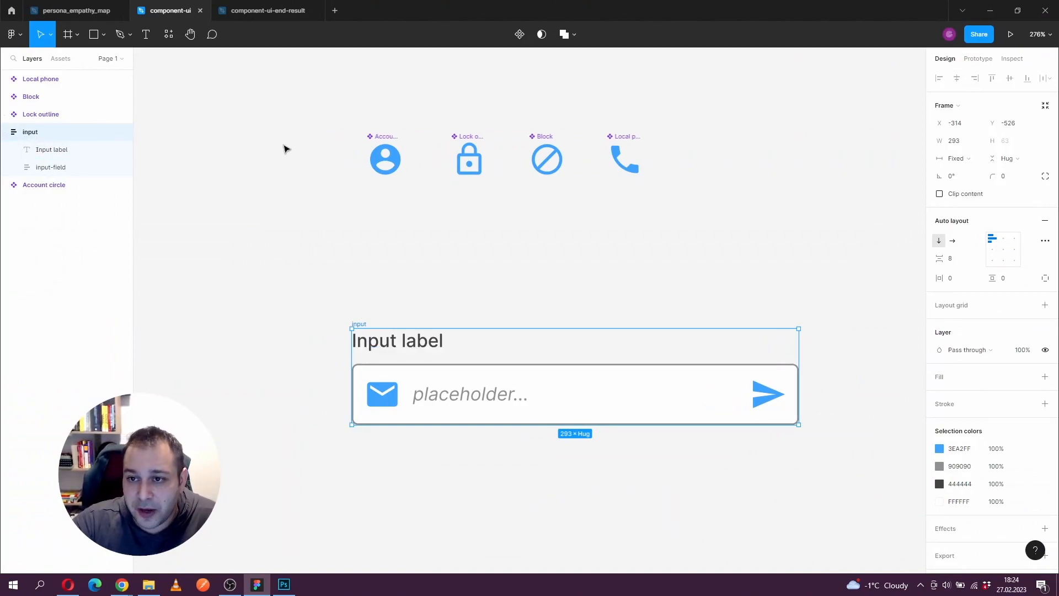
left_click(519, 34)
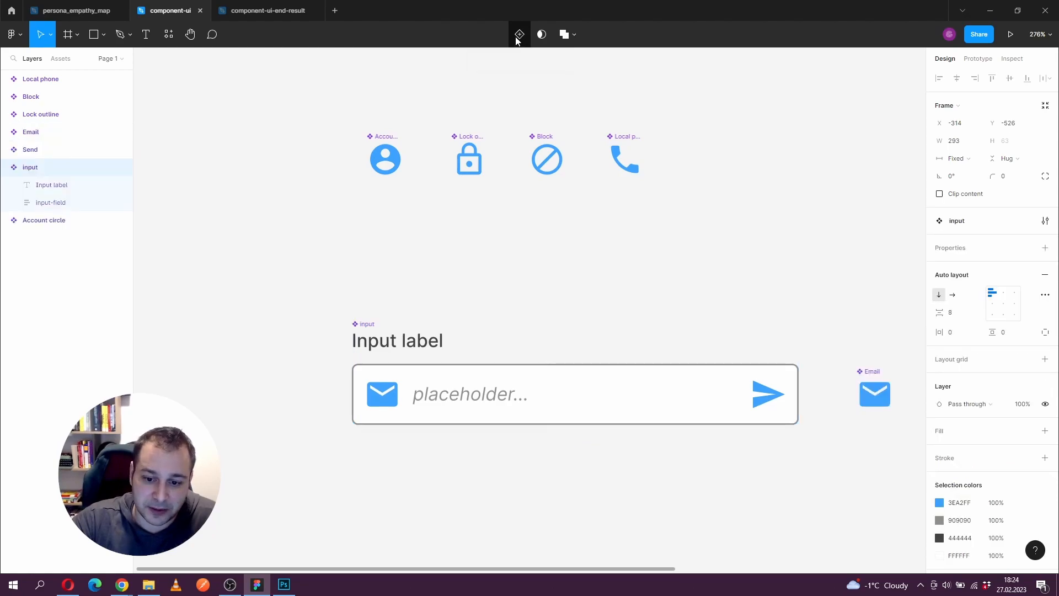
- Move the Email and Send main components up into the row of icon components, after the phone icon, with matching spacing
scroll(605, 260, "right", 4)
scroll(605, 260, "down", 2)
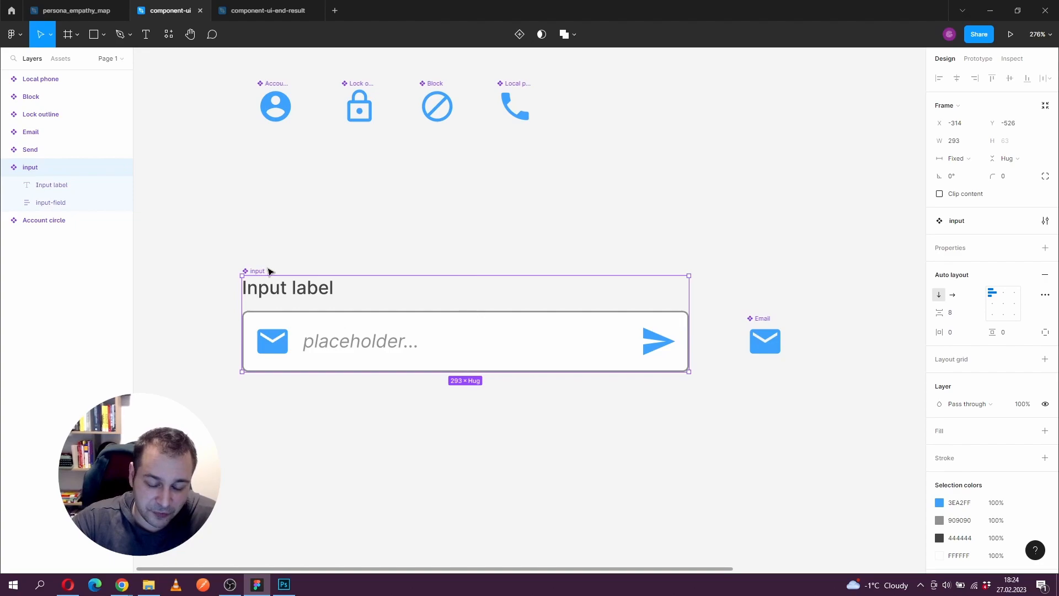
scroll(693, 232, "down", 4)
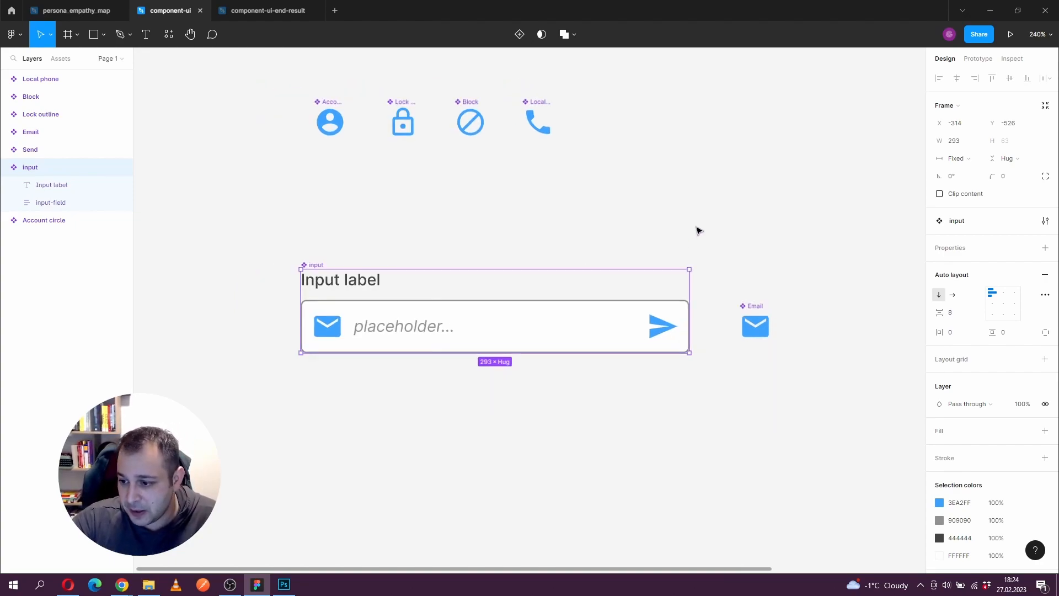
left_click_drag(759, 257, 572, 222)
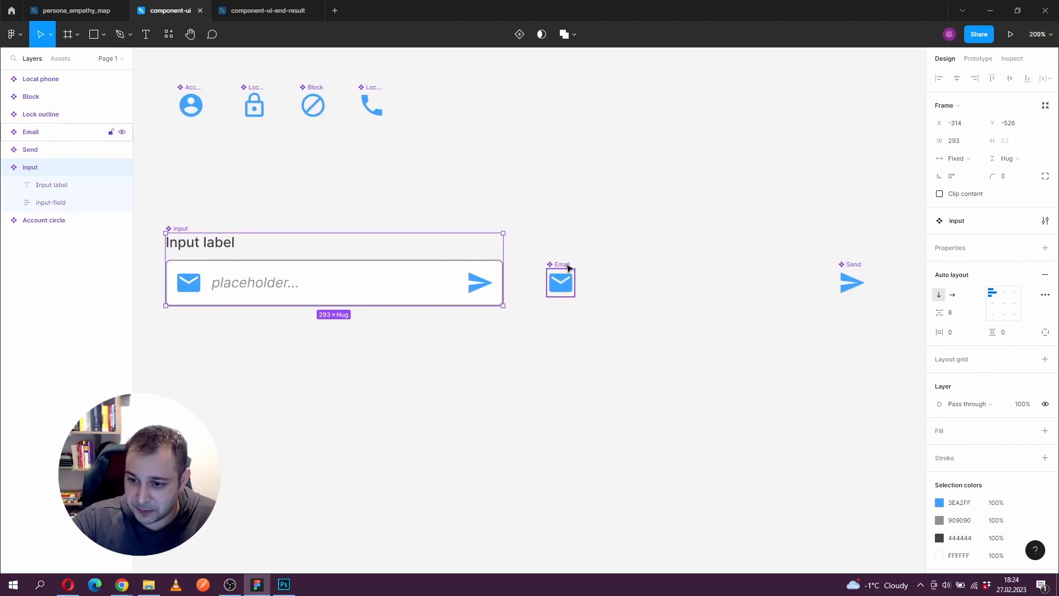
scroll(568, 268, "left", 1)
left_click_drag(588, 271, 463, 89)
left_click_drag(877, 280, 512, 91)
left_click_drag(539, 182, 640, 197)
left_click(611, 98)
left_click_drag(609, 101, 616, 104)
left_click_drag(541, 182, 565, 156)
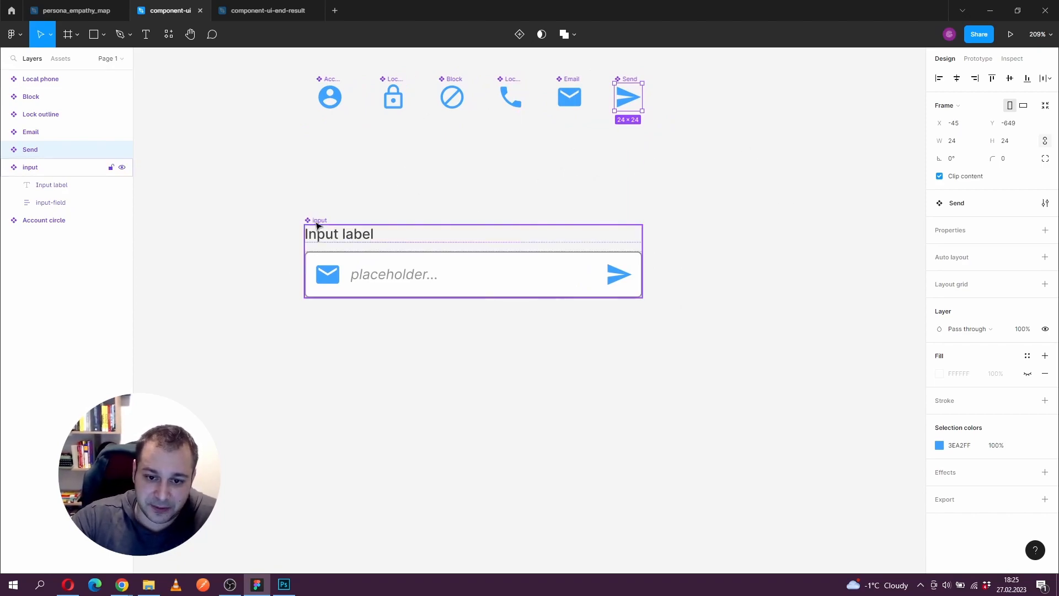
- Try a dark grey fill (575757) on the envelope shape of the Email main component
left_click(317, 222)
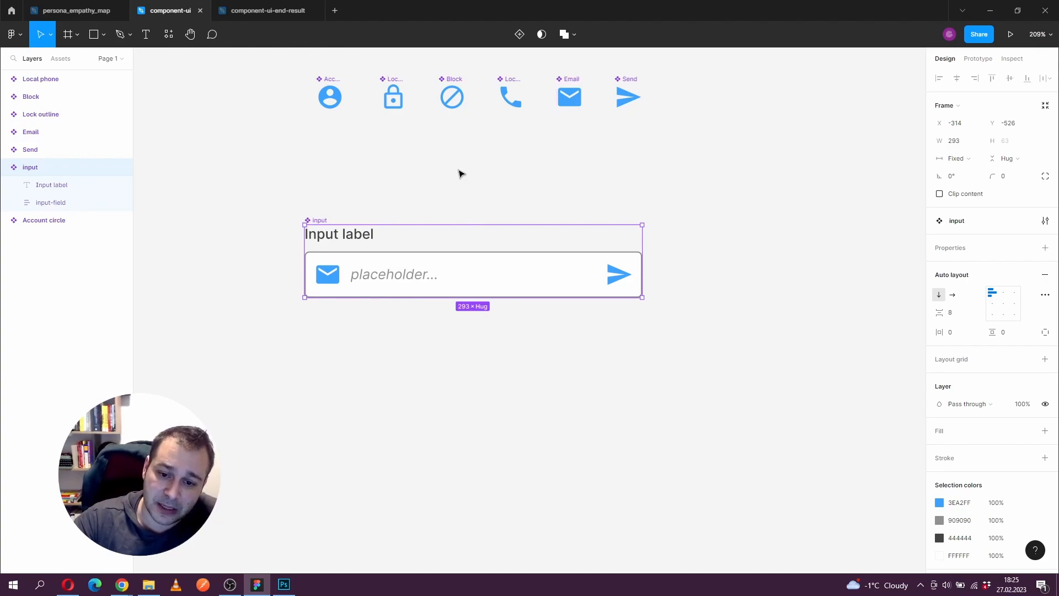
double_click(336, 277)
double_click(331, 275)
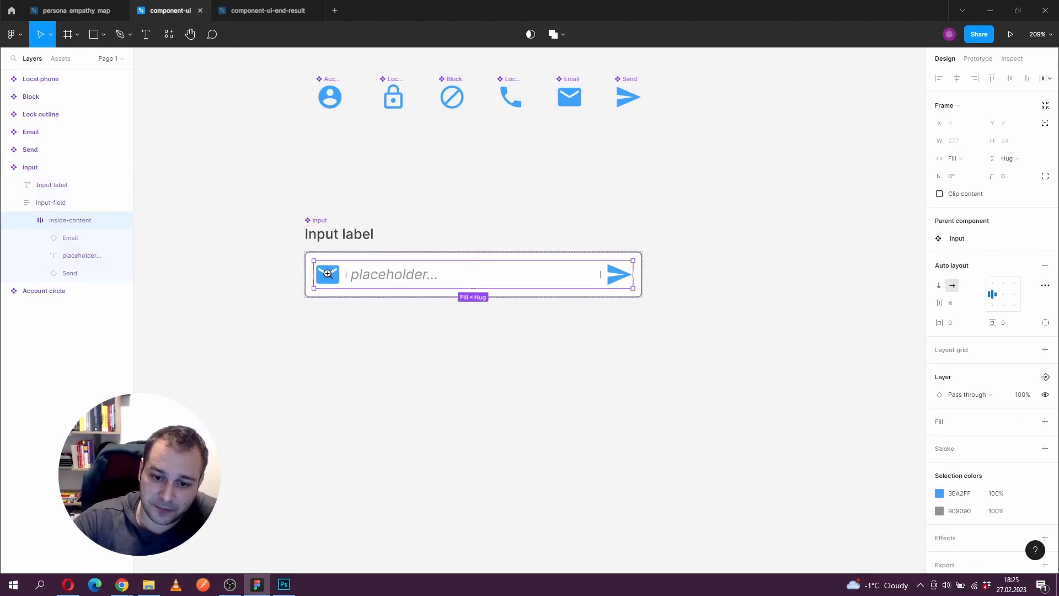
key("ctrl+plus")
scroll(338, 254, "down", 2)
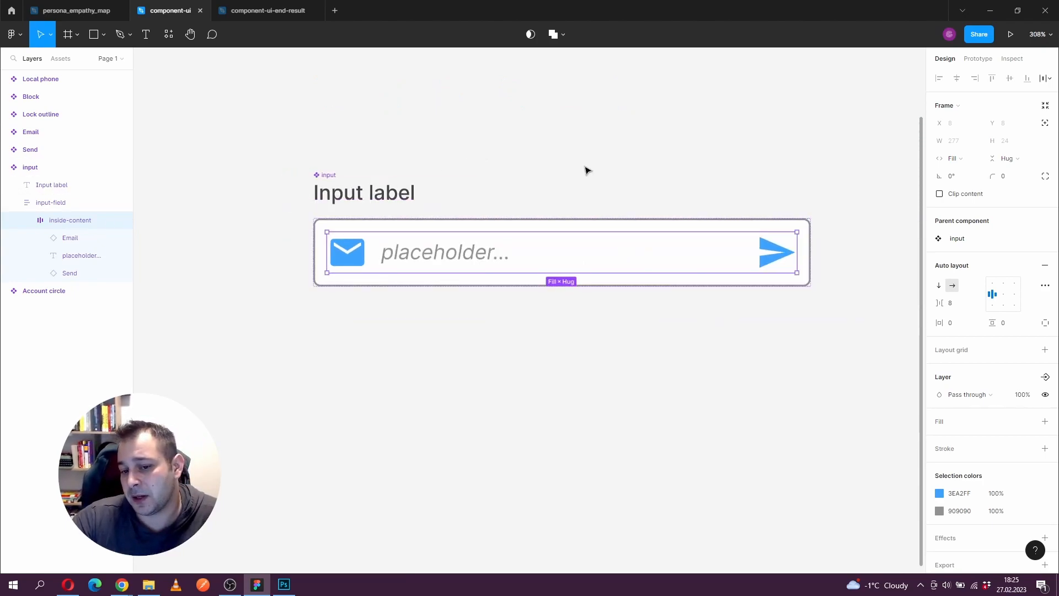
left_click_drag(586, 167, 438, 300)
double_click(580, 114)
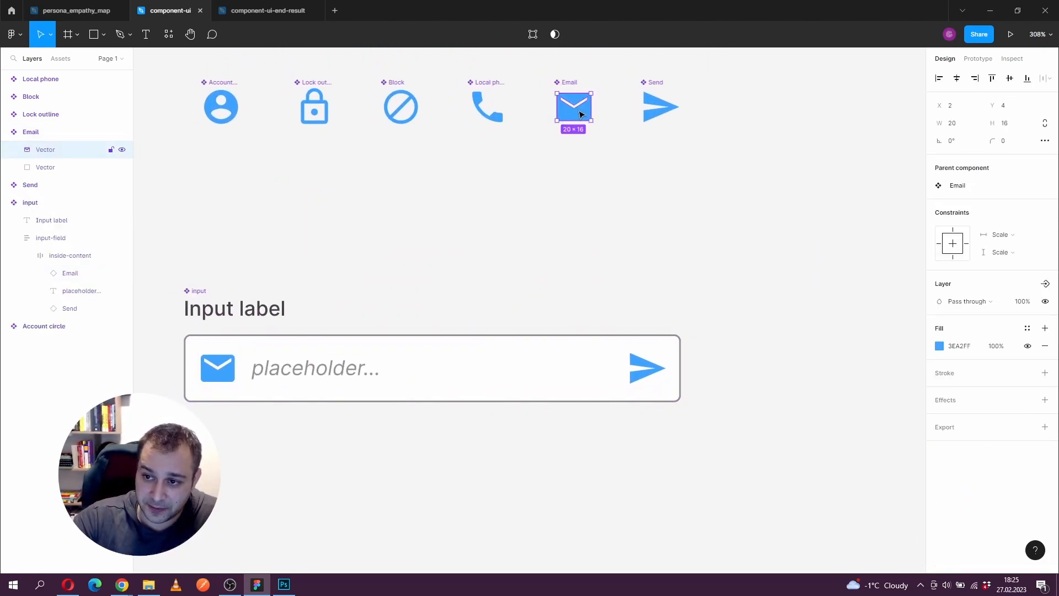
left_click(939, 346)
left_click_drag(844, 350, 689, 384)
left_click(915, 287)
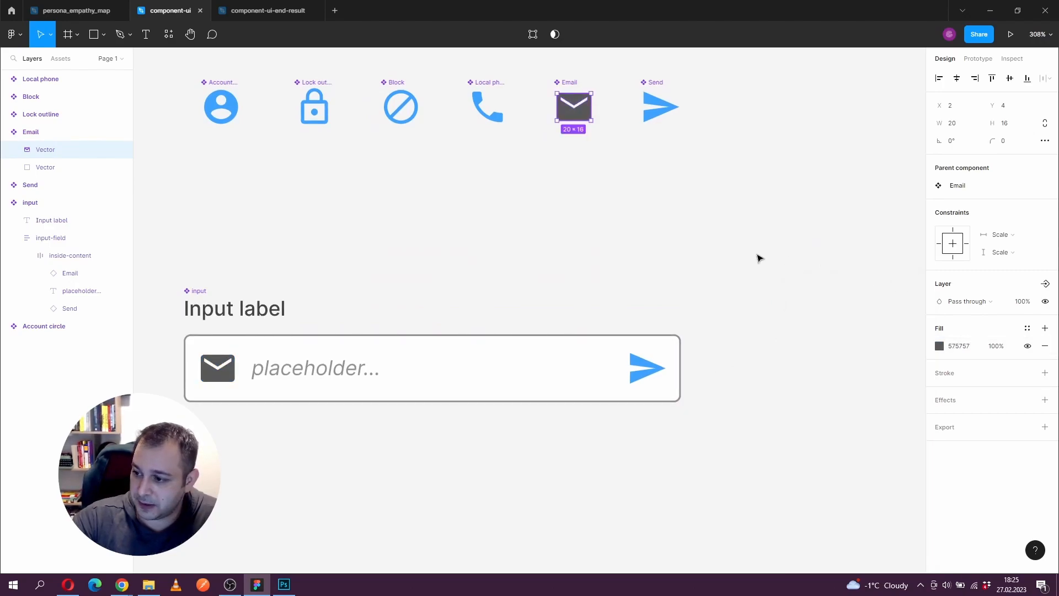
- Undo the last fill change on the Email main component and clear the selection
key("ctrl+z")
left_click(498, 230)
scroll(452, 220, "left", 2)
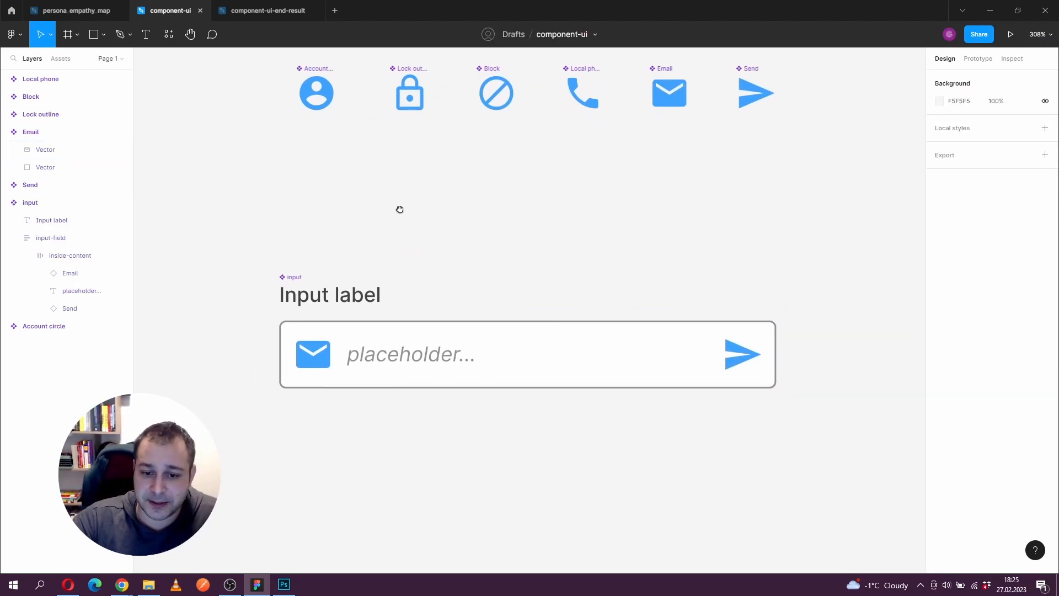
scroll(331, 221, "down", 2)
scroll(496, 292, "down", 3)
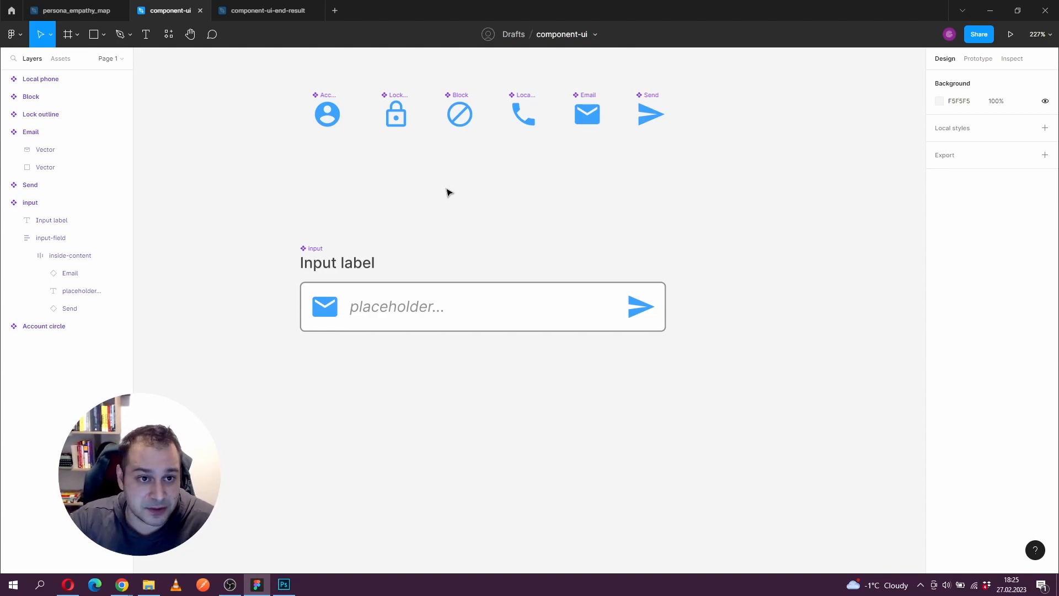
- Shift the main input component slightly and place an instance of it from the local components beside it
left_click(168, 34)
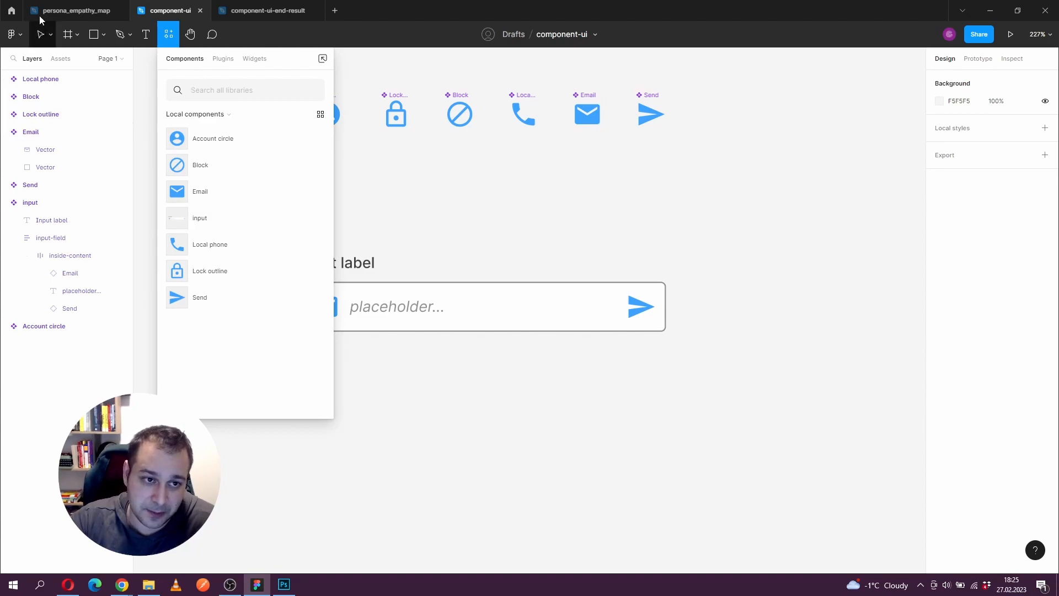
left_click(60, 59)
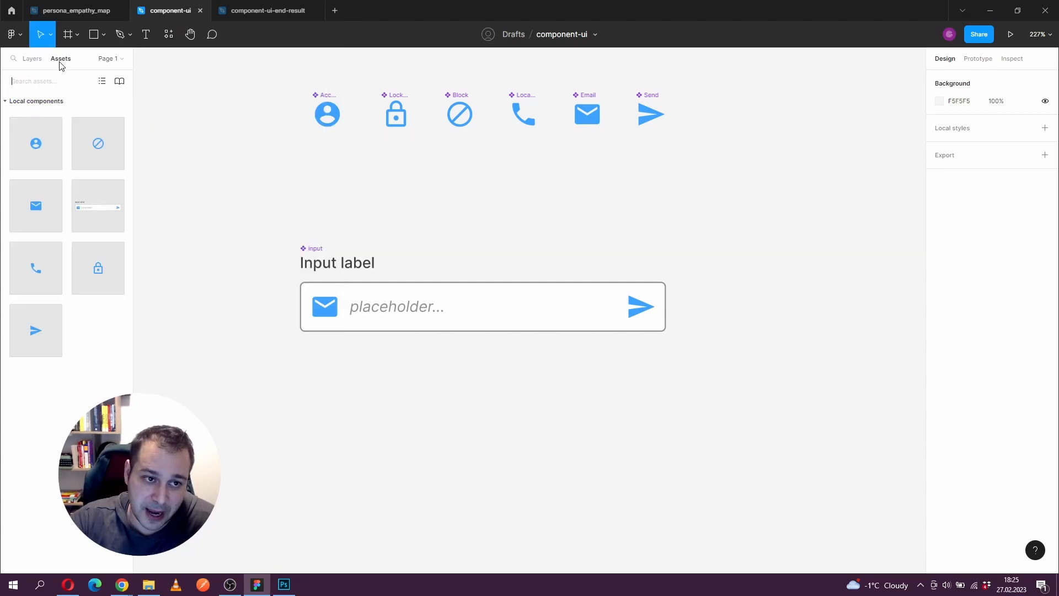
left_click(99, 184)
scroll(707, 217, "down", 4)
left_click_drag(758, 284, 572, 253)
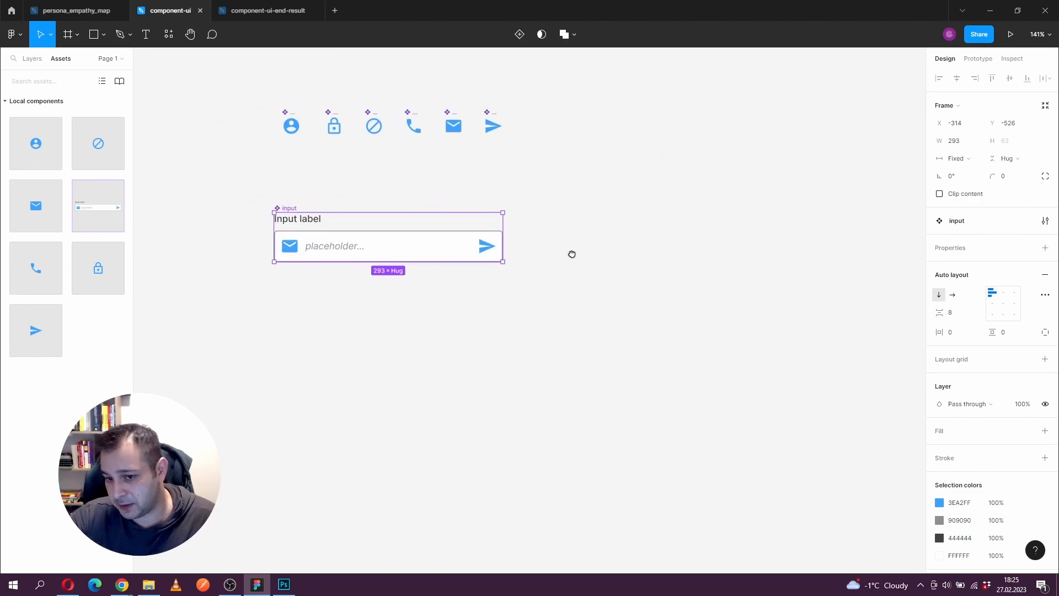
mouse_move(391, 262)
left_mouse_down()
mouse_move(412, 238)
mouse_move(407, 250)
left_mouse_up()
left_click_drag(97, 194, 660, 240)
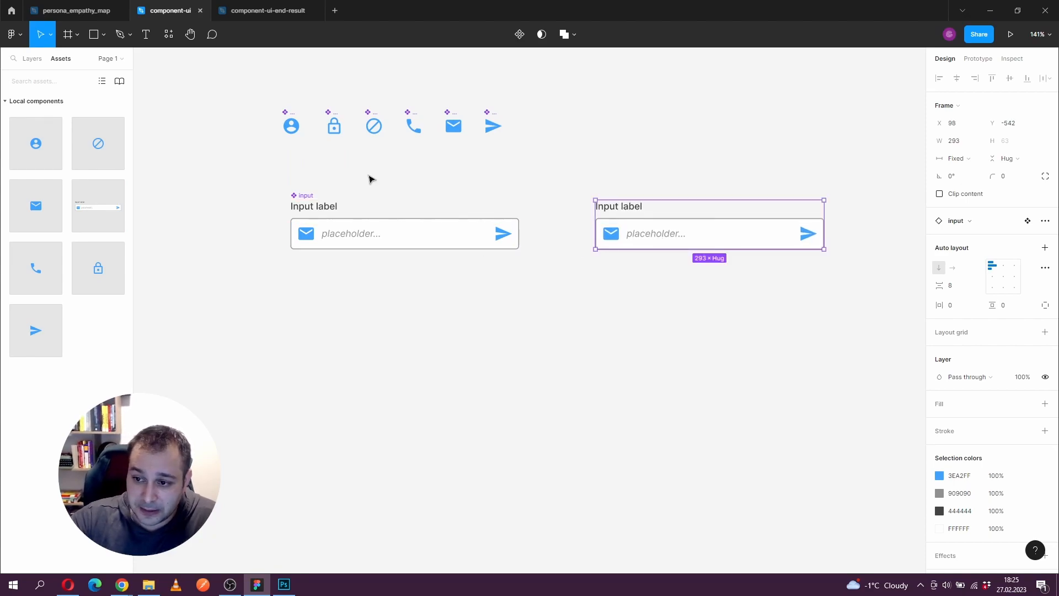
- Reorder the layers so the main input component sits below Account circle, with the input instance beneath it at the end
left_click(31, 59)
left_click(7, 220)
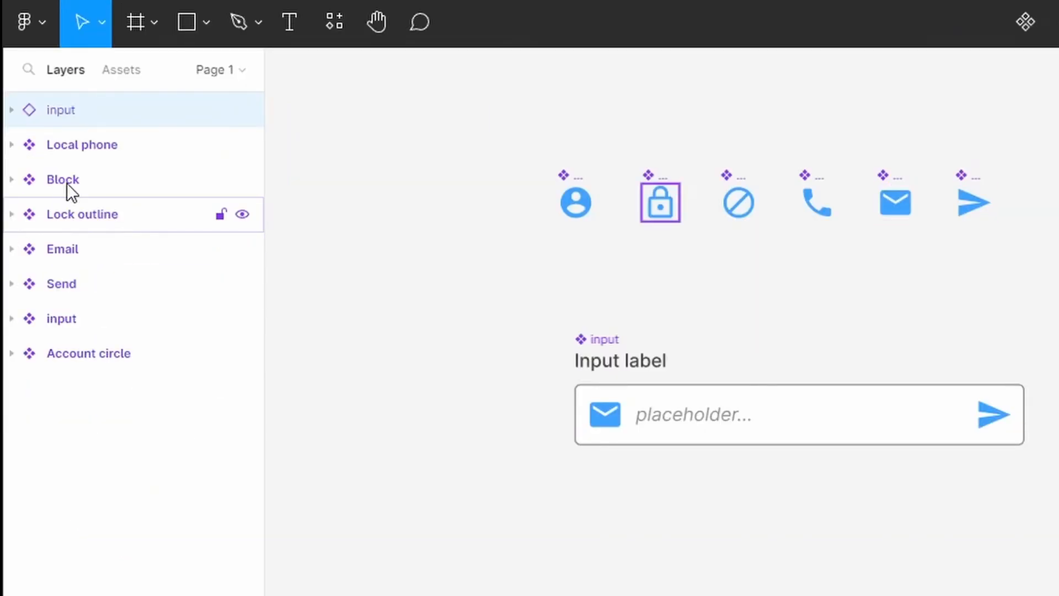
left_click_drag(117, 114, 109, 365)
left_click_drag(118, 282, 117, 342)
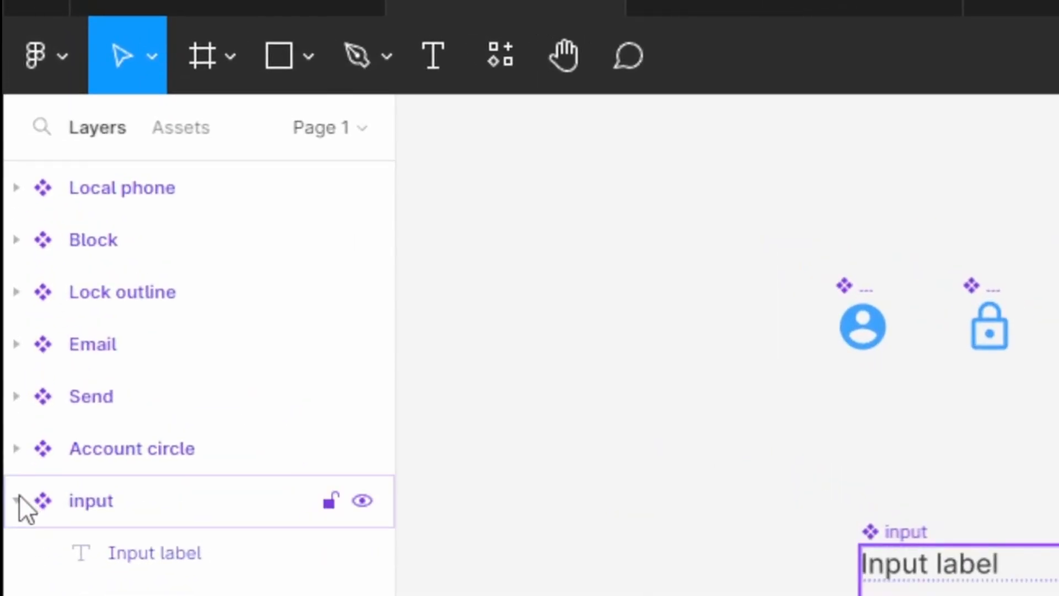
left_click(19, 500)
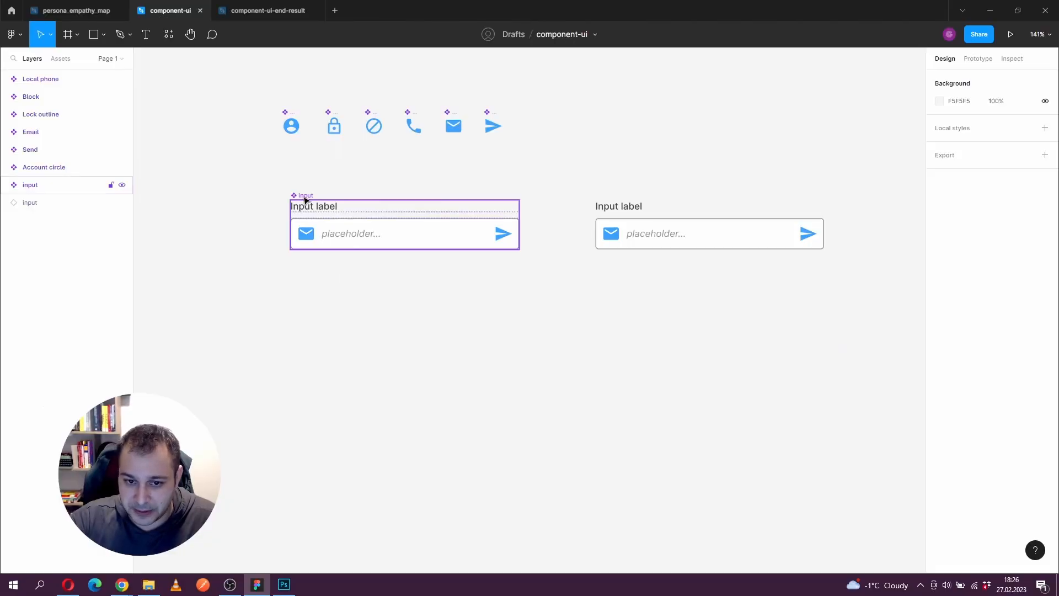
- Create a visibility property named show-label with value True for the Input label text in the main input component
double_click(315, 228)
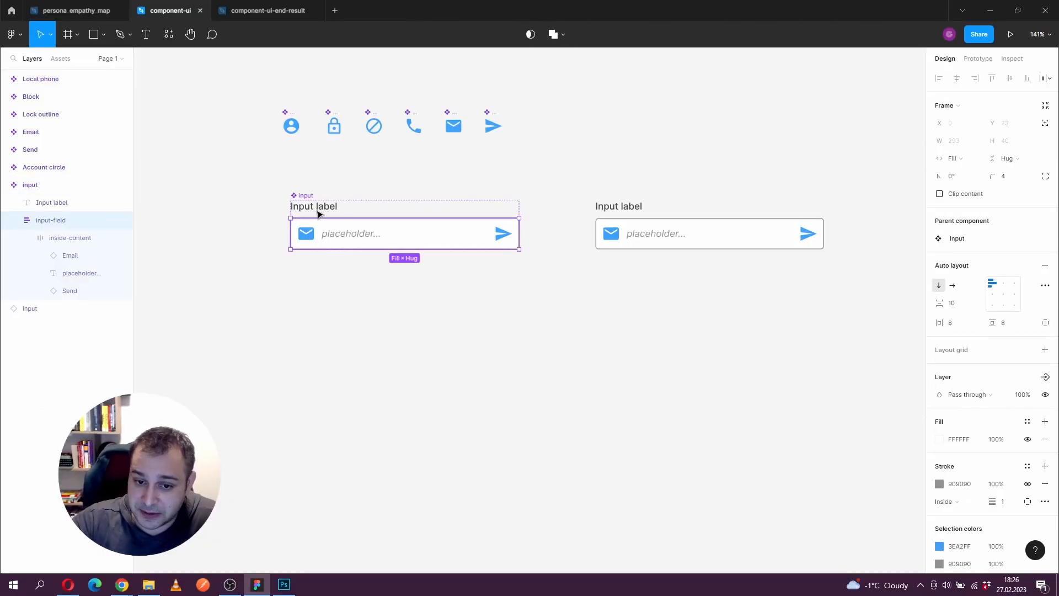
left_click(319, 209)
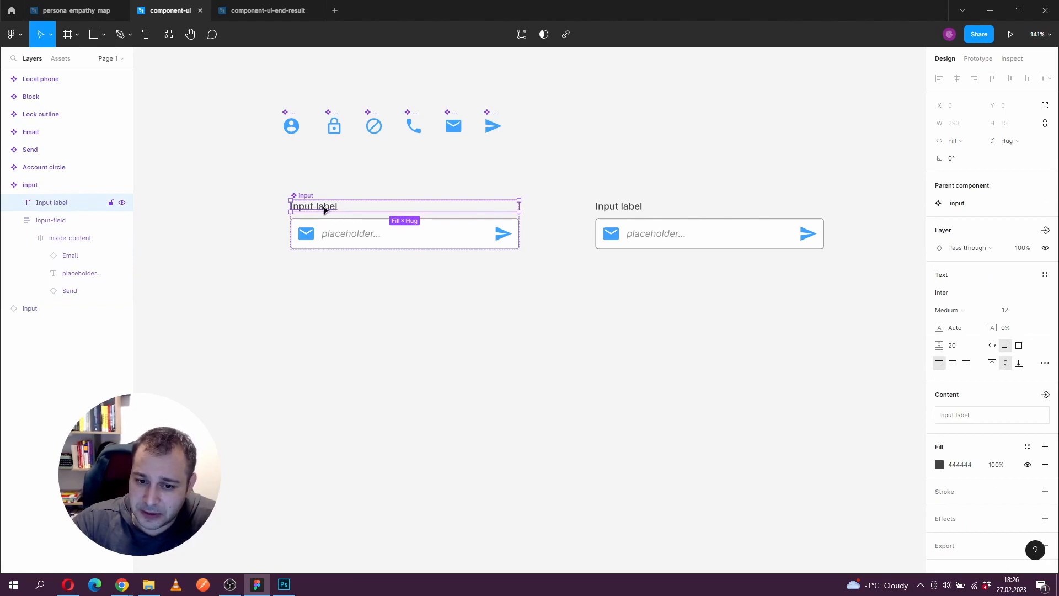
scroll(310, 207, "up", 3)
left_click_drag(331, 219, 252, 260)
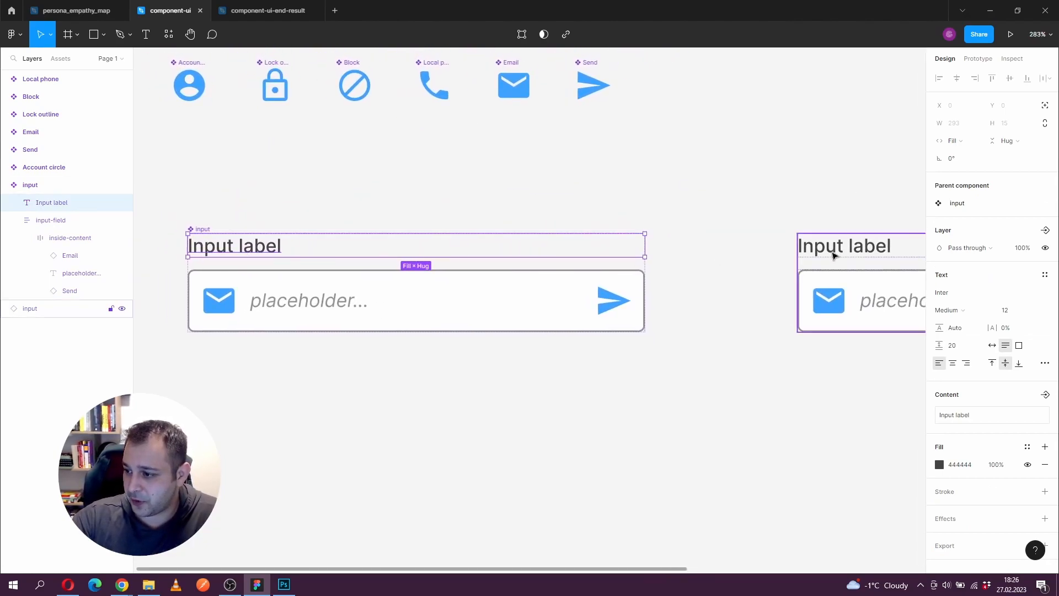
left_click(1045, 231)
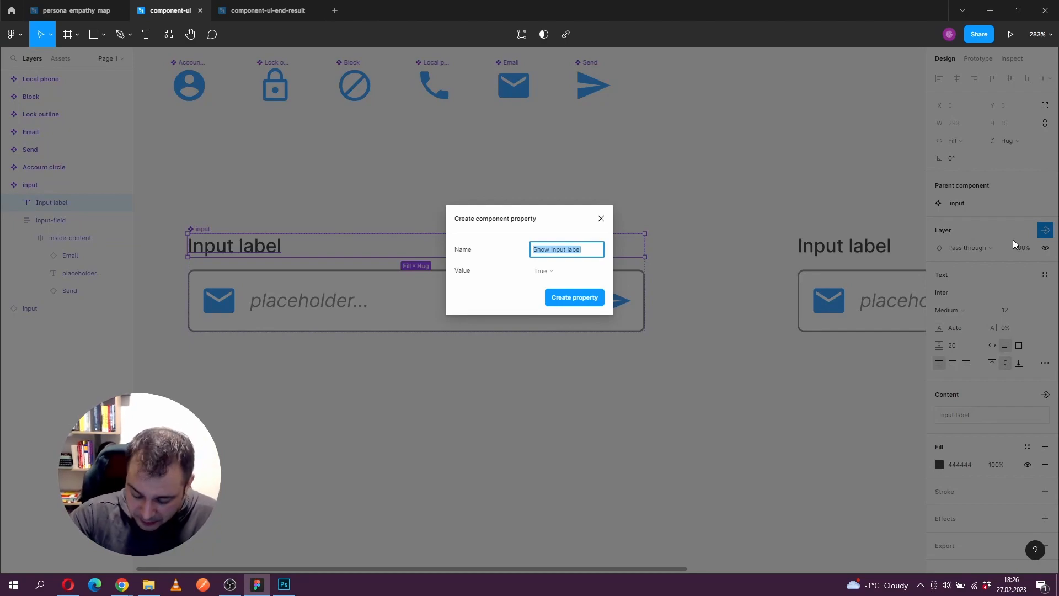
type("shpow")
key("BackSpace")
key("BackSpace")
key("BackSpace")
type("ow-label")
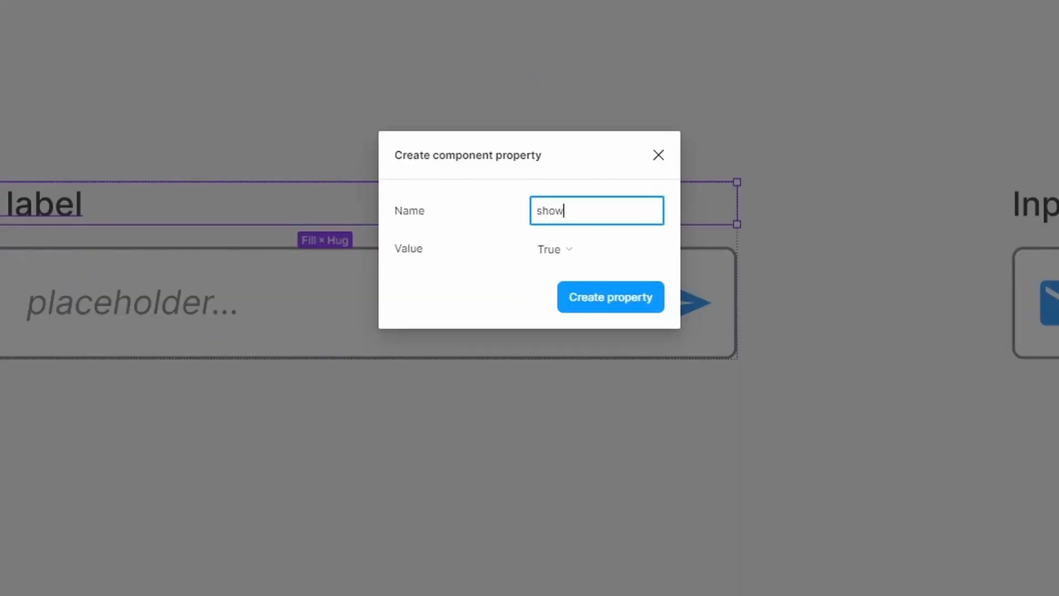
key("BackSpace")
key("BackSpace")
key("BackSpace")
type("bel")
key("Return")
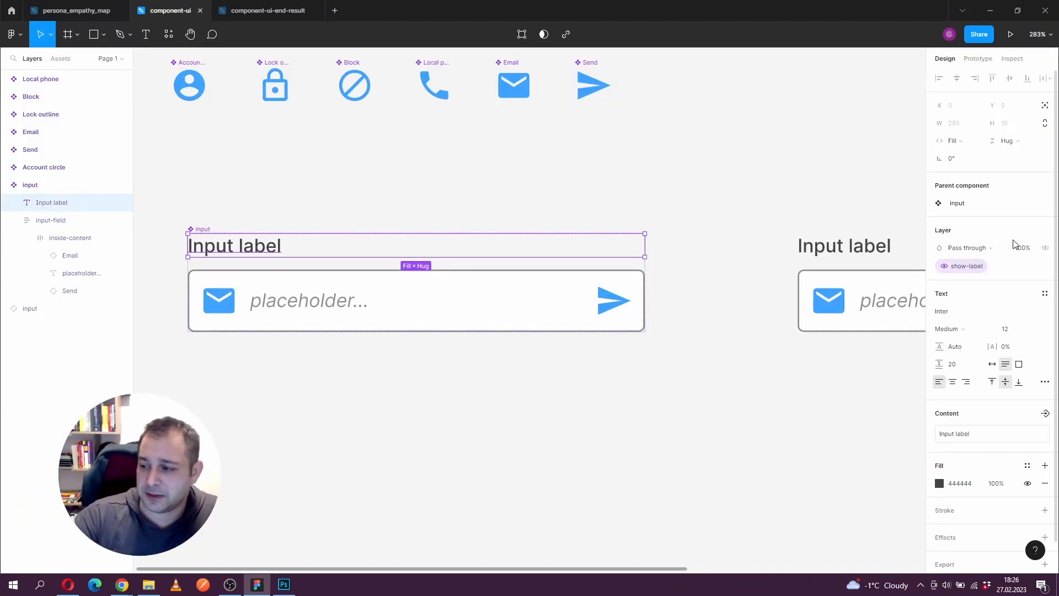
- Test the show-label property on the input instance by switching it off and on twice
scroll(721, 234, "down", 5)
left_click_drag(790, 373, 662, 385)
left_click(733, 281)
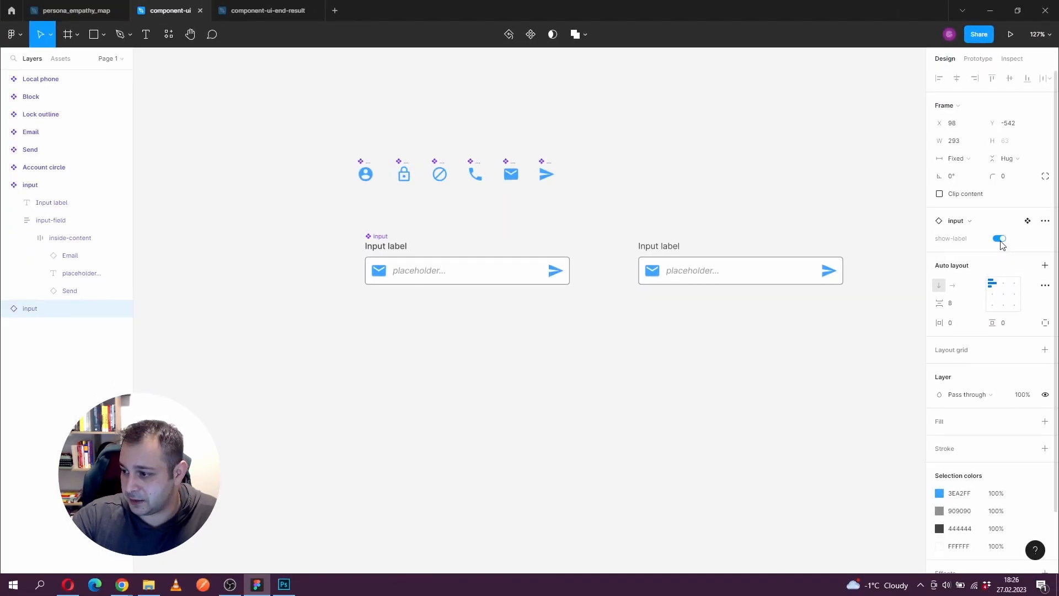
left_click(1000, 241)
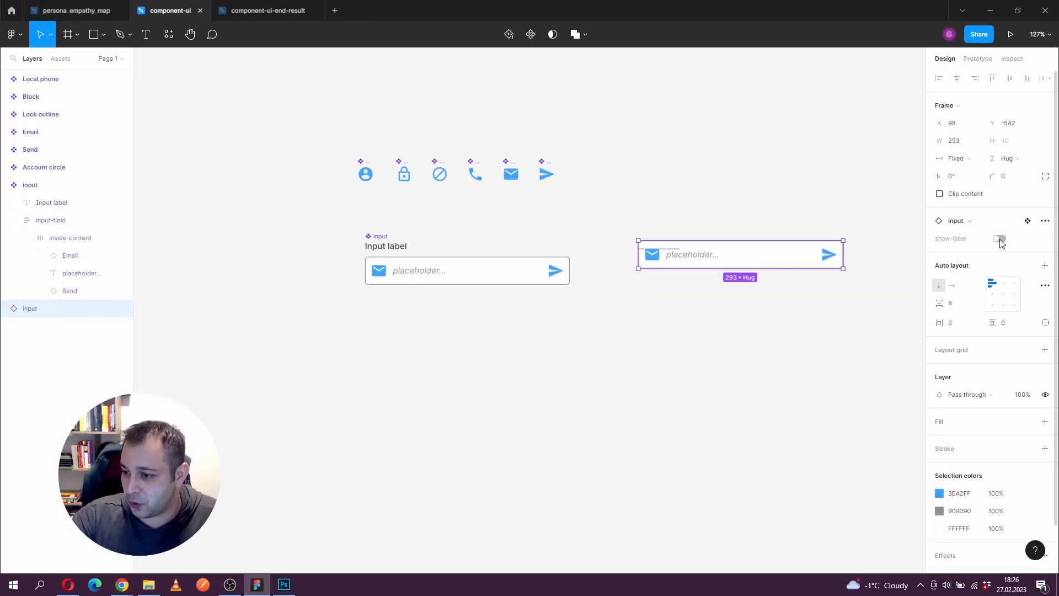
left_click(1000, 242)
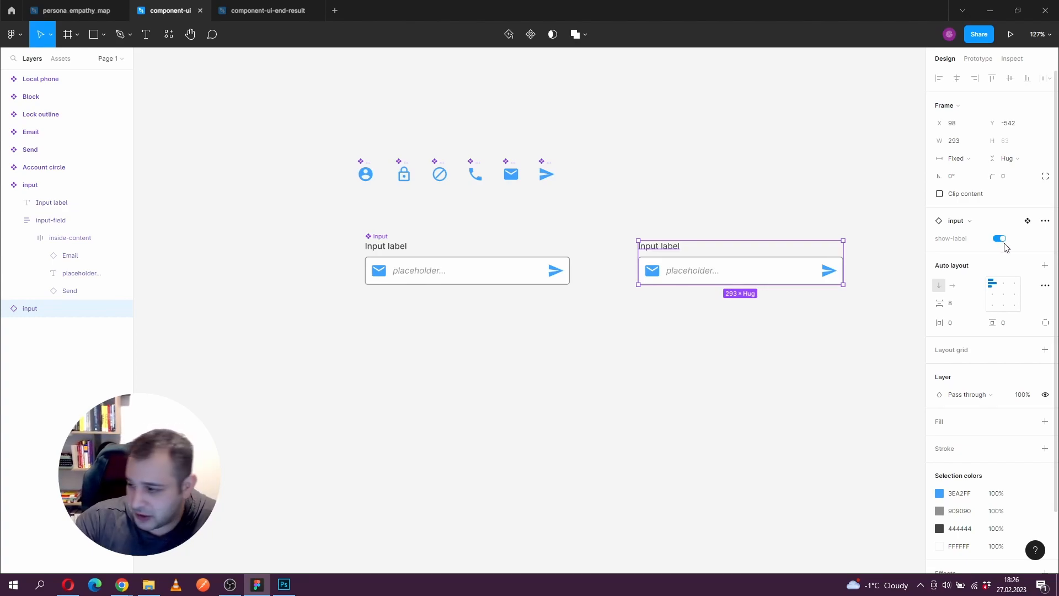
left_click(1000, 241)
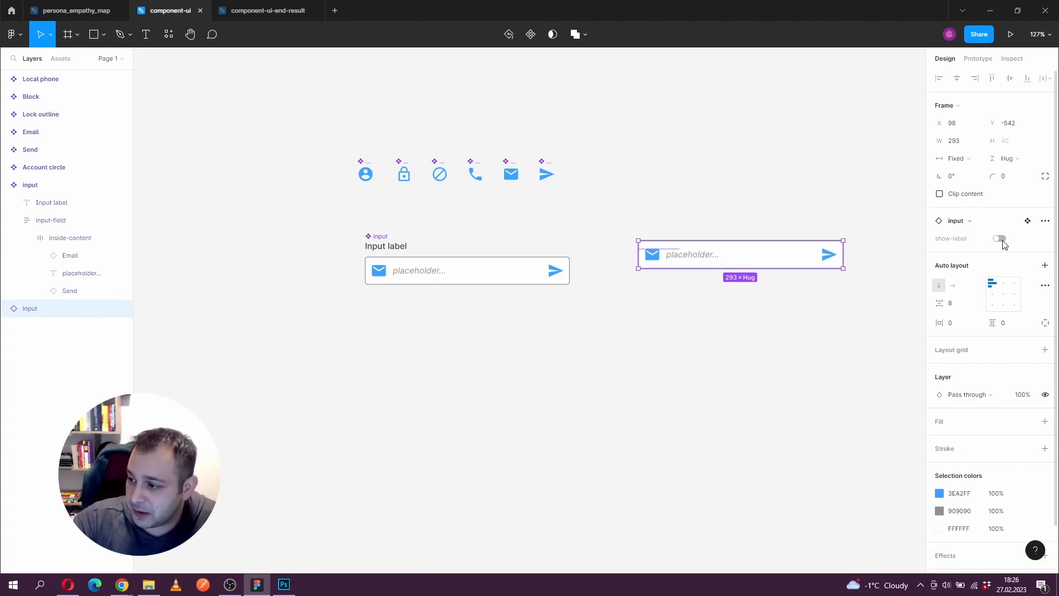
left_click(1001, 241)
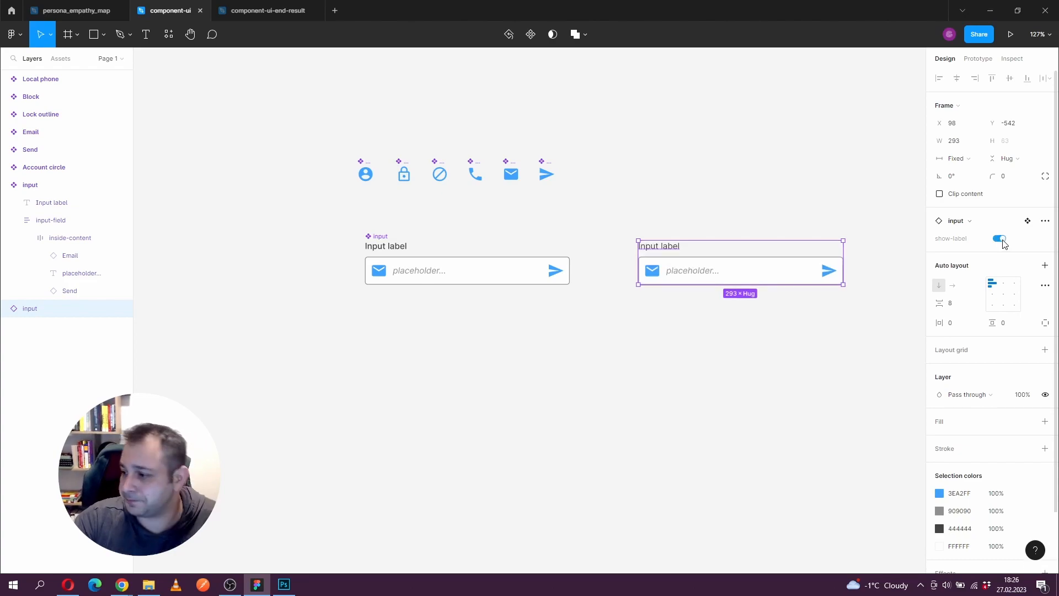
- Create a visibility property named show-lead-ic with value True for the Email icon in the main input component
left_click(589, 373)
double_click(380, 275)
double_click(381, 275)
double_click(380, 275)
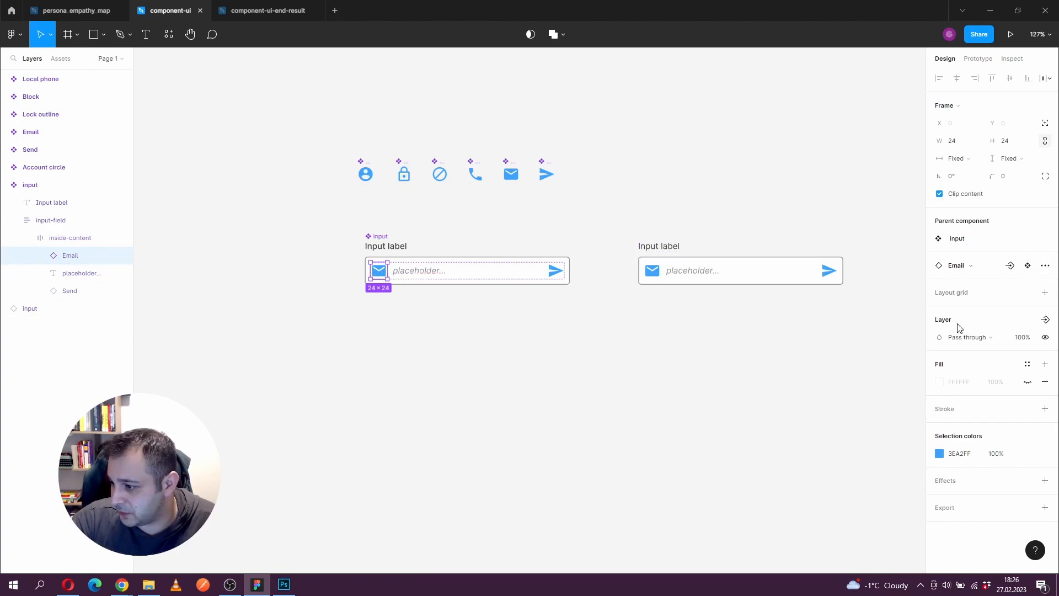
left_click(1045, 322)
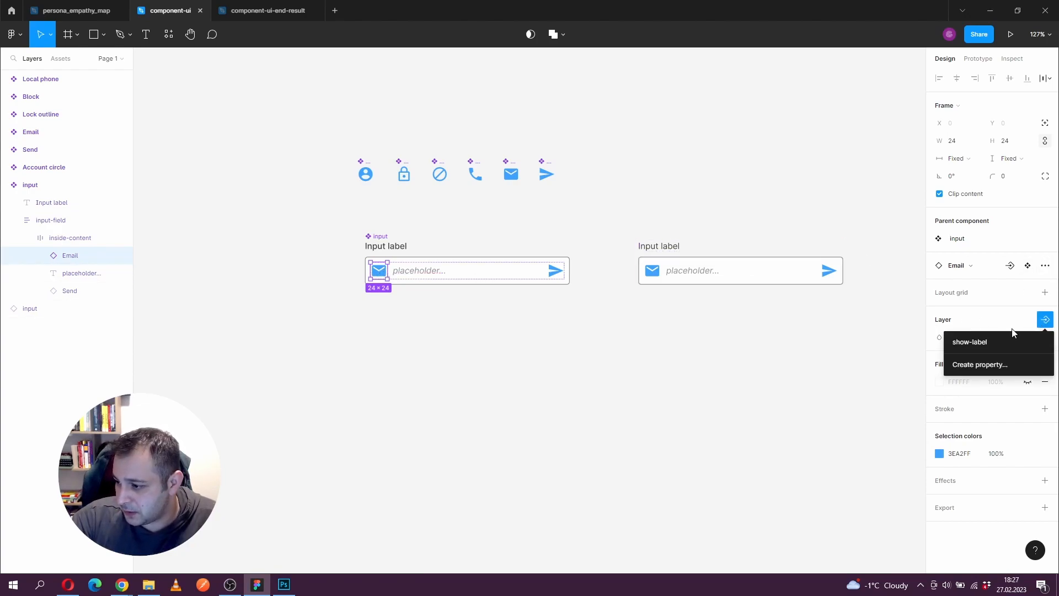
left_click(974, 364)
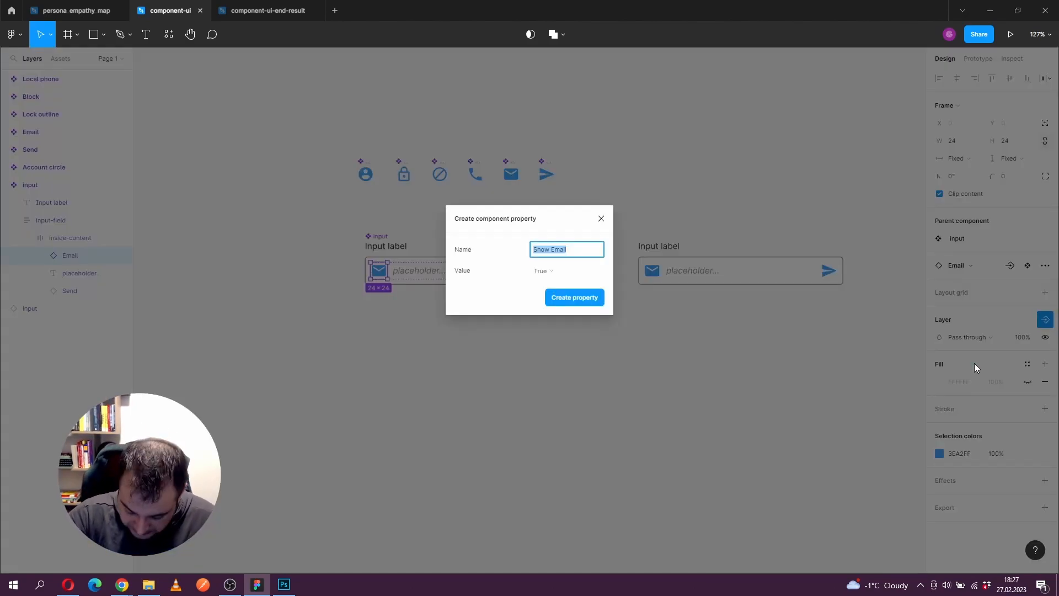
type("show")
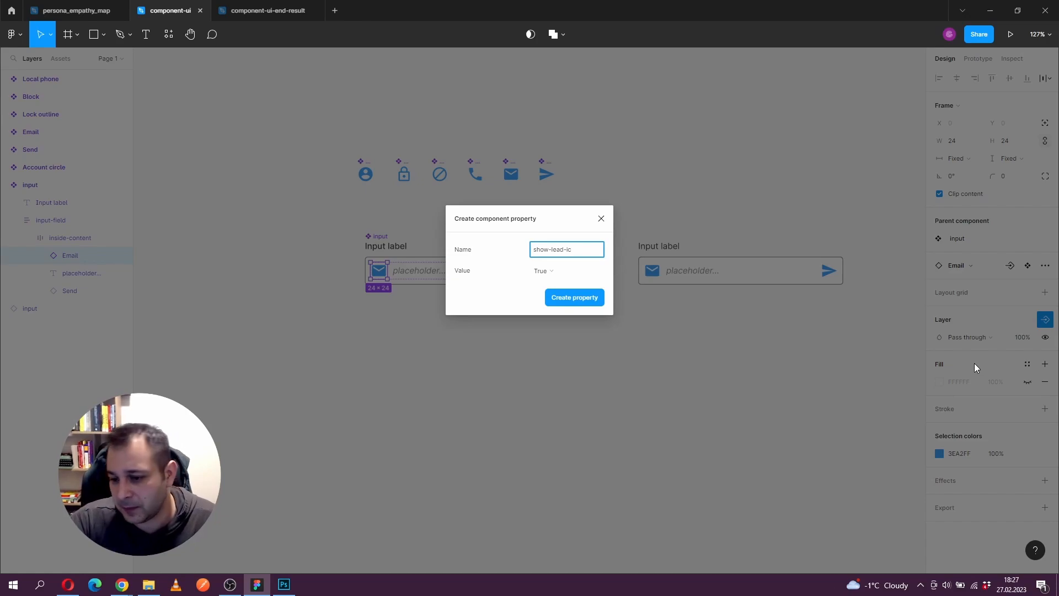
key("Return")
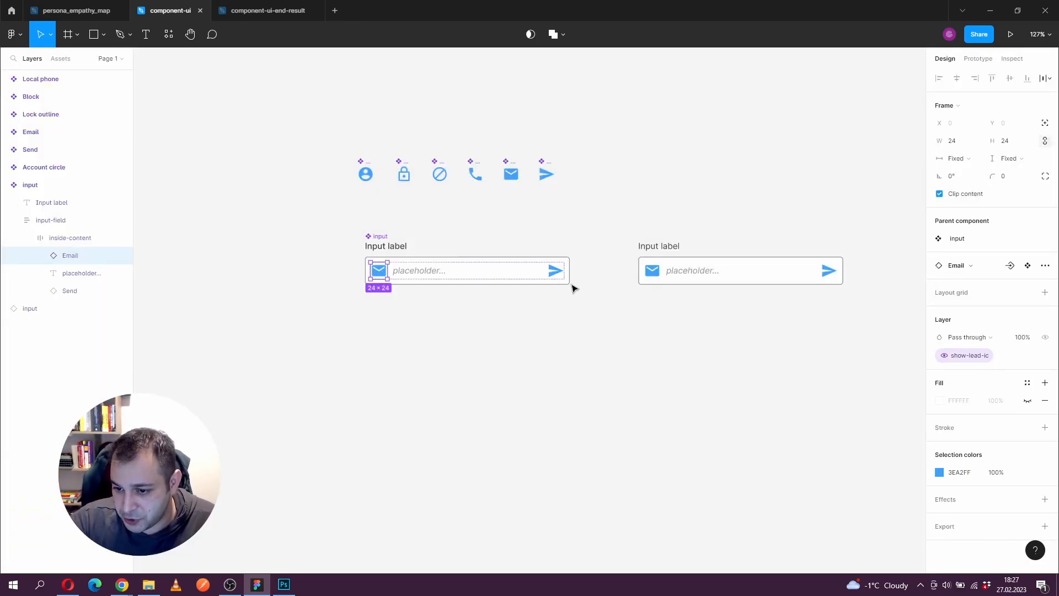
- Create a visibility property named show-trail-ic with value True for the Send icon in the main input component
left_click(556, 271)
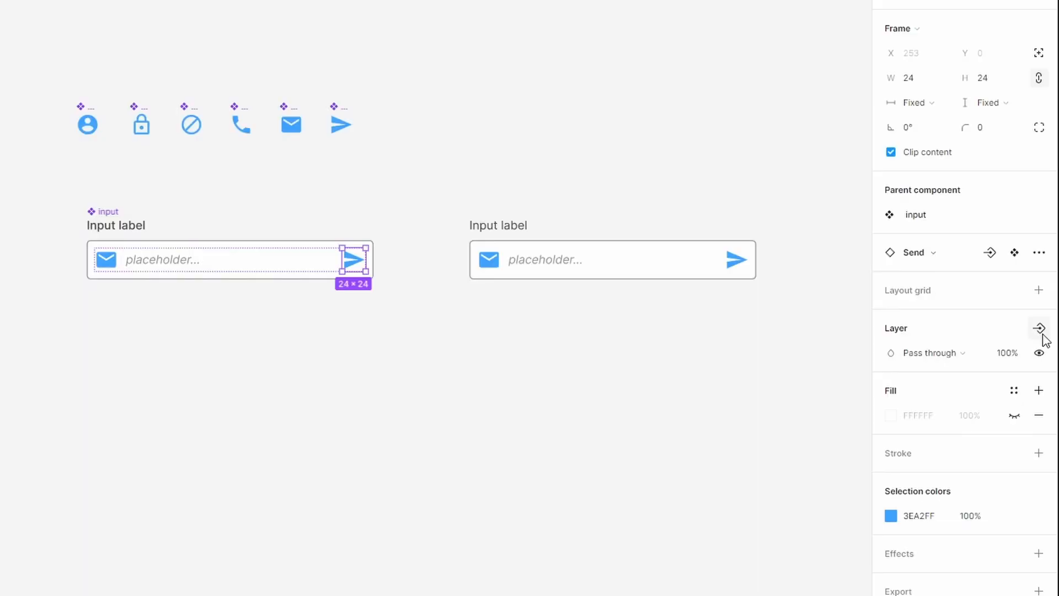
left_click(1044, 319)
left_click(989, 377)
type("sh")
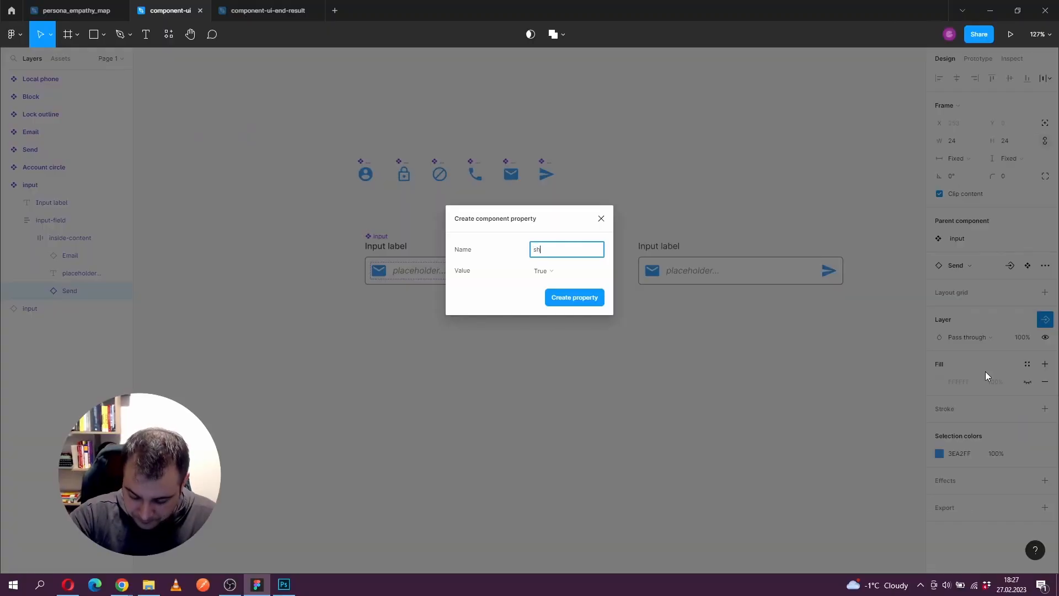
type("ow-trail-ic")
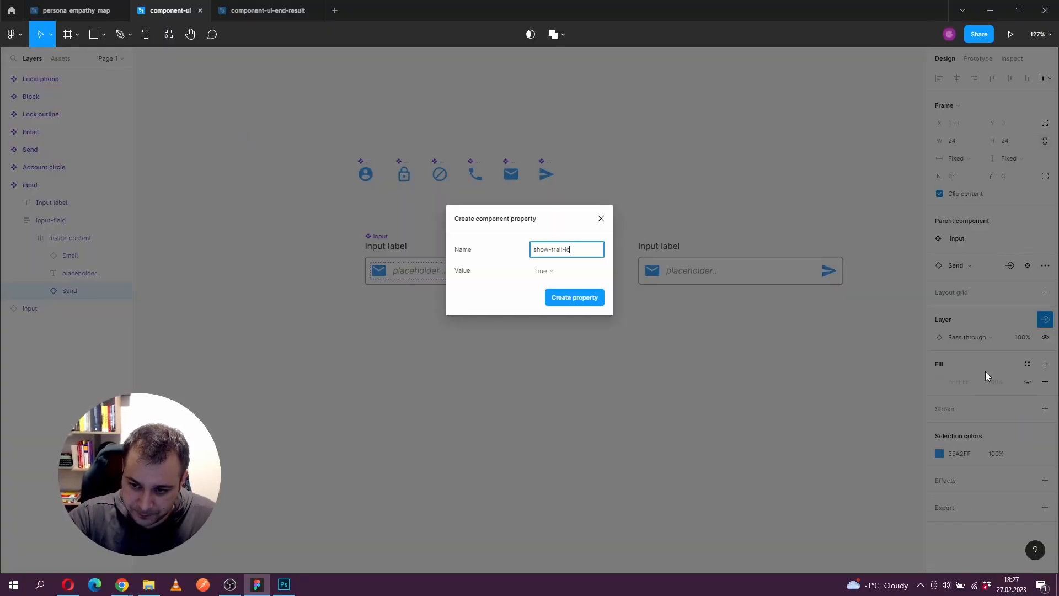
key("Return")
- Create a visibility property named show-placeholder with value True for the placeholder text in the main input component
left_click(418, 272)
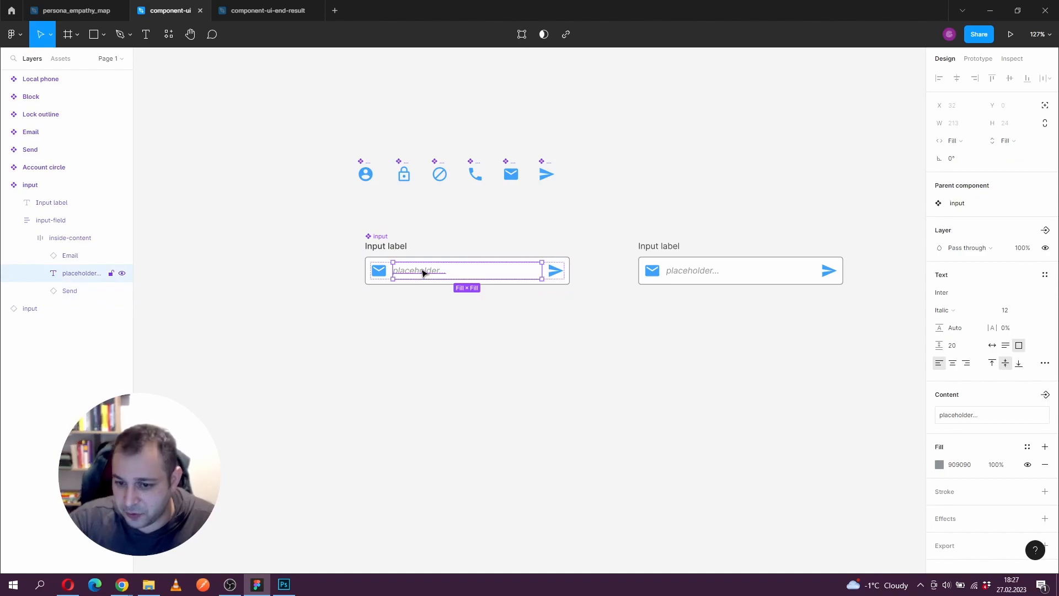
left_click(1045, 230)
left_click(1004, 303)
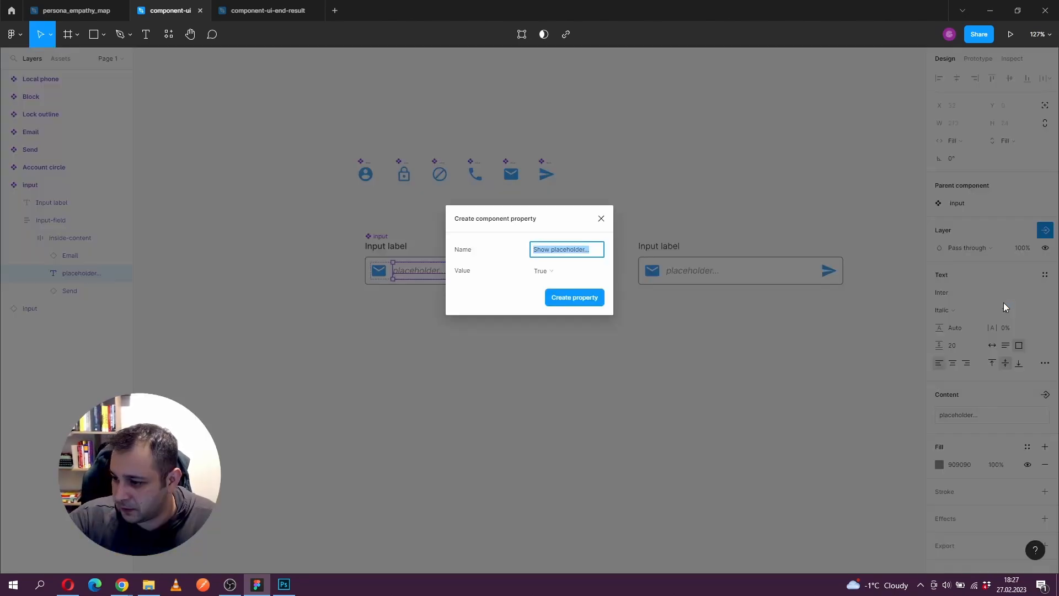
type("sh")
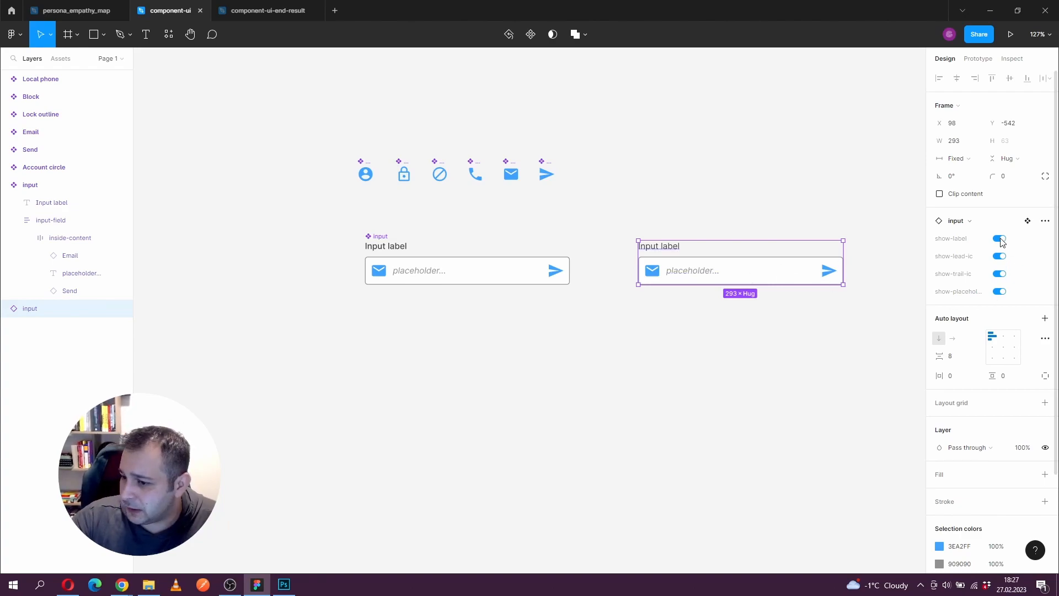
- Test show-label, show-lead-ic, show-trail-ic and show-placeholder on the input instance by switching each one off and on
left_click(1001, 240)
left_click(1001, 240)
left_click(1001, 257)
left_click(1000, 256)
left_click(1000, 275)
left_click(1000, 275)
left_click(1001, 292)
left_click(1000, 292)
- Test hiding the trailing icon and placeholder together on the input instance, restore both and deselect it
left_click(1000, 274)
left_click(1001, 292)
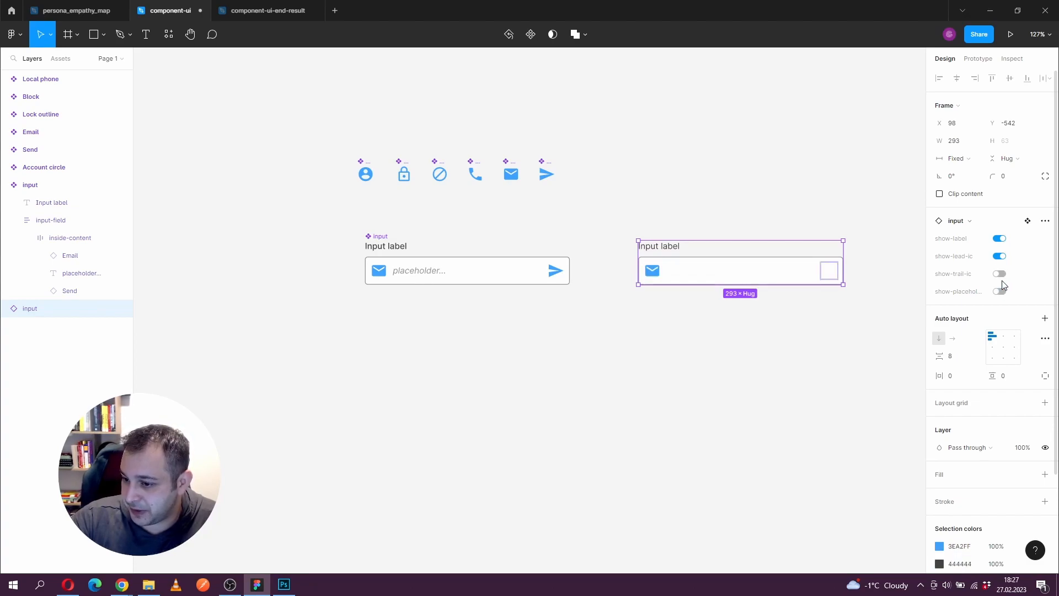
left_click(1000, 291)
left_click(1001, 274)
left_click(821, 336)
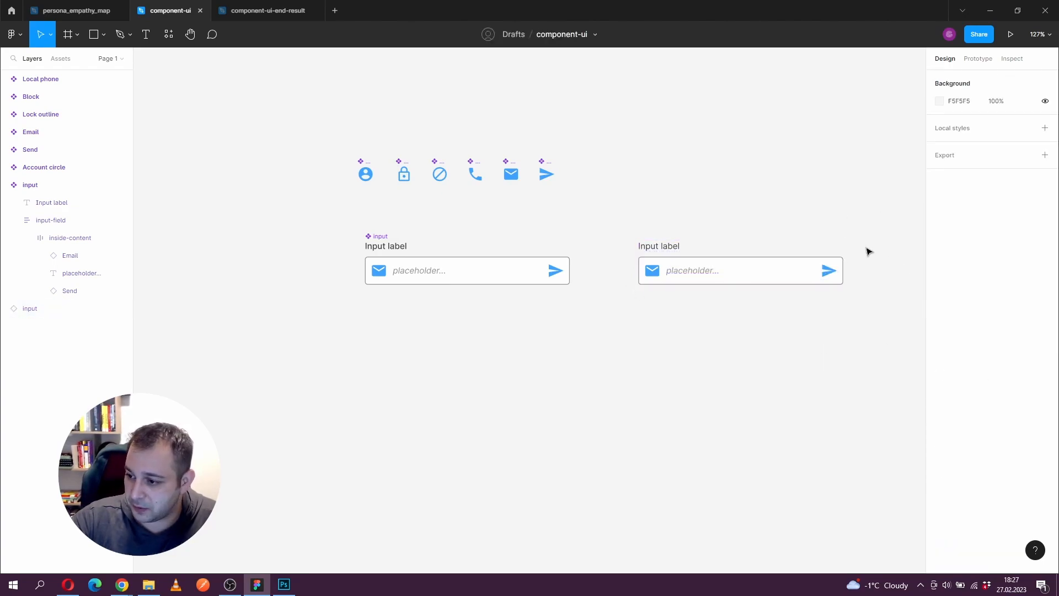
- Try the Bold weight on the Input label text in the main input component
left_click(391, 249)
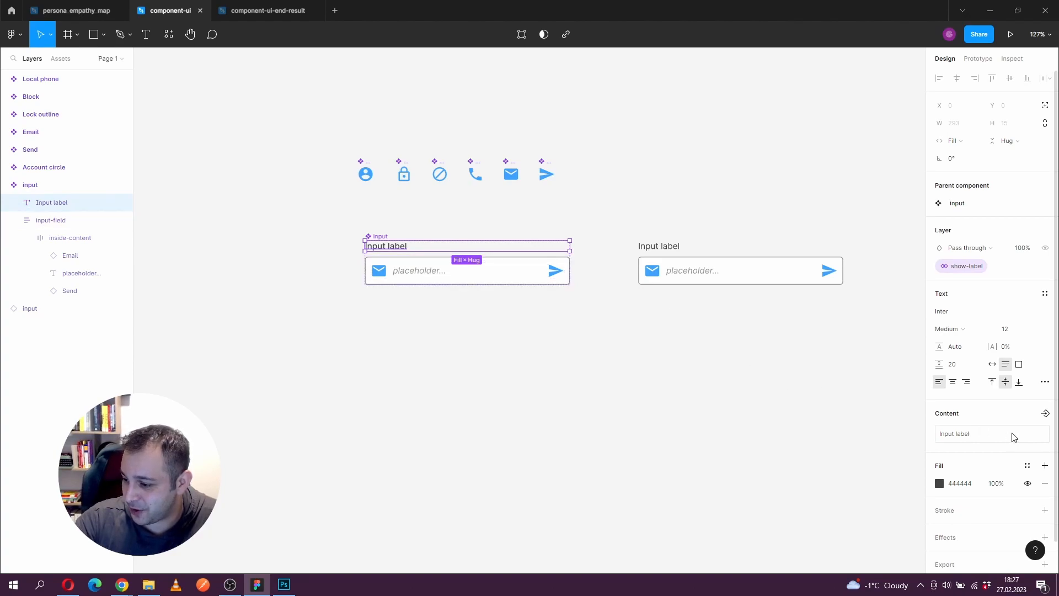
key("ctrl+b")
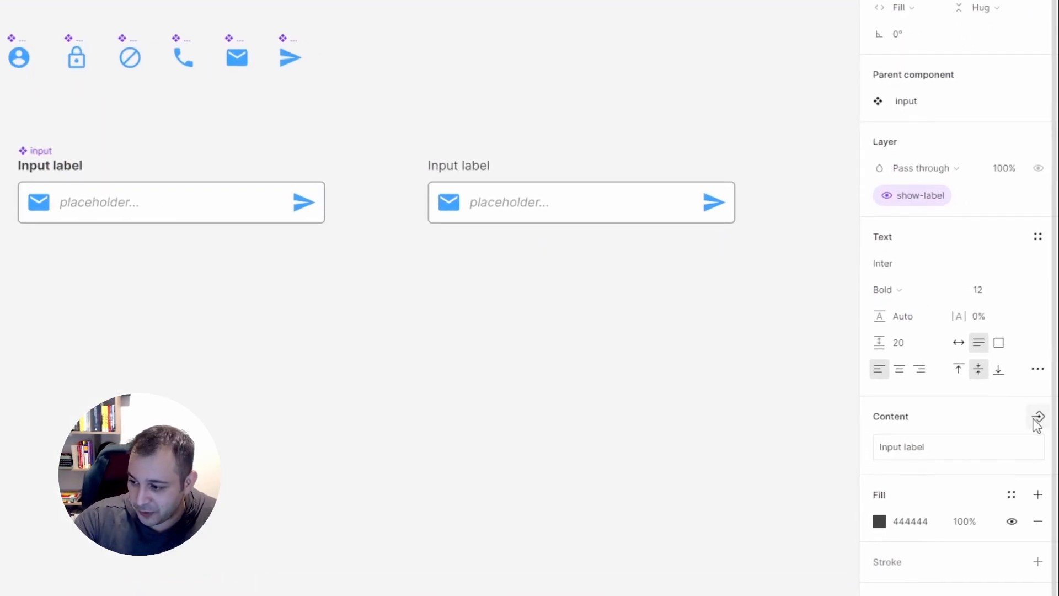
key("ctrl+z")
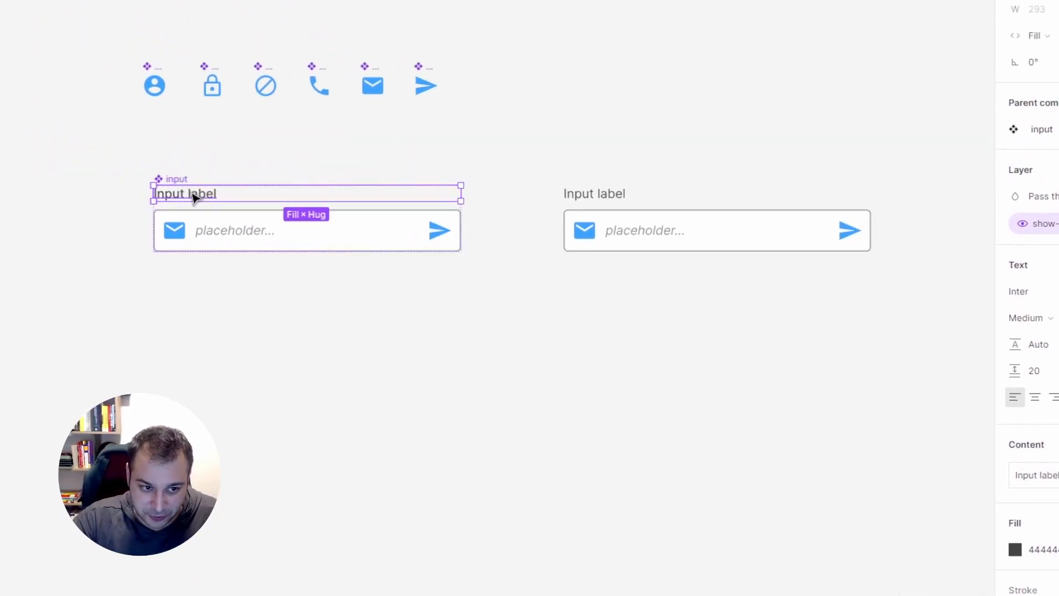
key("ctrl+b")
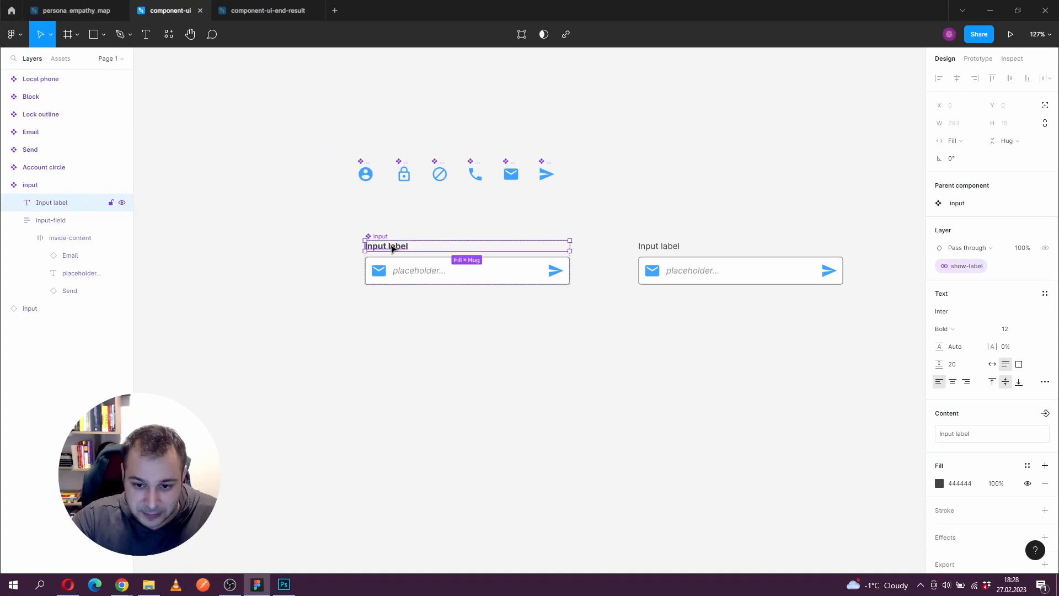
- Set the font weight of the main component's Input label text to Regular
double_click(392, 248)
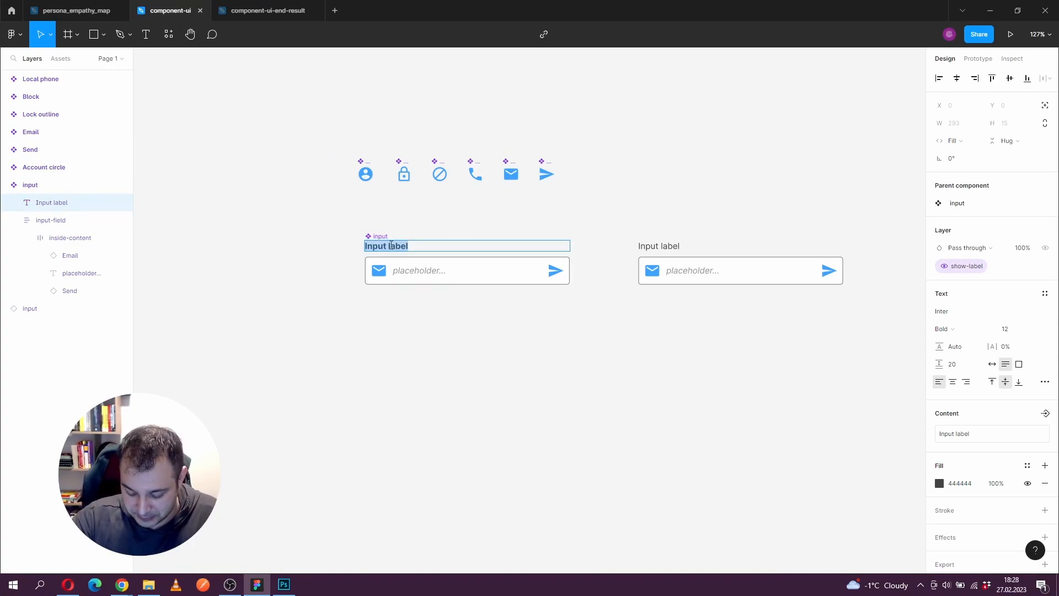
left_click(954, 329)
left_click(964, 289)
key("Escape")
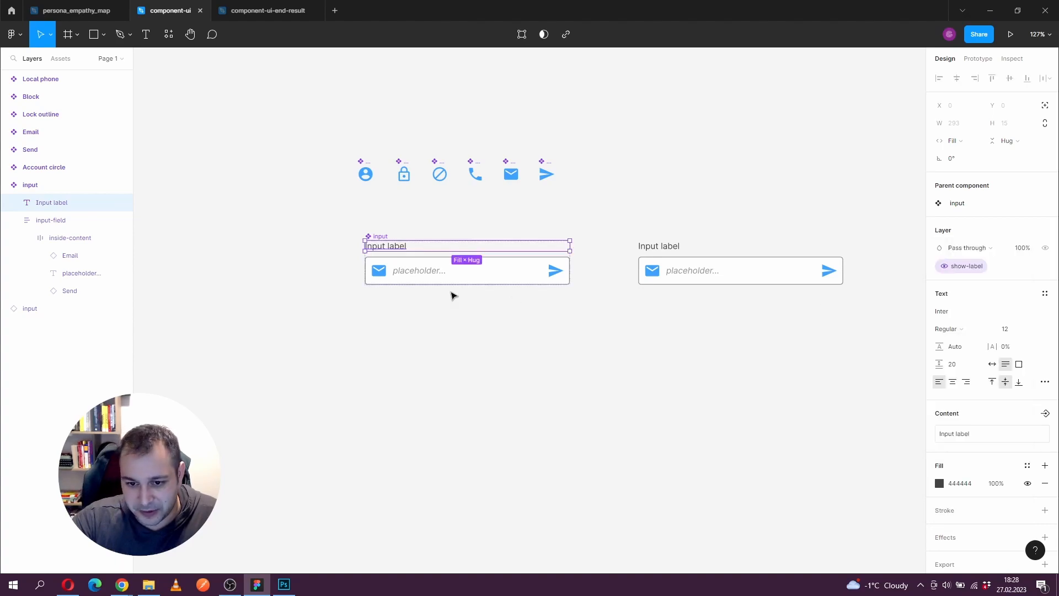
- Create a text property named name-label with value Input label for the label's content in the main input component
left_click(377, 236)
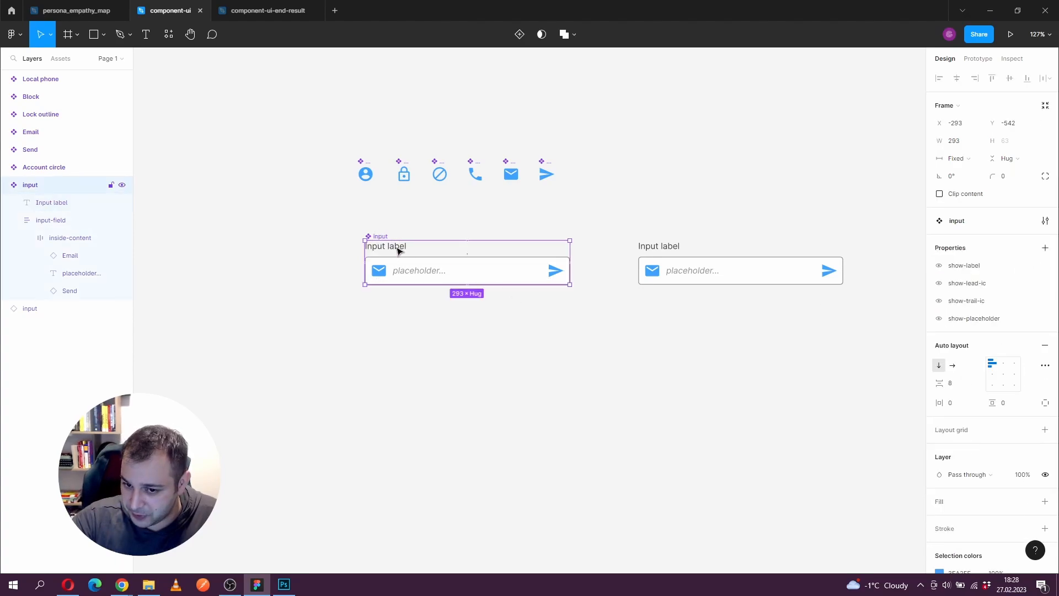
double_click(396, 250)
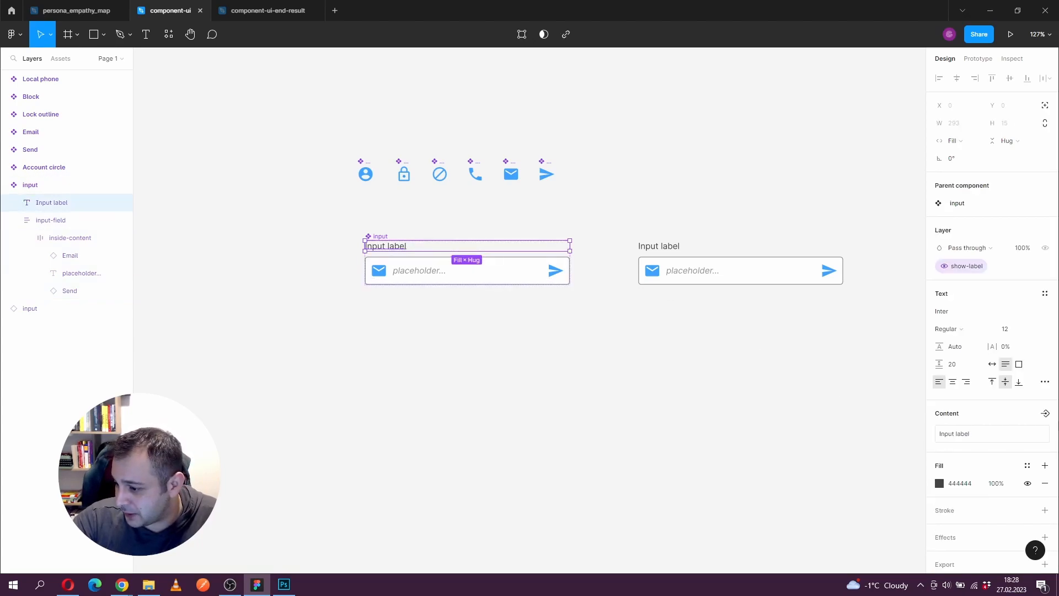
left_click(1043, 418)
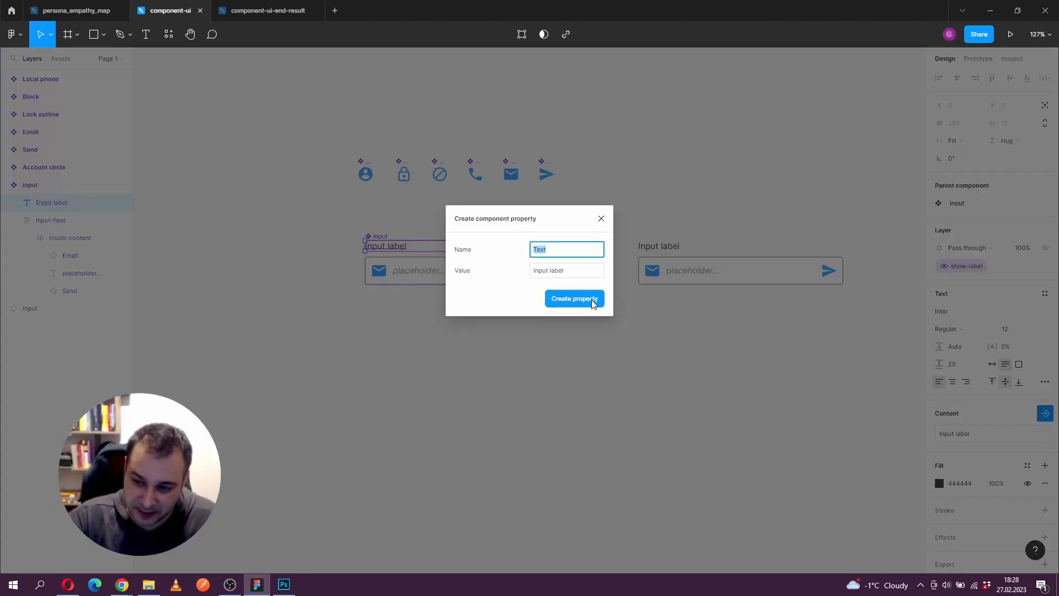
type("name-lab")
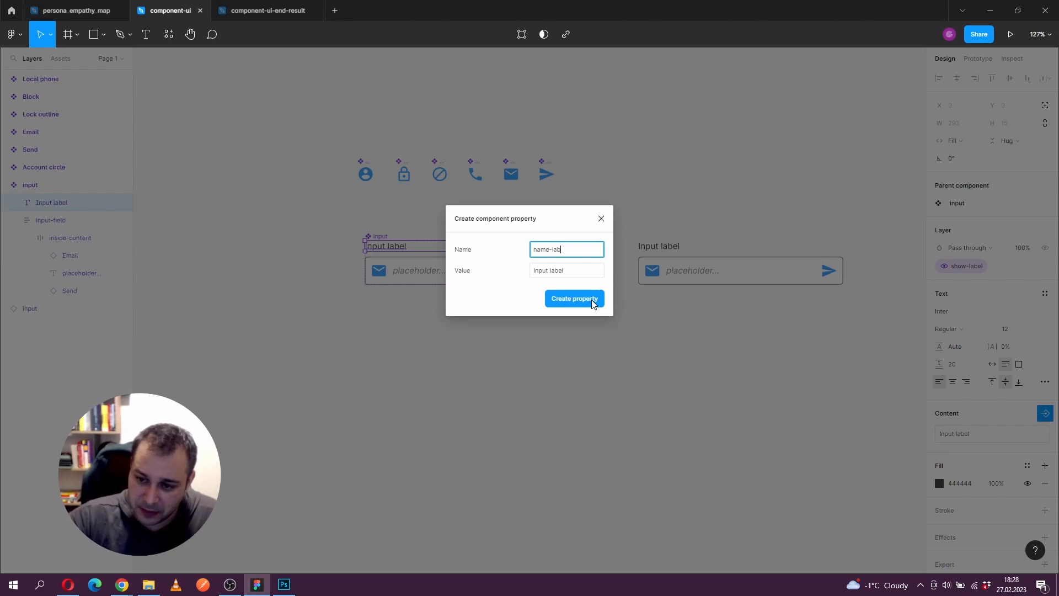
left_click(593, 301)
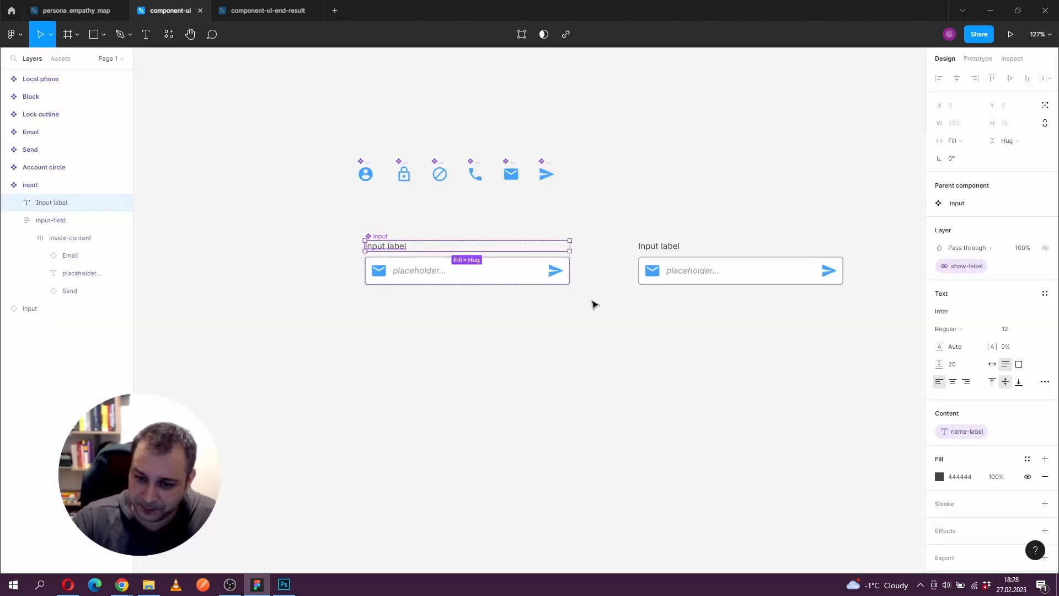
- Create a text property named name-placeholder with value "placeholder..." for the placeholder's content in the main input component
double_click(416, 270)
double_click(413, 271)
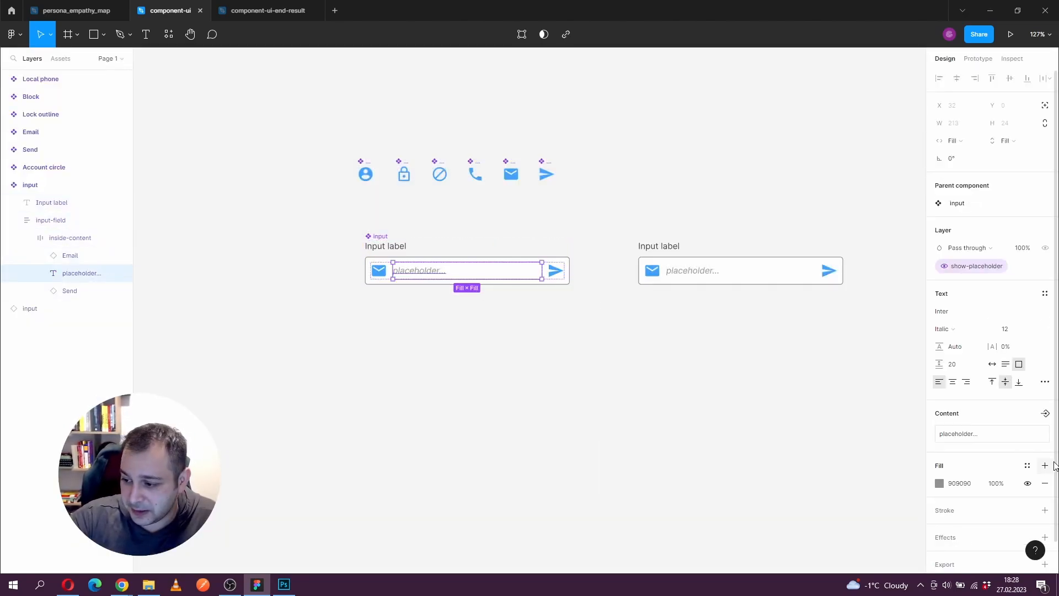
left_click(1045, 414)
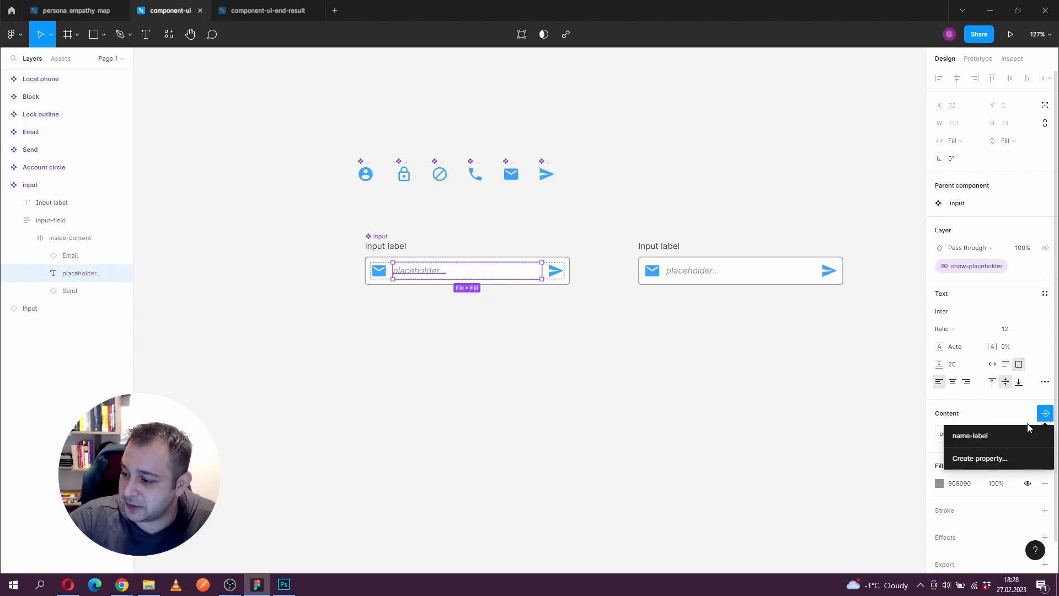
left_click(999, 463)
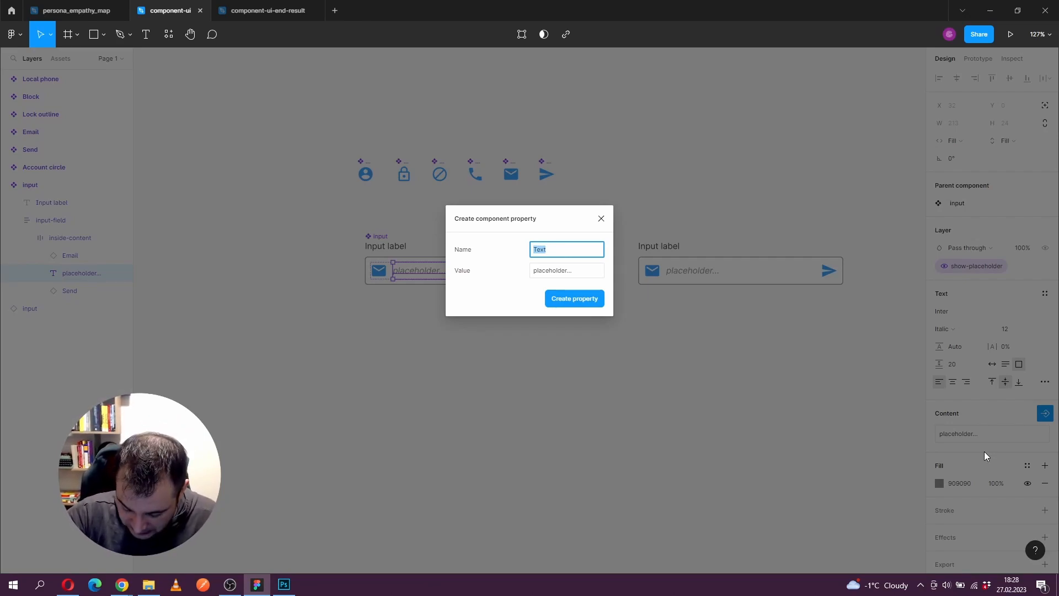
type("name-placeholder")
key("Return")
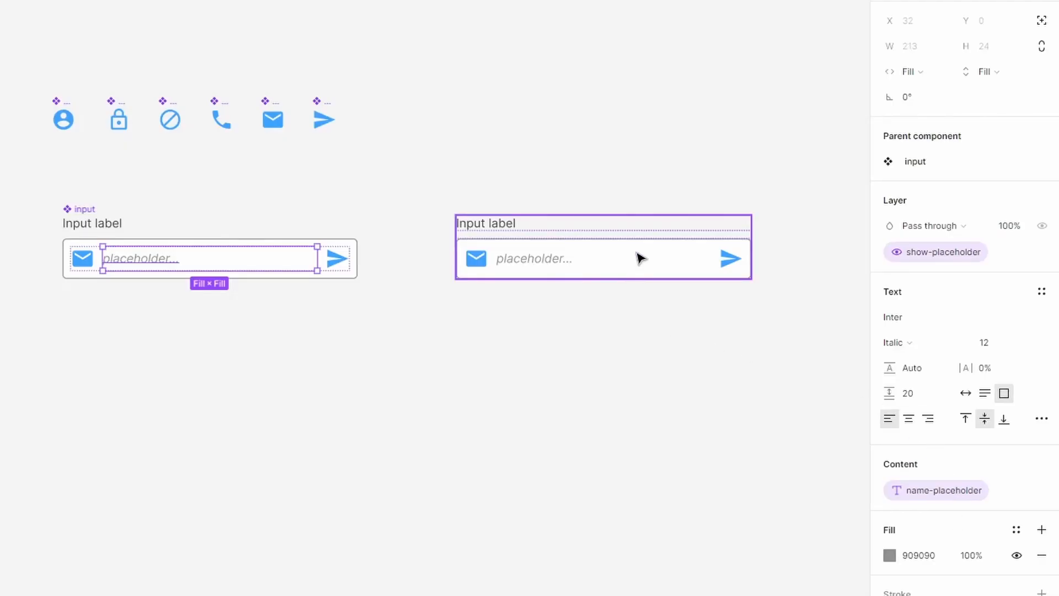
- Set the name-label property of the input instance to "Address:"
left_click(640, 258)
left_click(1014, 318)
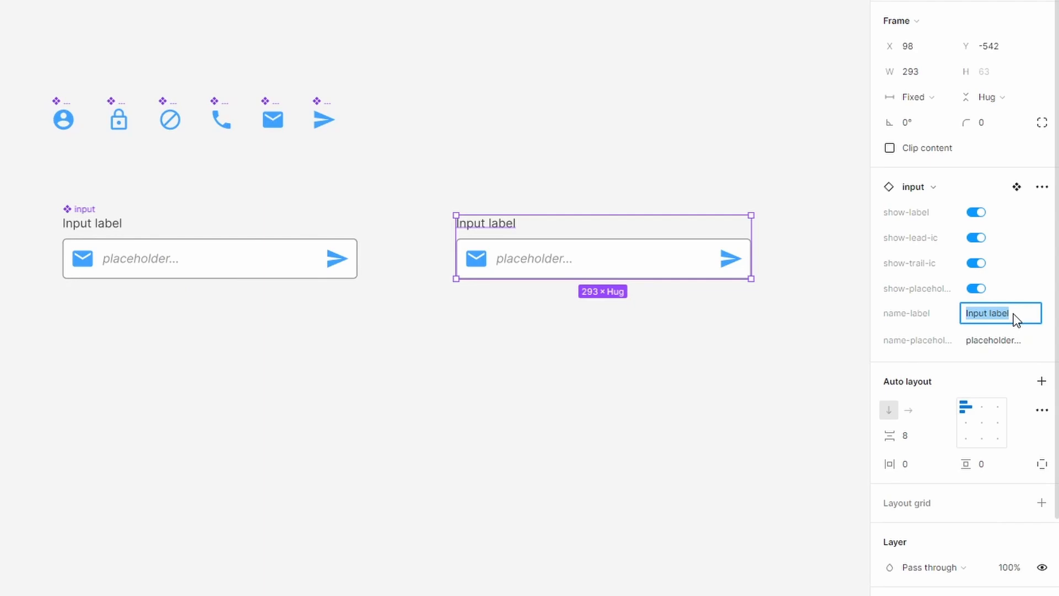
left_click(1008, 342)
left_click(1009, 320)
left_click(1005, 335)
left_click(1003, 313)
type("Address")
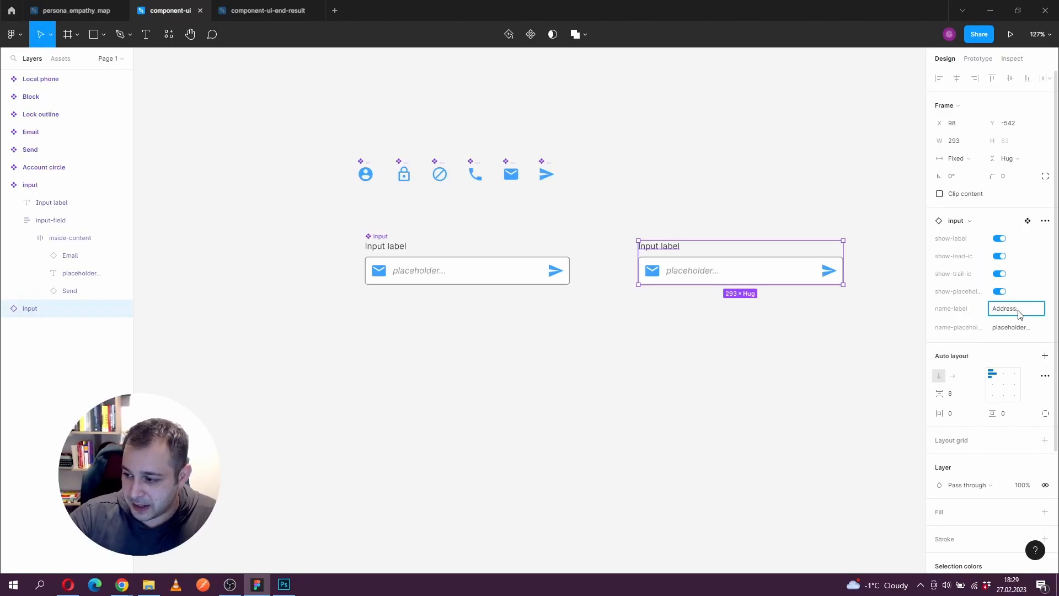
type(":")
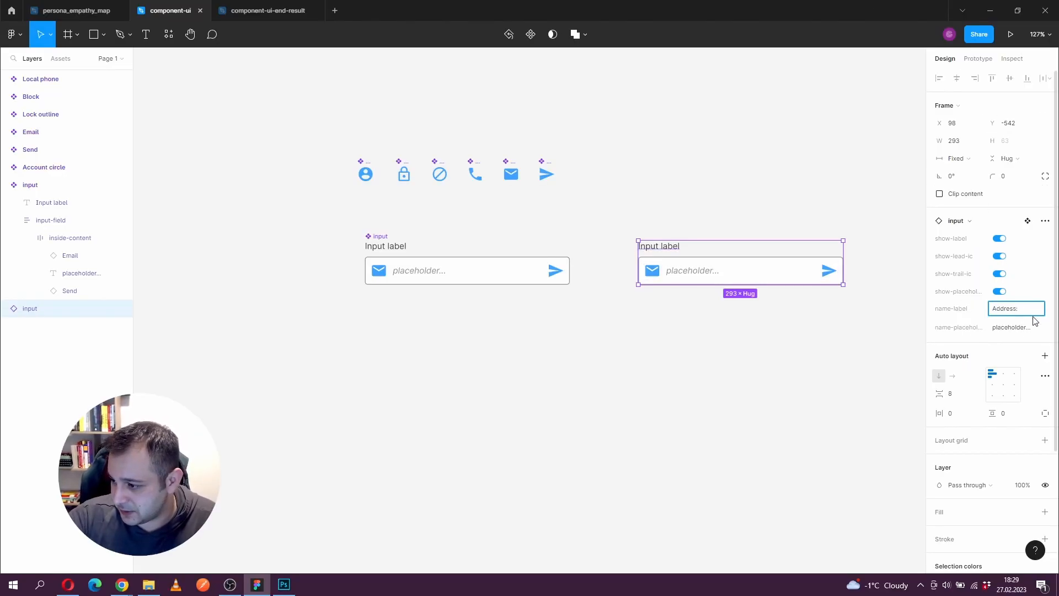
- Set the name-placeholder property of the input instance to "enter email..." and deselect the instance
left_click(1023, 331)
type("enter")
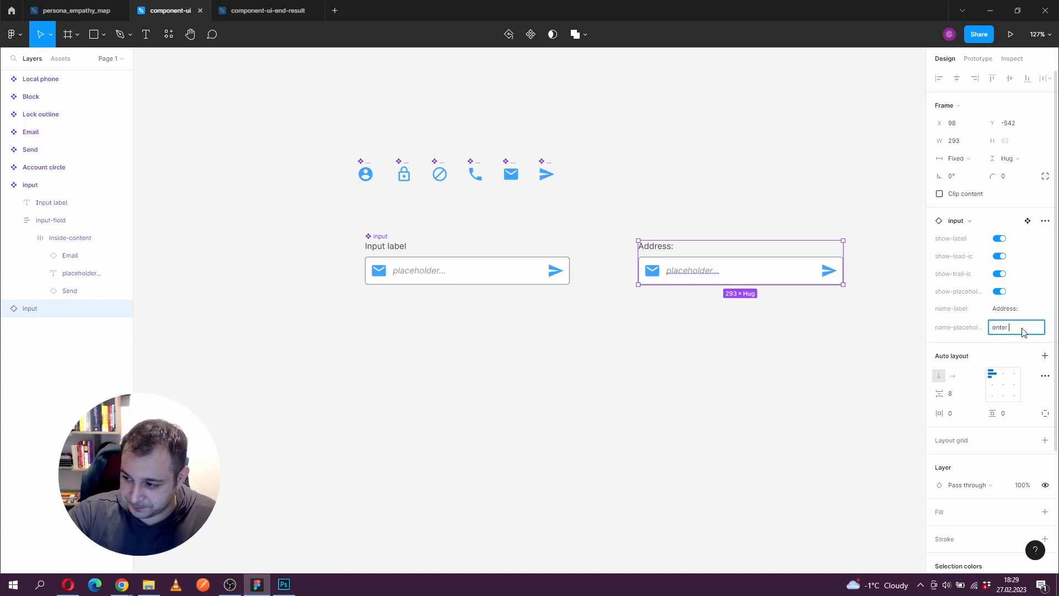
type(" email...")
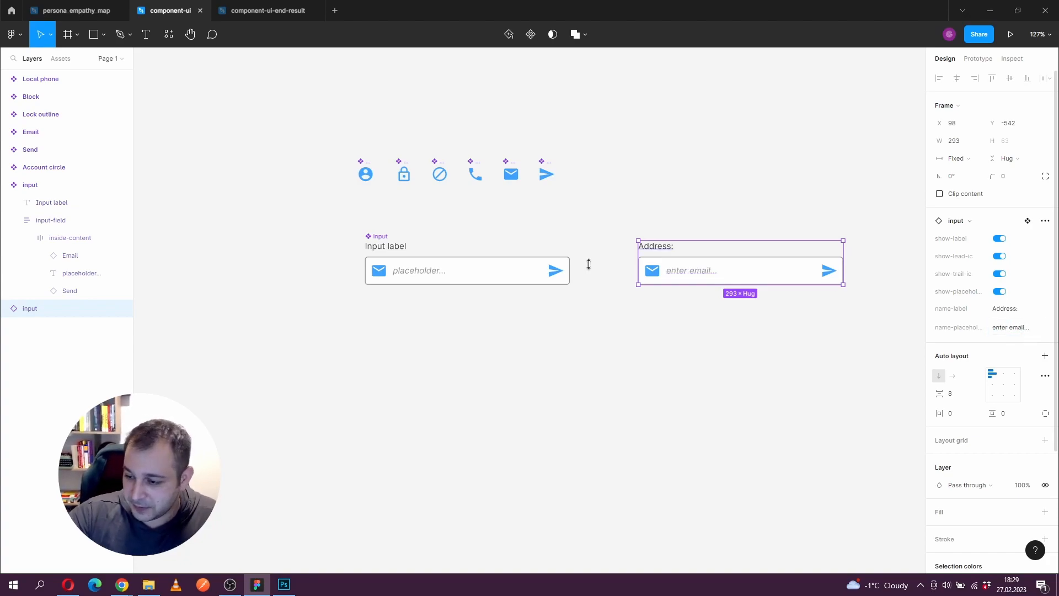
left_click(815, 362)
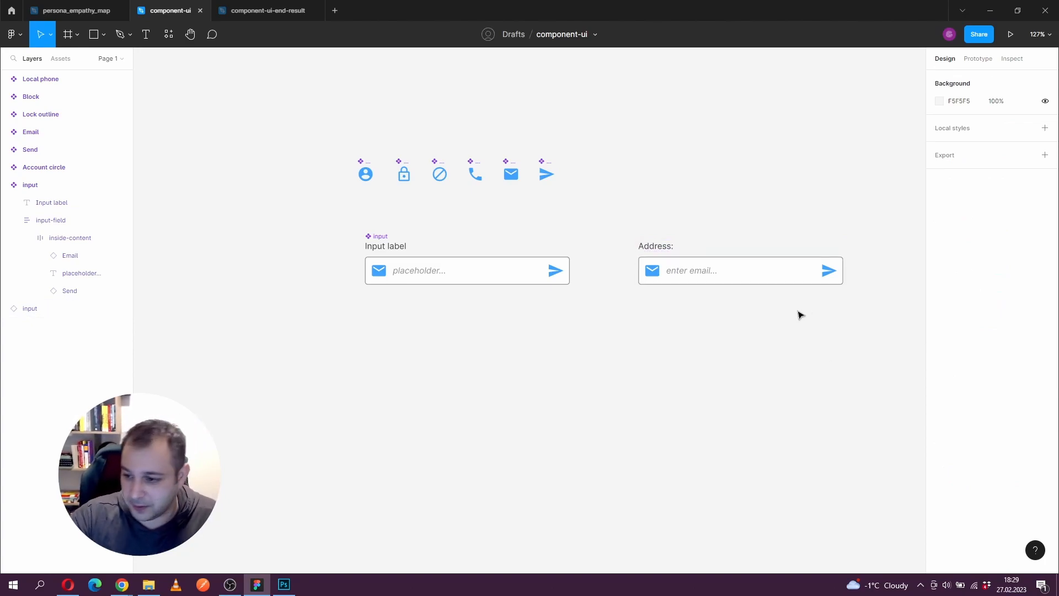
- Swap the leading Email icon inside the input instance for the Local phone icon
scroll(767, 303, "right", 2)
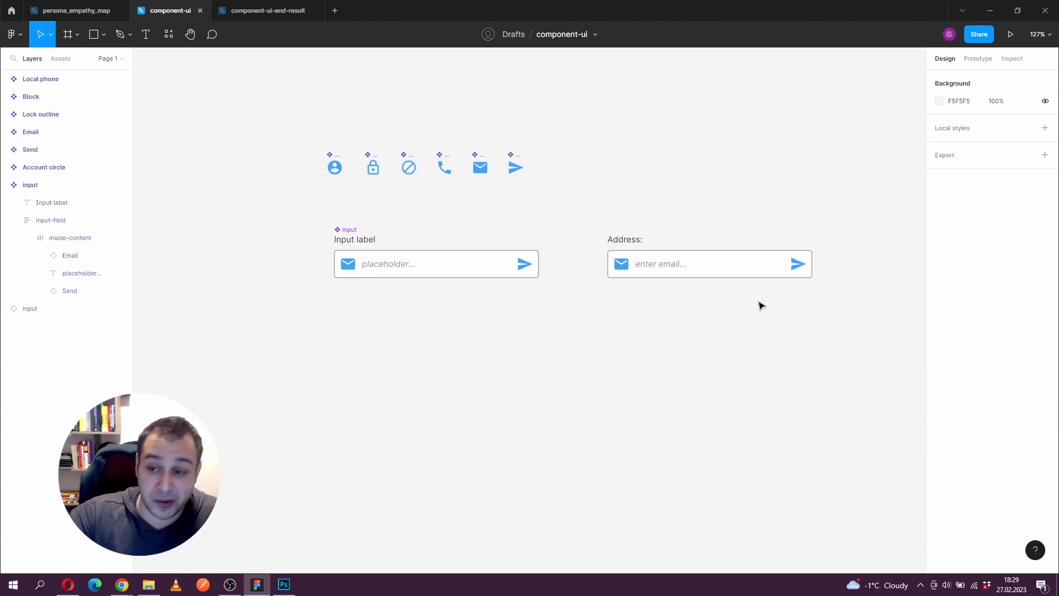
left_click(702, 237)
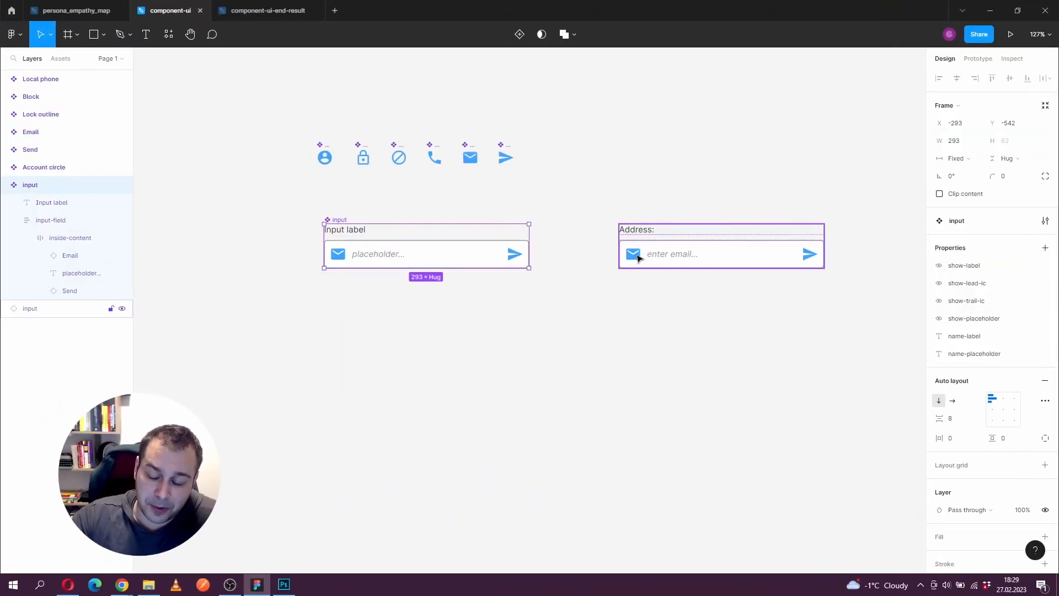
double_click(637, 259)
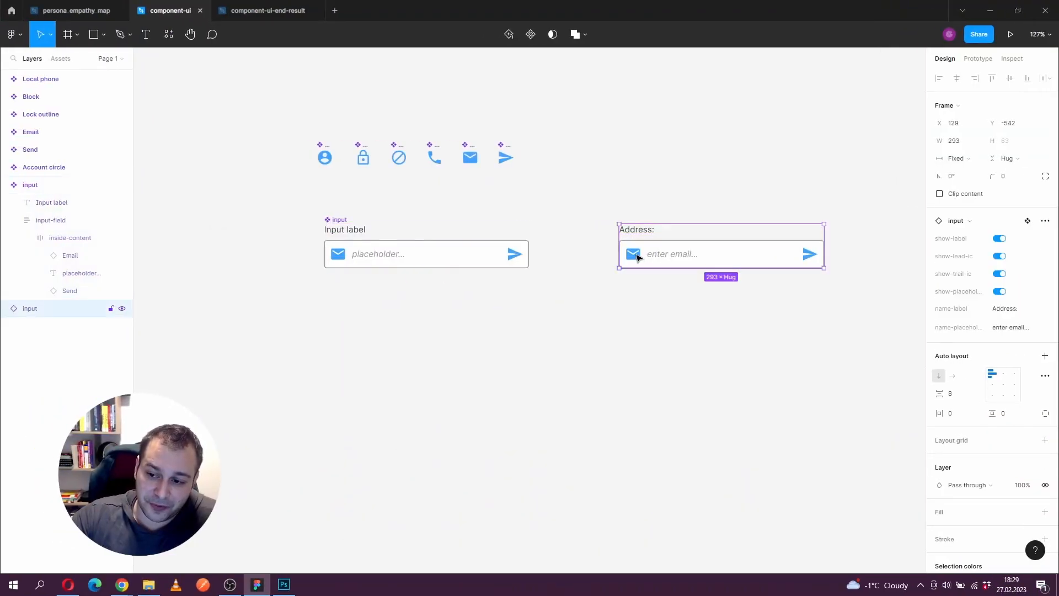
double_click(637, 259)
double_click(637, 260)
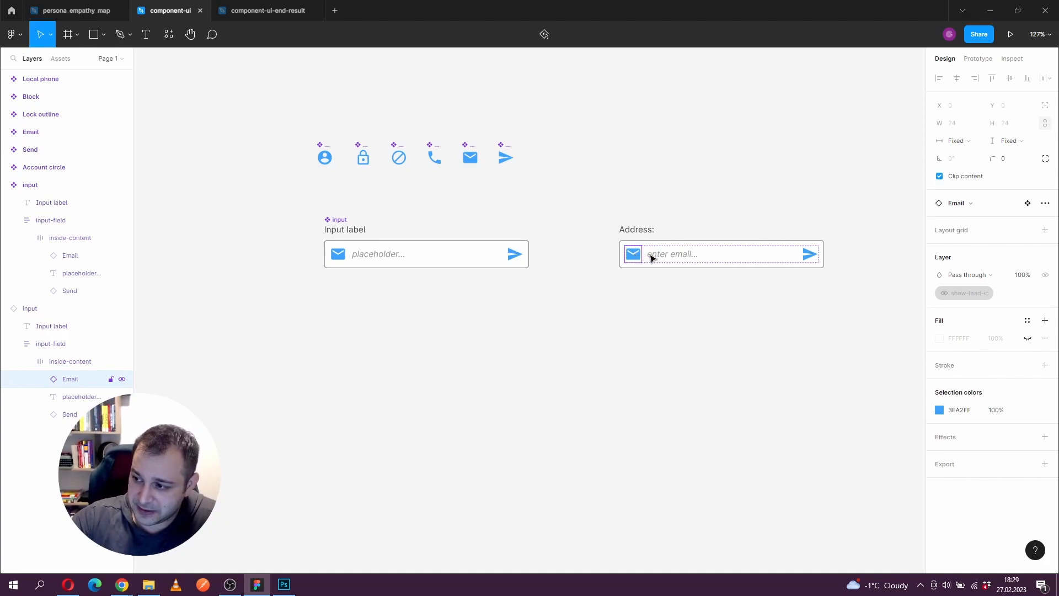
left_click(972, 205)
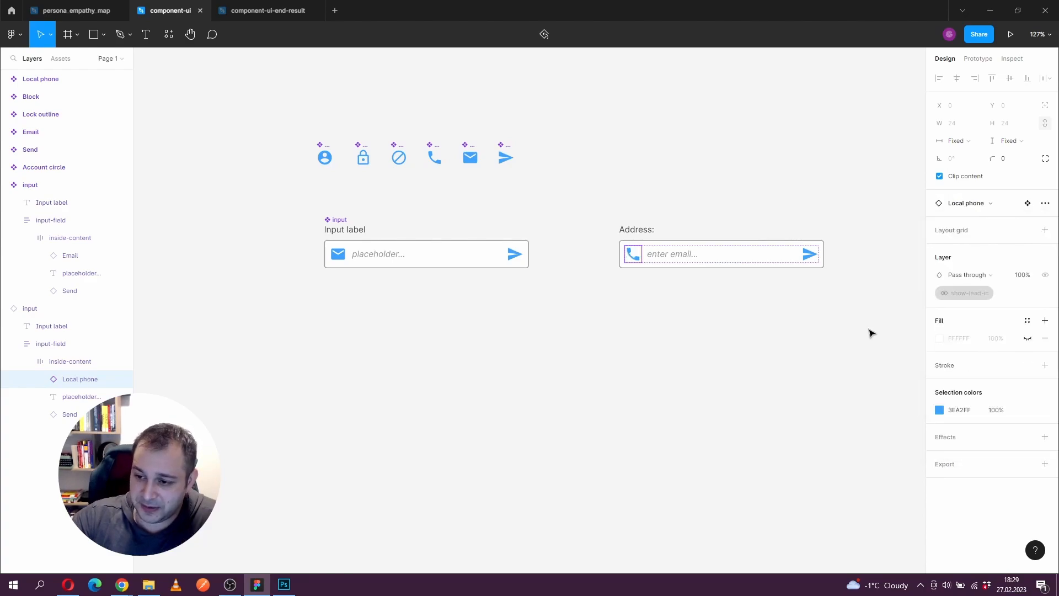
- Swap the leading icon of the input instance for Account circle, change it back to Email, and deselect the instance
left_click(973, 204)
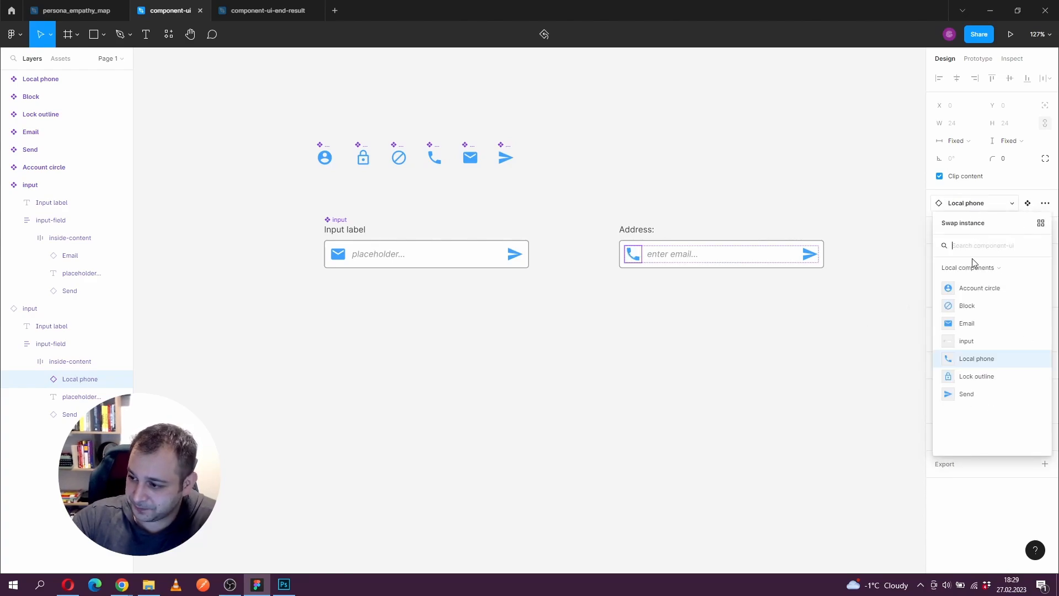
left_click(977, 289)
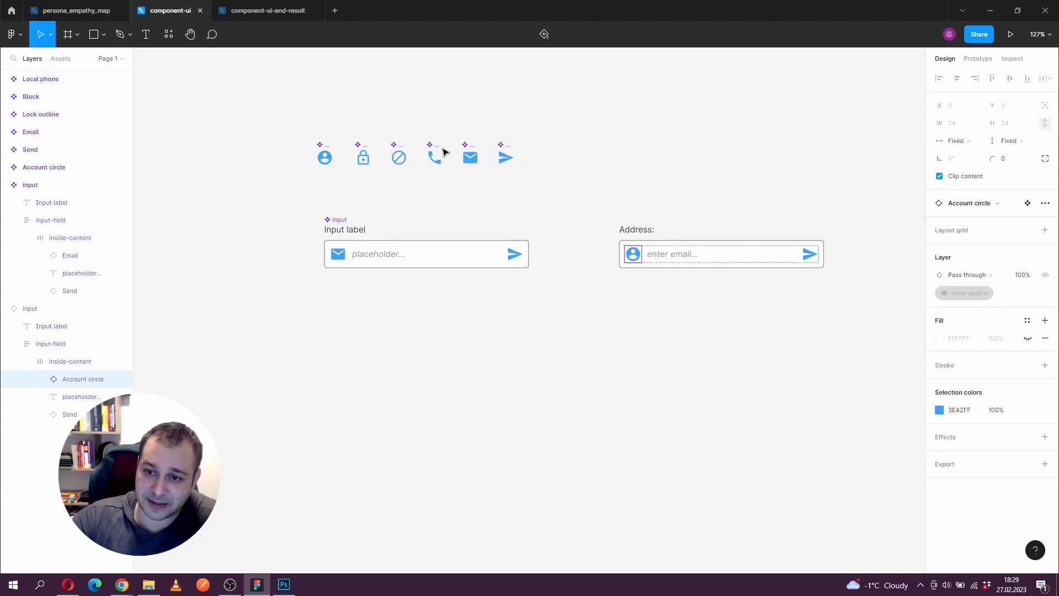
left_click(998, 210)
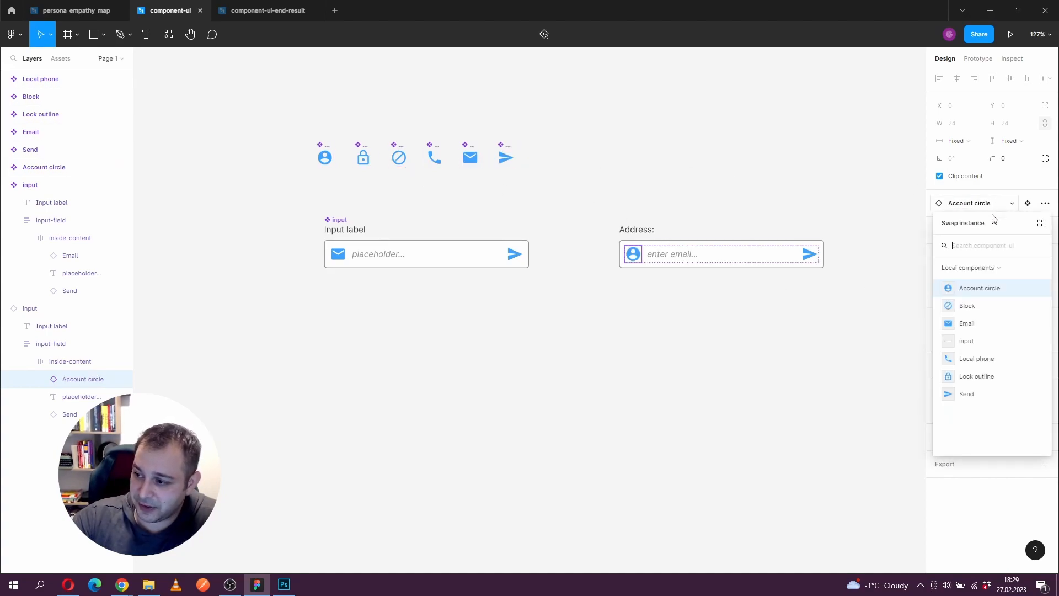
left_click(982, 328)
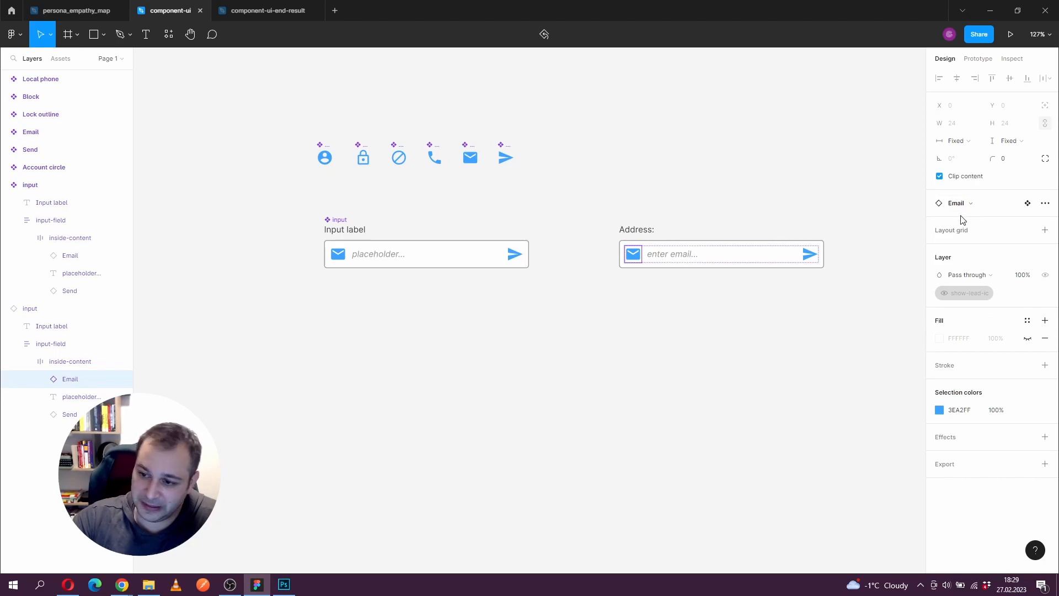
left_click(842, 295)
mouse_move(655, 287)
left_mouse_down()
mouse_move(681, 305)
mouse_move(663, 298)
left_mouse_up()
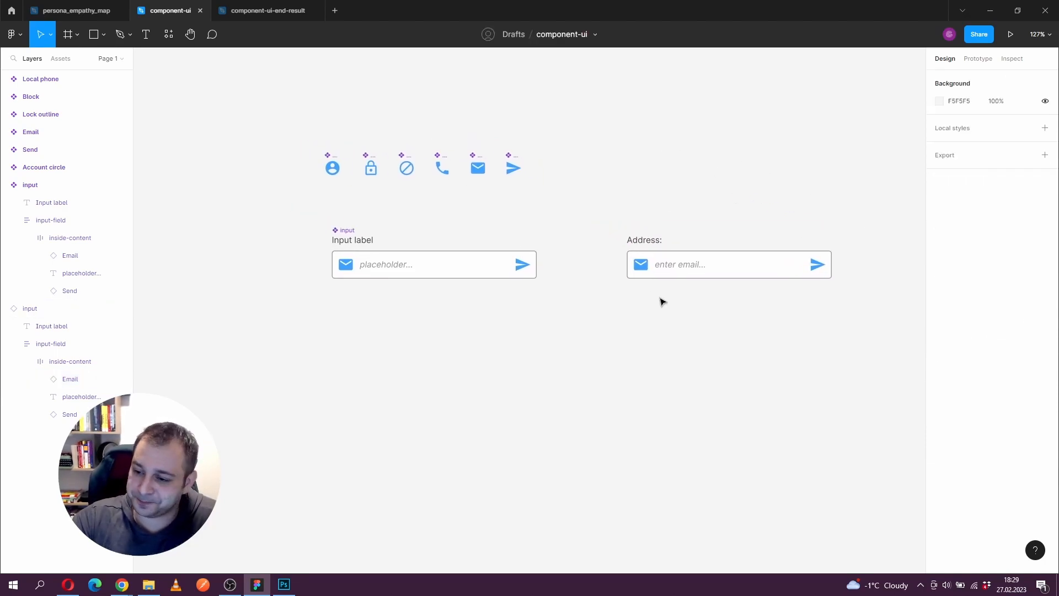
- Add a variant property to the main input component
left_click(347, 231)
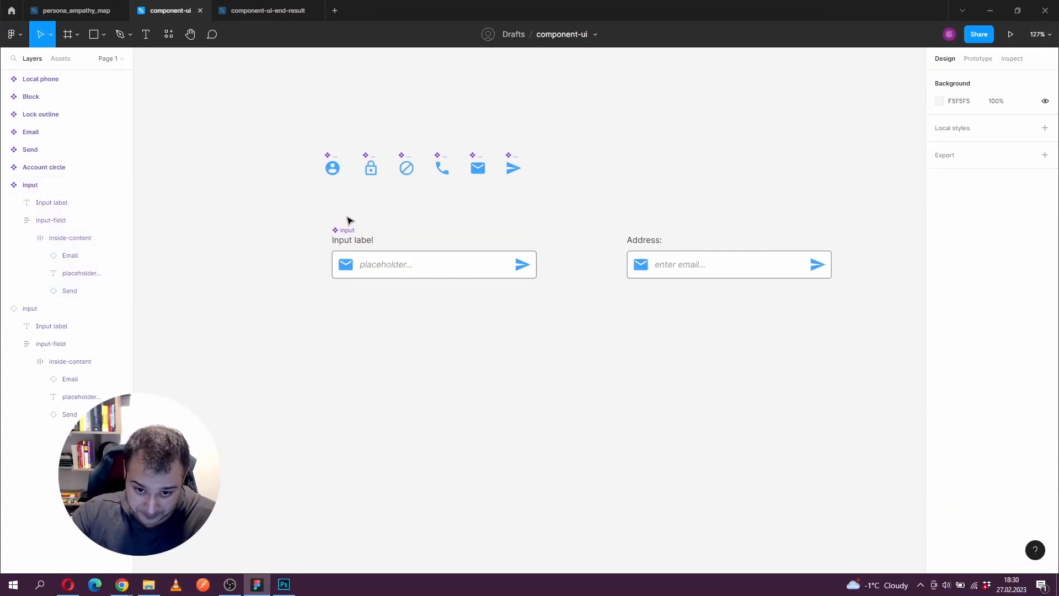
left_click(347, 230)
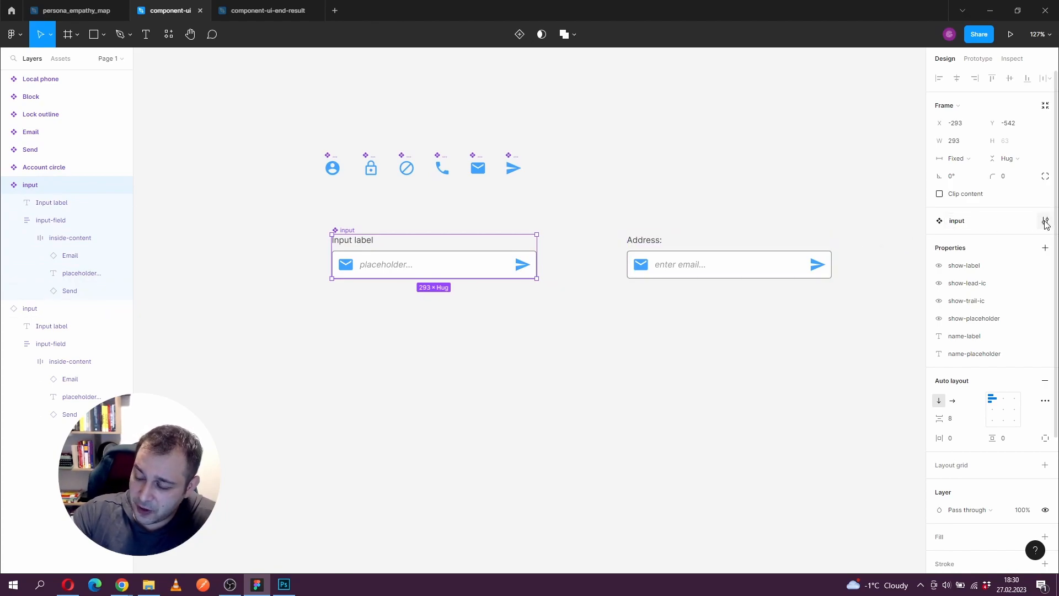
left_click(1045, 248)
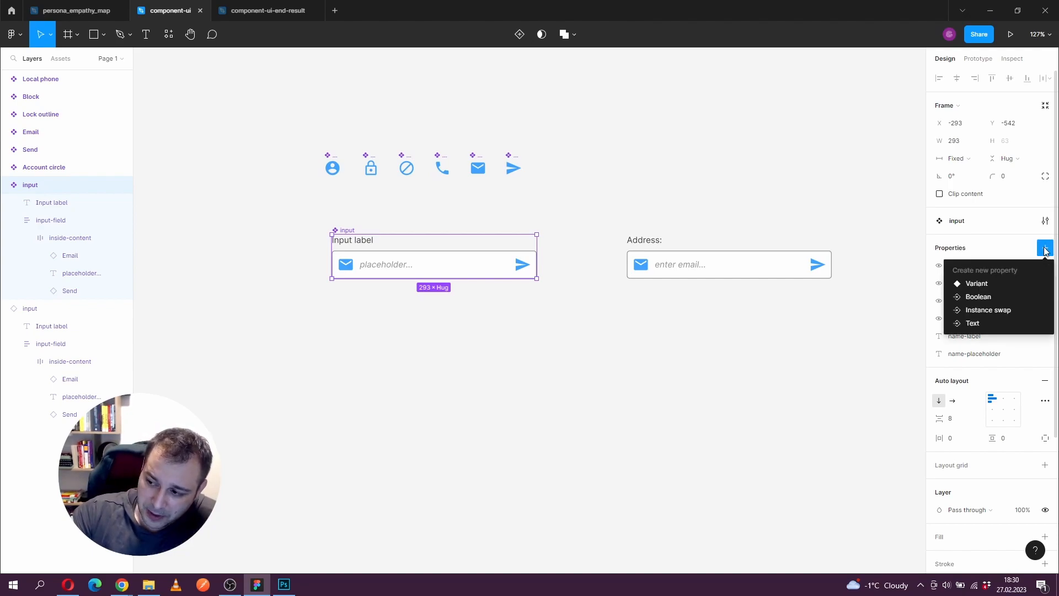
left_click(976, 284)
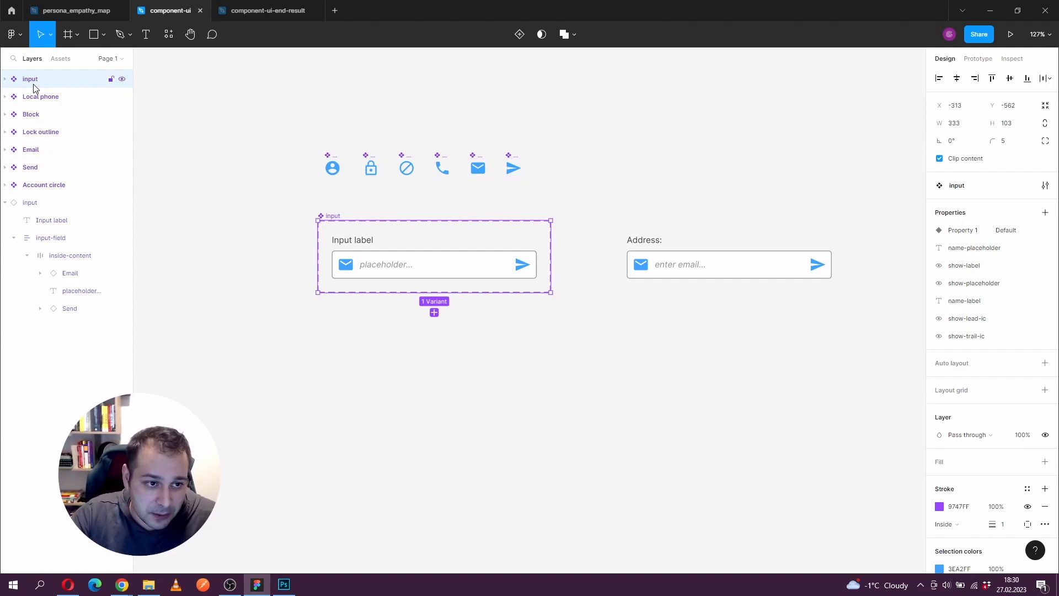
- Examine how the Default variant is named inside the input component set and which variant options the input instance offers
left_click(5, 80)
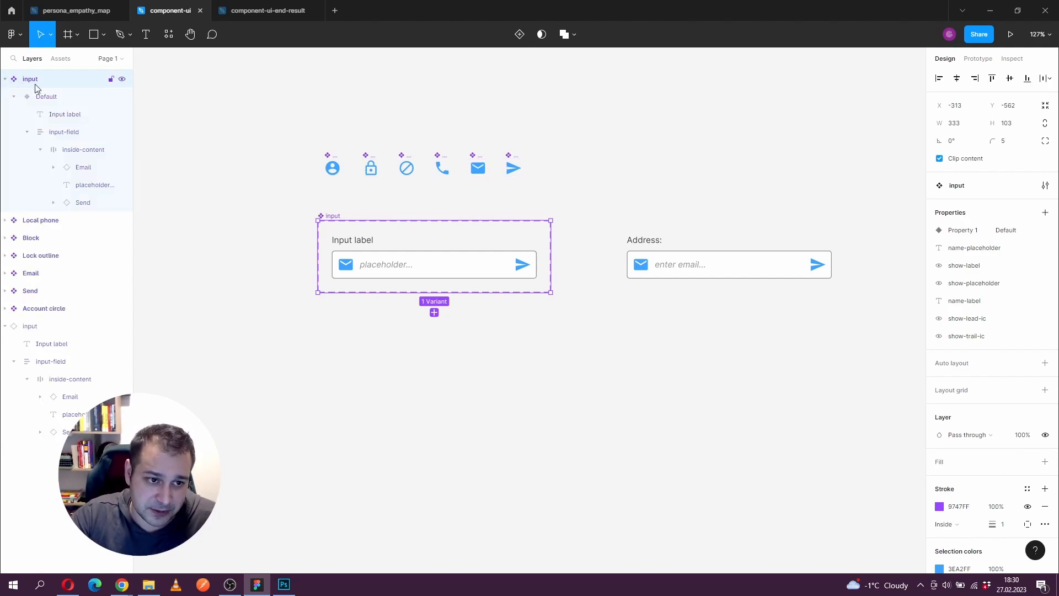
left_click(26, 133)
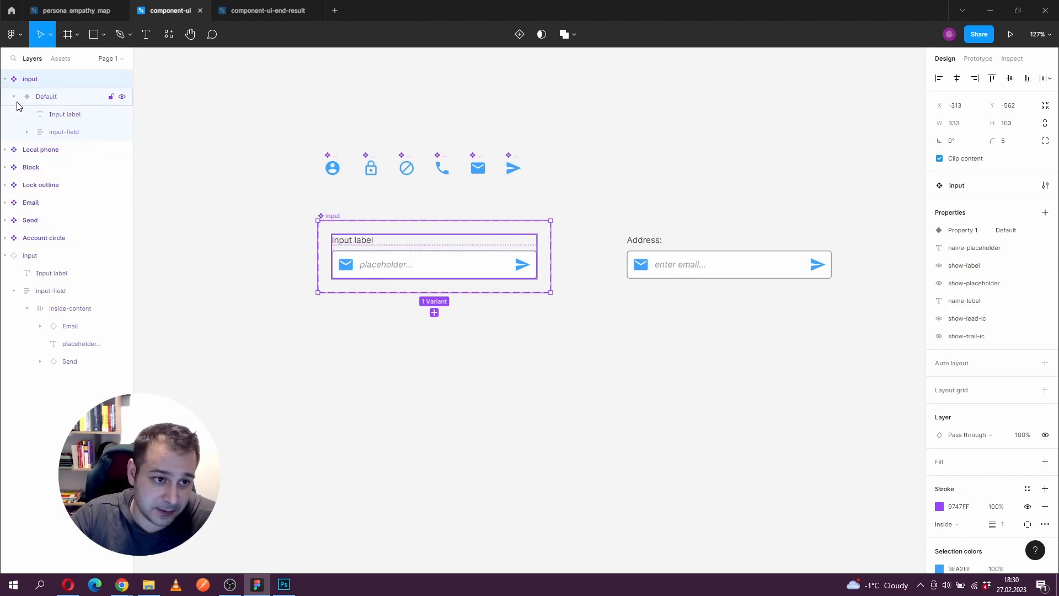
double_click(50, 102)
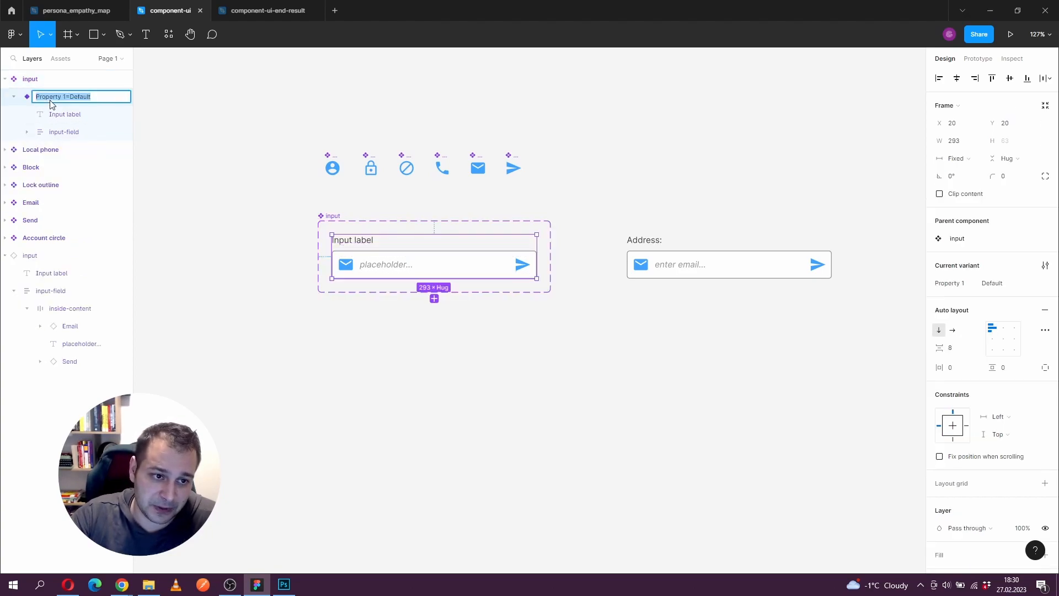
left_click(69, 99)
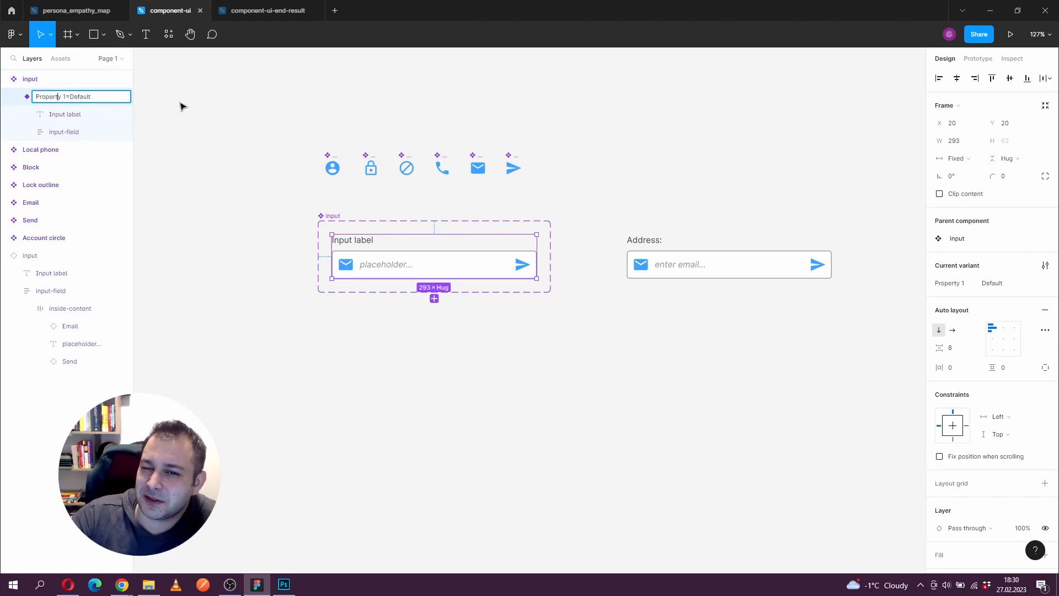
left_click(180, 106)
left_click(57, 97)
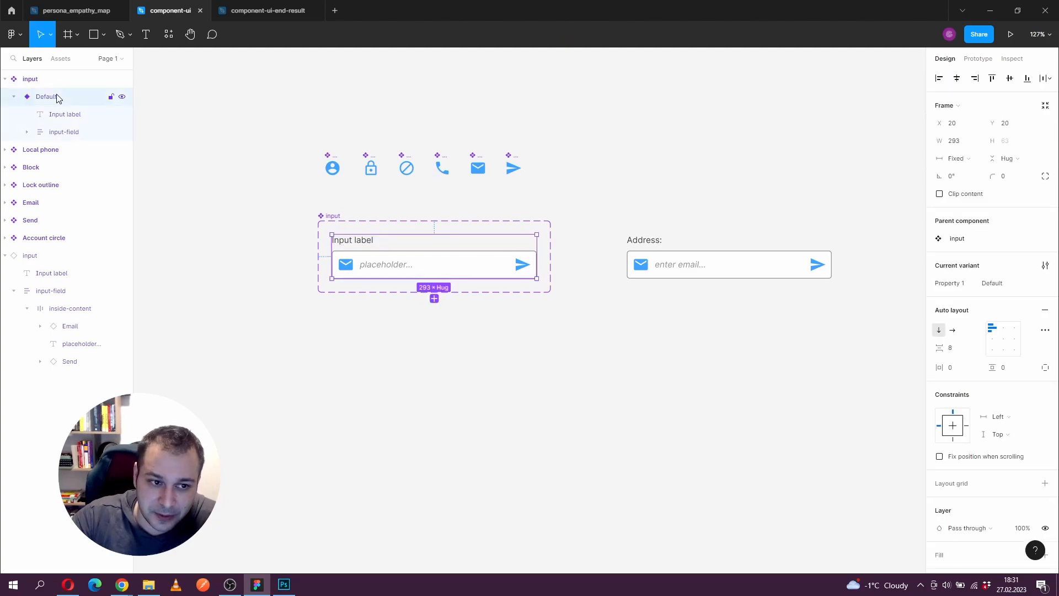
left_click(309, 209)
left_click(333, 216)
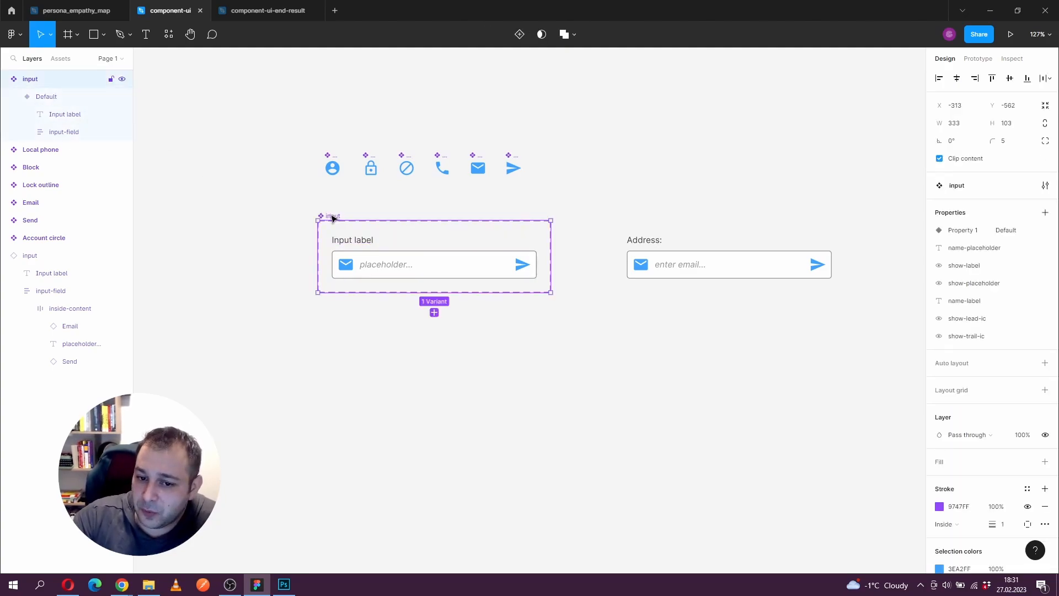
left_click(664, 260)
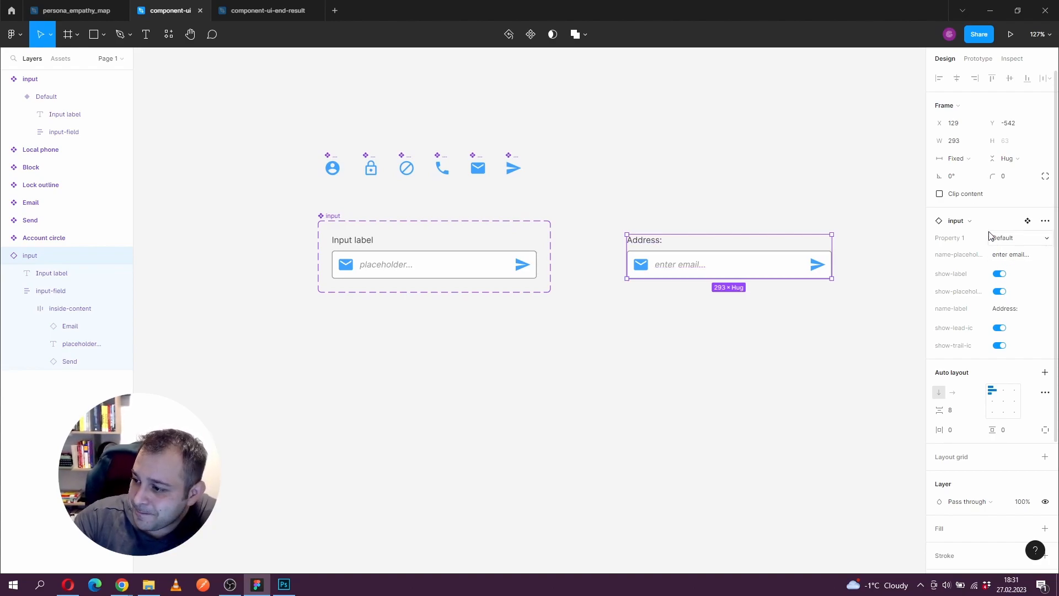
left_click(1017, 239)
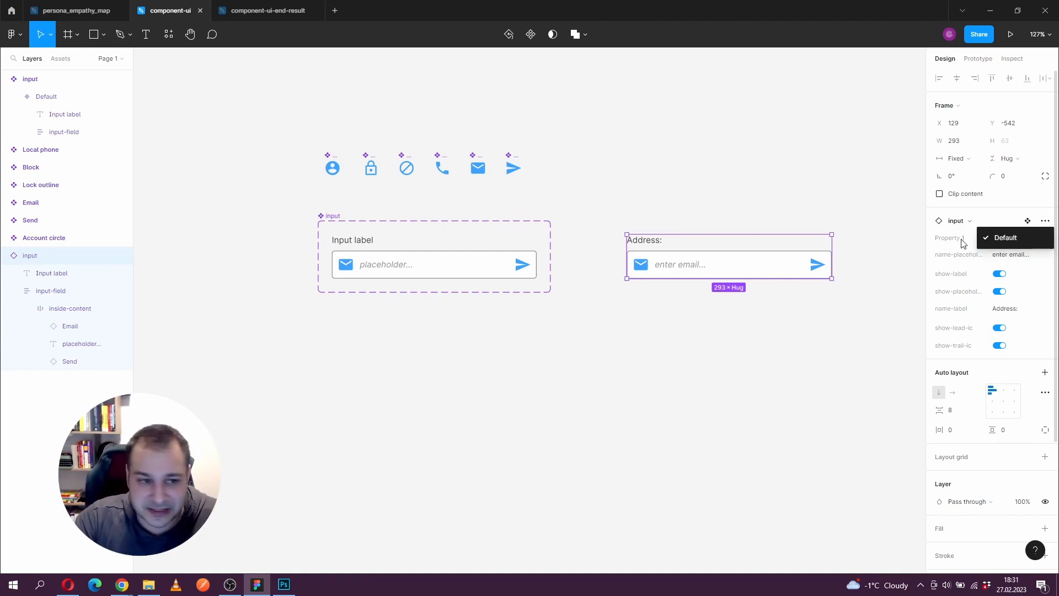
- Rename the component set's Default variant layer as State=Static
double_click(45, 99)
double_click(47, 99)
left_click(67, 99)
key("BackSpace")
key("BackSpace")
key("BackSpace")
key("BackSpace")
key("BackSpace")
key("BackSpace")
key("BackSpace")
key("BackSpace")
key("BackSpace")
key("BackSpace")
type("State=")
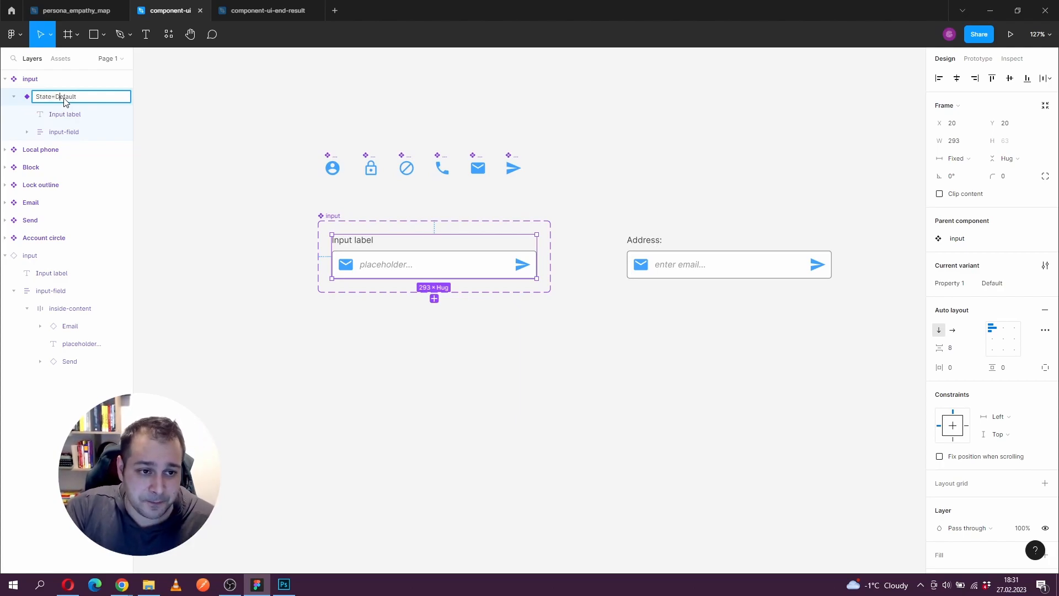
type("St")
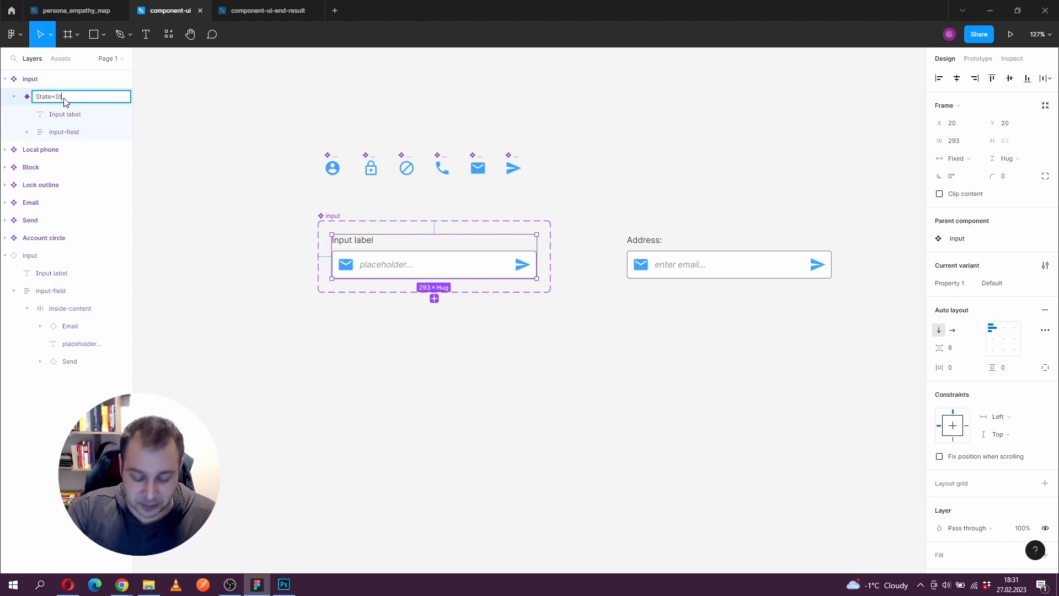
key("Return")
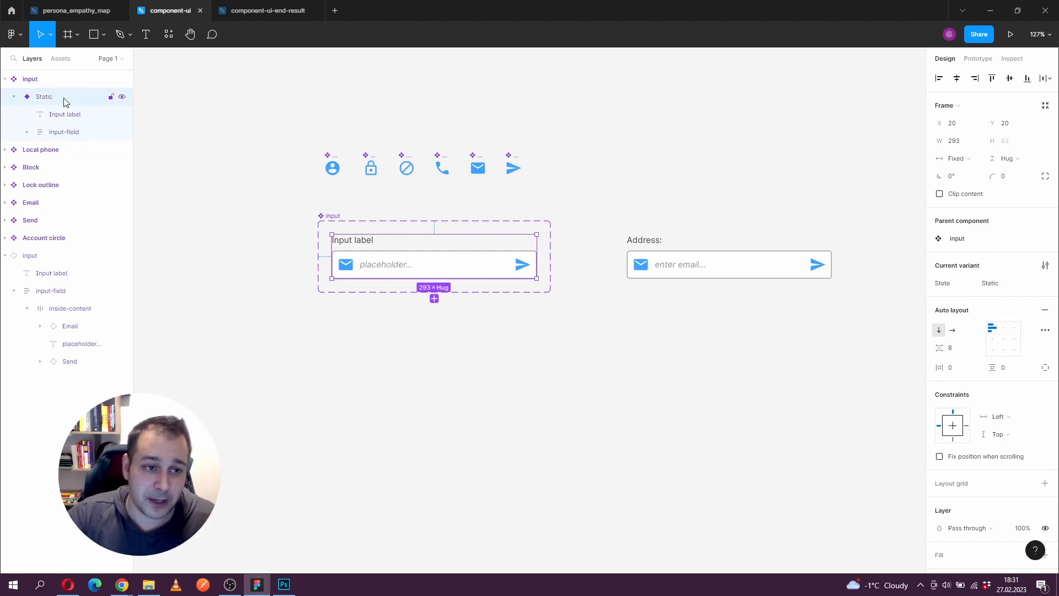
- Add a second variant to the input component set and rename its layer as State=Hover
left_click(333, 218)
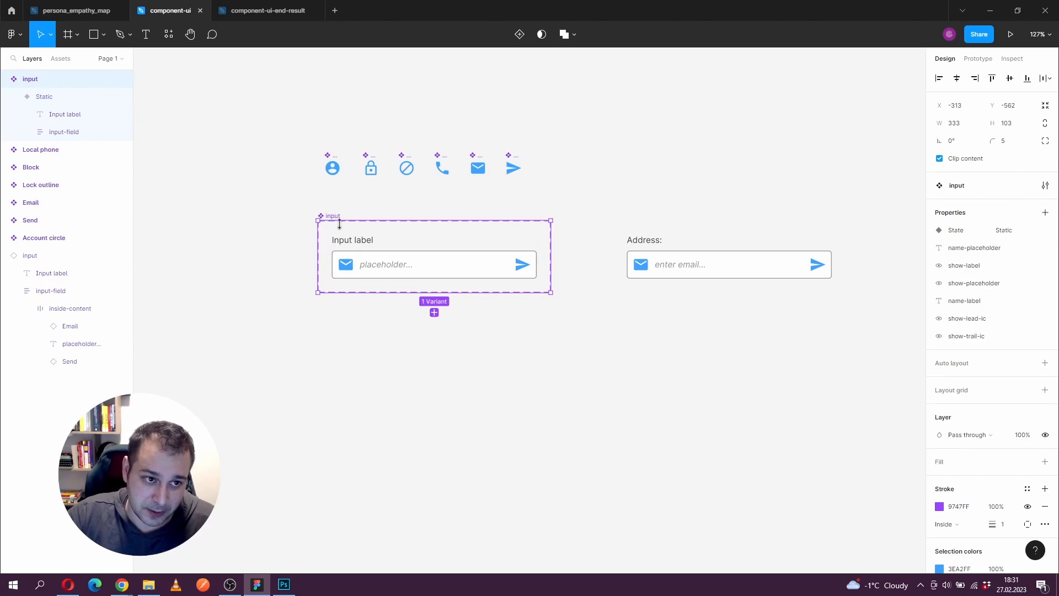
left_click(434, 312)
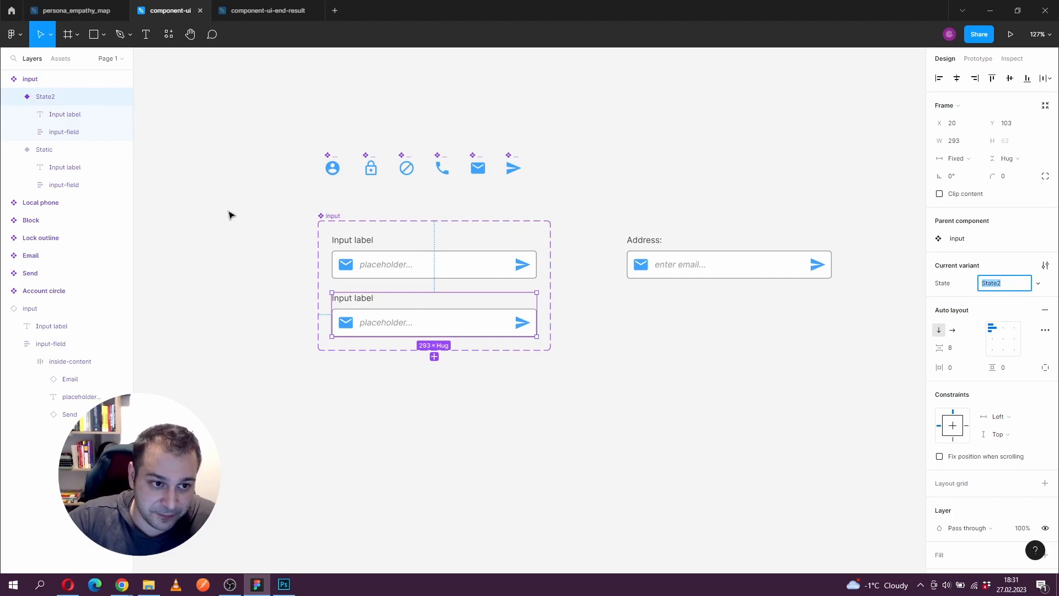
double_click(53, 97)
left_click(52, 99)
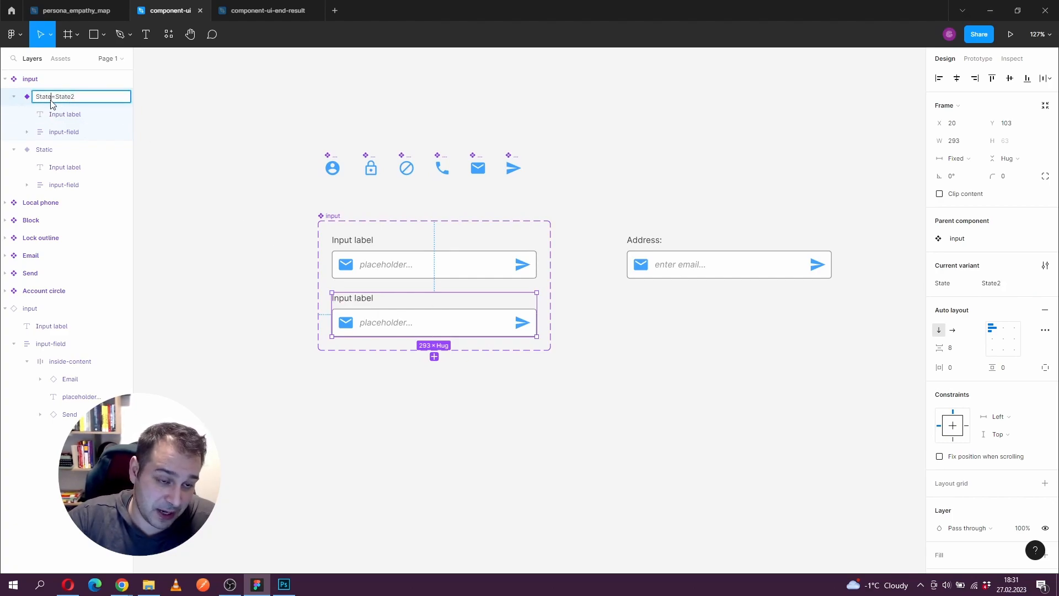
left_click_drag(56, 99, 87, 101)
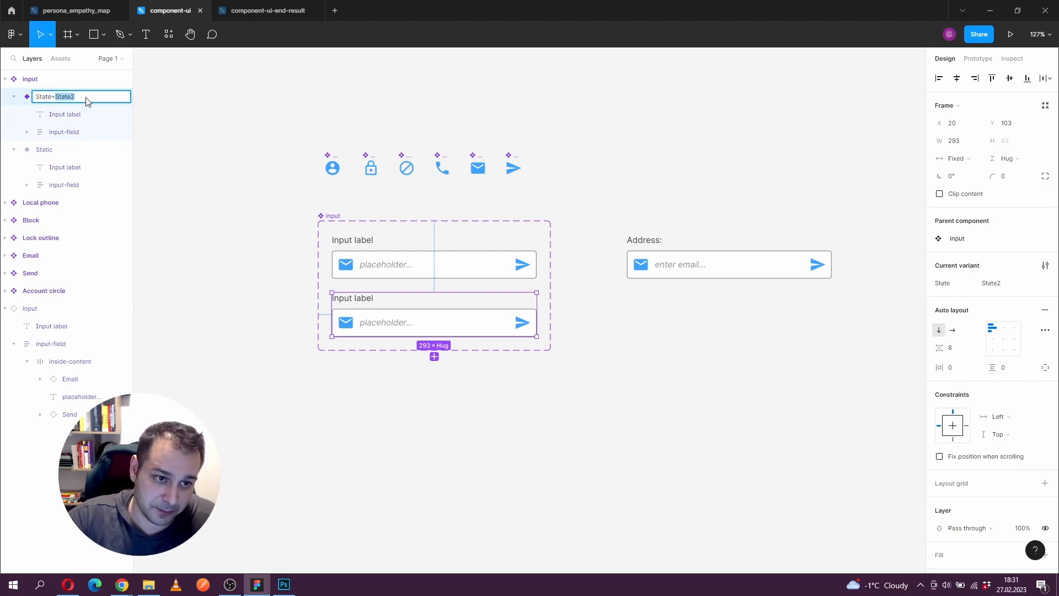
type("Hover")
key("Return")
- Add a third variant to the input component set and rename its layer as State=Active
left_click(333, 216)
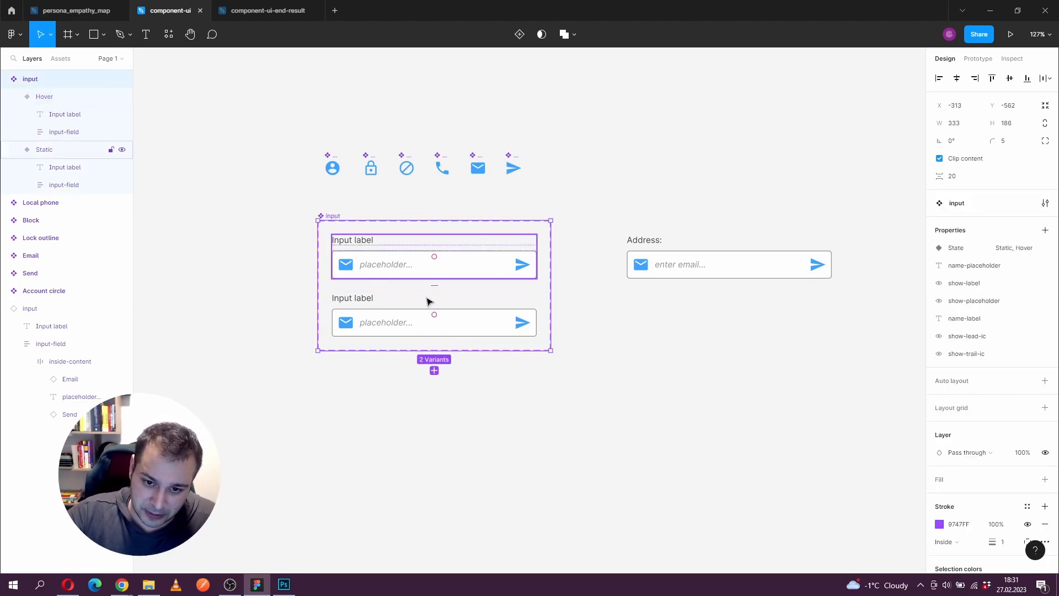
left_click(435, 372)
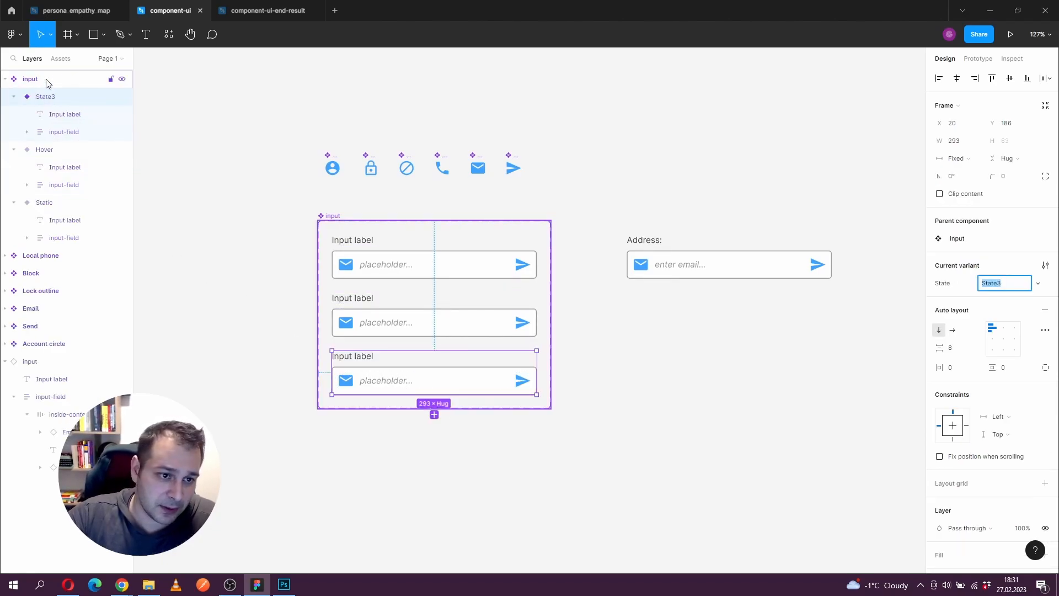
double_click(44, 101)
left_click(51, 99)
left_click_drag(55, 99, 74, 100)
key("BackSpace")
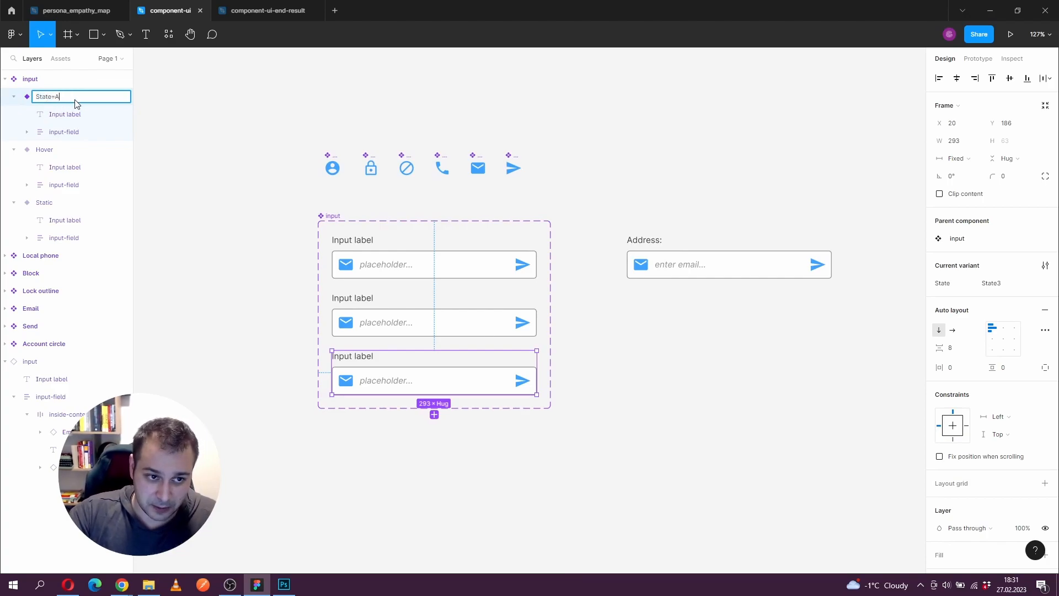
key("Return")
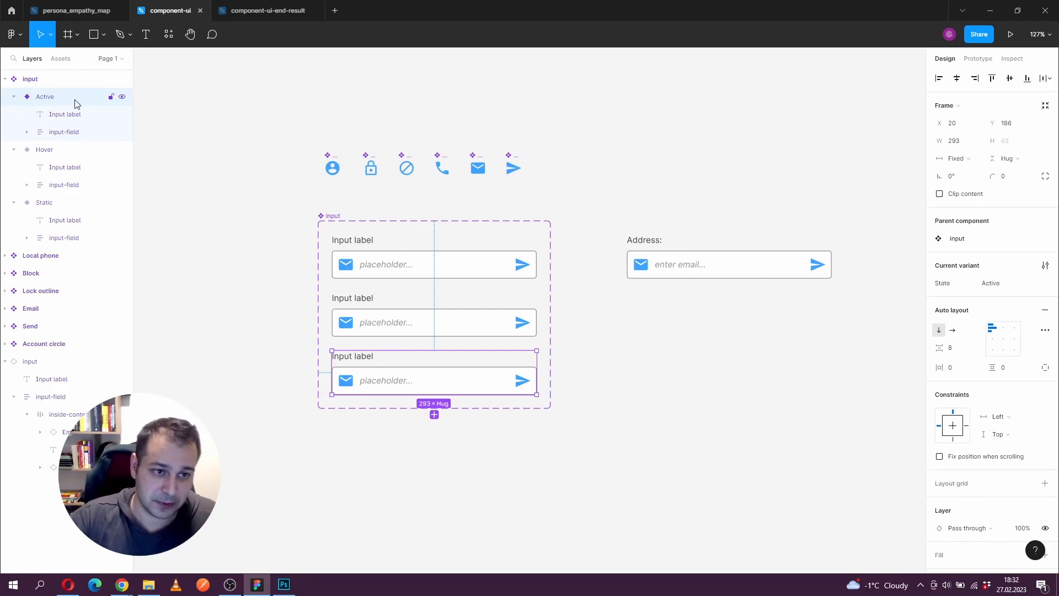
- Change the stroke of the Hover variant's input-field to the blue document color 3EA2FF
left_click(480, 325)
left_click(480, 326)
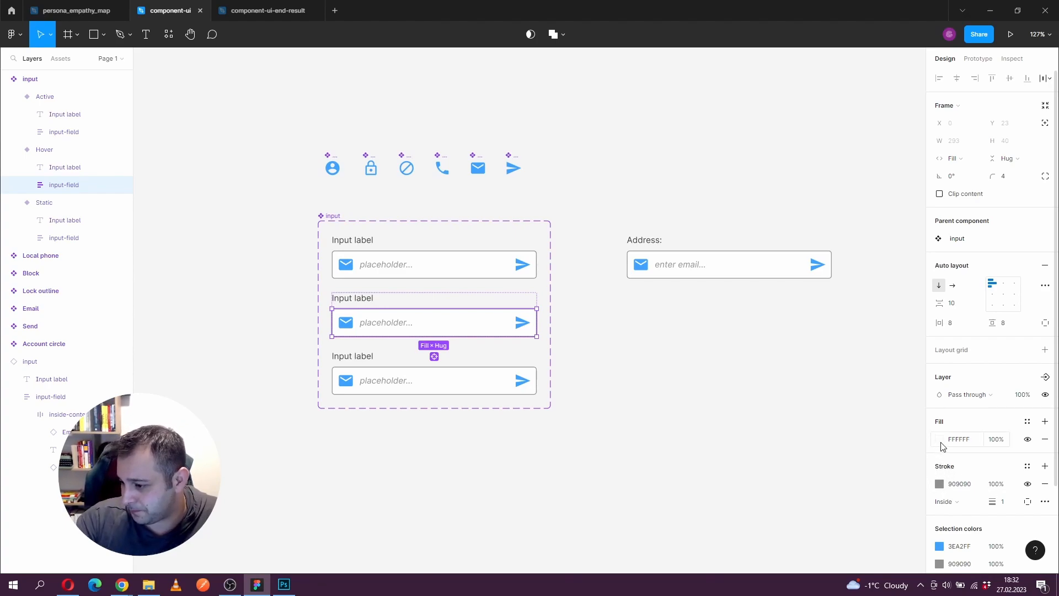
left_click(940, 484)
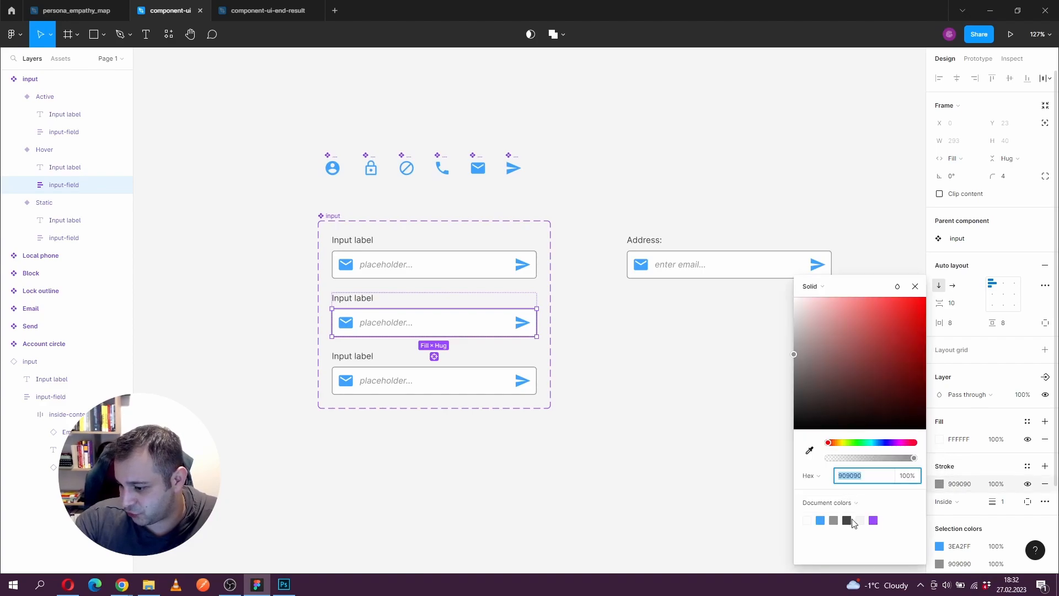
left_click(820, 520)
- Change the stroke of the Active variant's input-field to the blue document color 3EA2FF
left_click(488, 380)
left_click(488, 381)
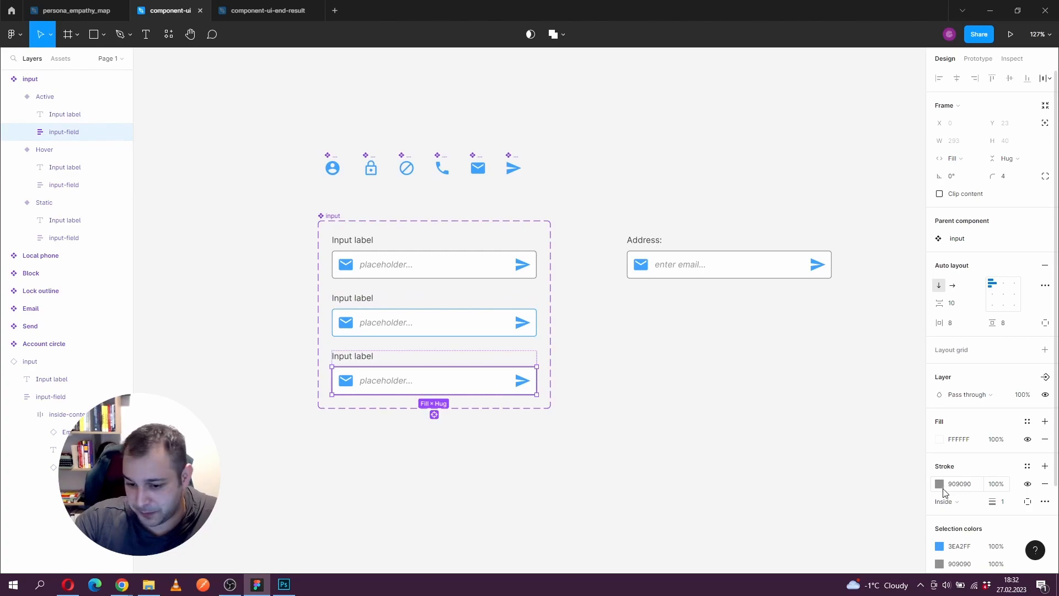
left_click(940, 439)
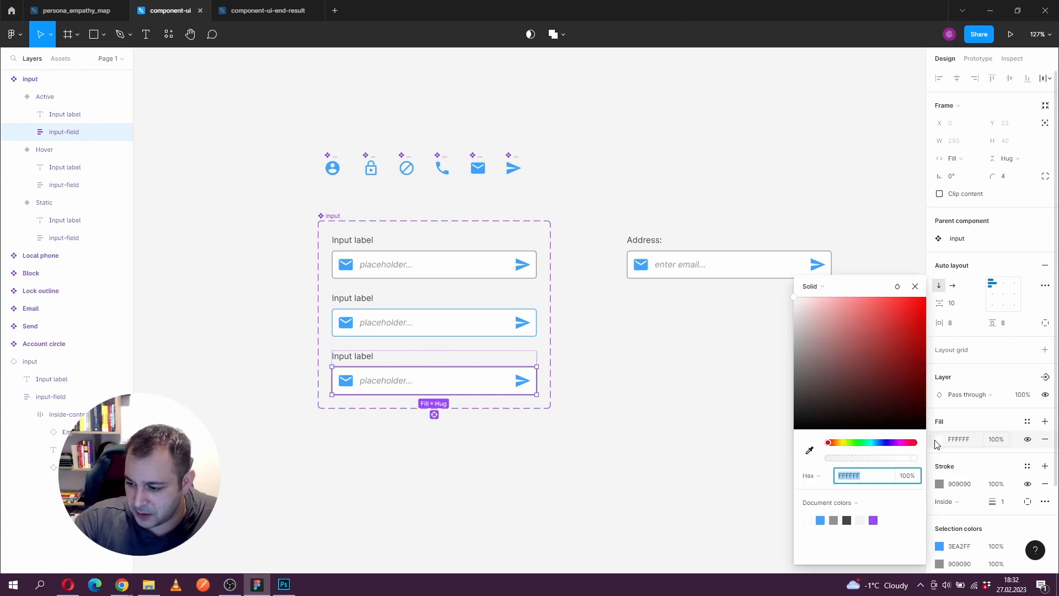
left_click(939, 483)
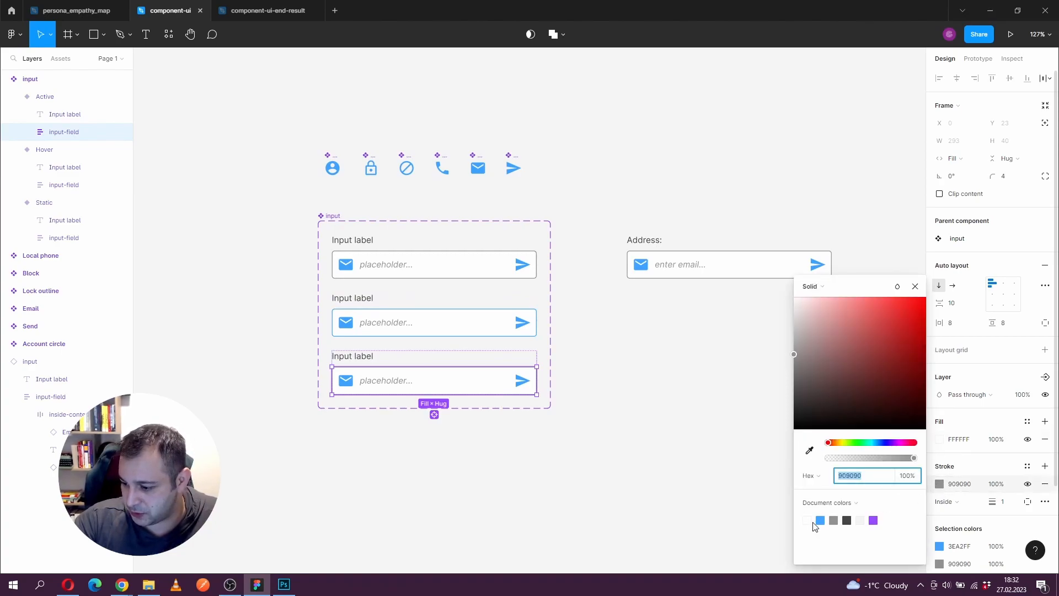
left_click(820, 520)
- Fill the Active variant's input-field with light blue CBE6FF, derived from the blue document color, and deselect it
left_click(939, 439)
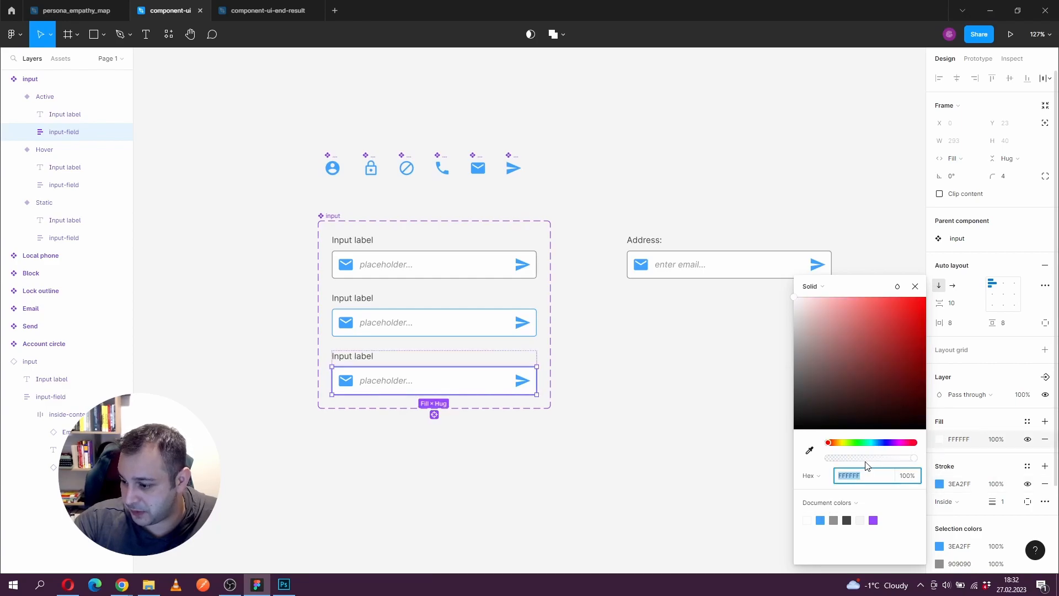
left_click(868, 443)
left_click(852, 301)
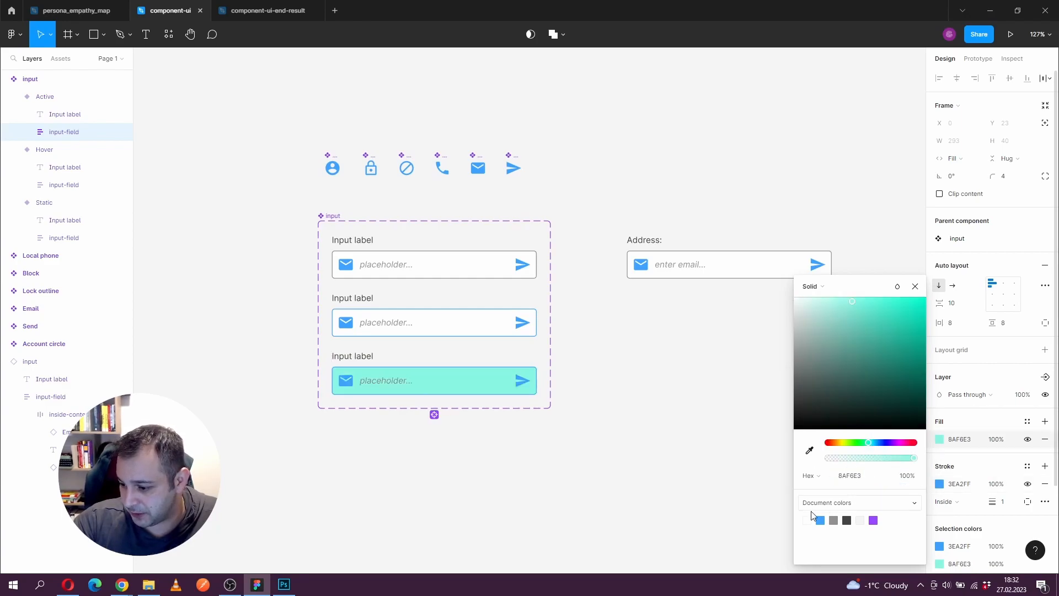
left_click(820, 520)
left_click_drag(851, 312, 821, 291)
left_click(915, 285)
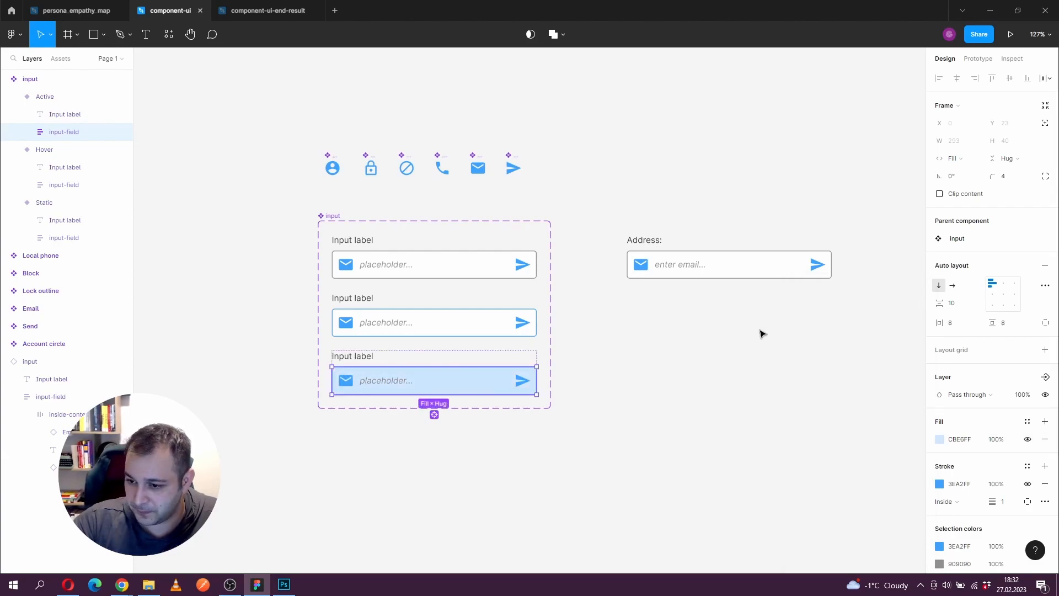
left_click(758, 330)
- Switch the State property of the Address input instance to Hover and finally to Active
left_click(751, 262)
scroll(772, 287, "right", 3)
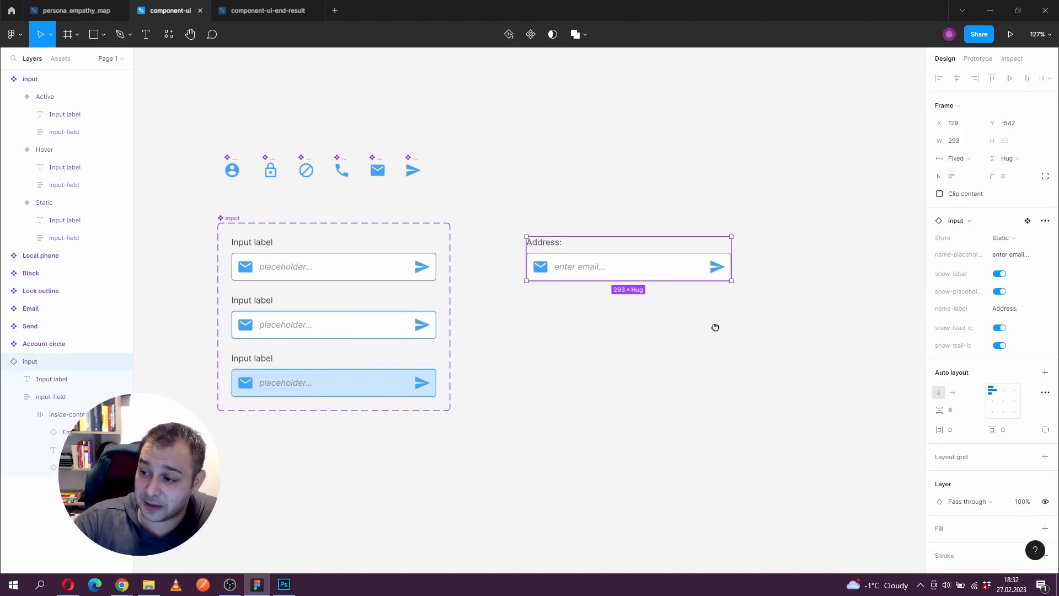
left_click(1012, 239)
left_click(1011, 252)
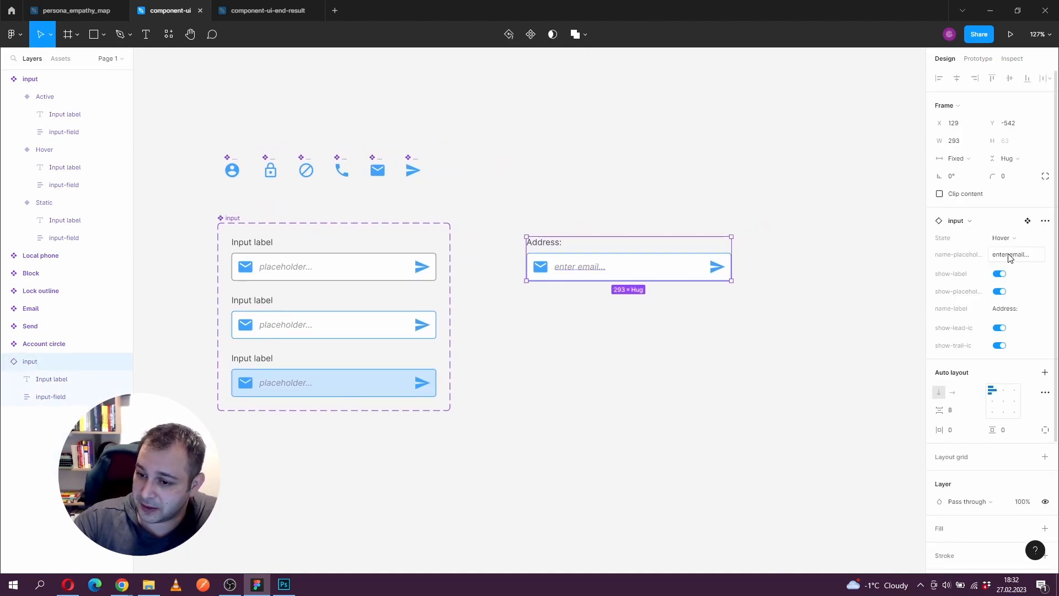
left_click(1011, 241)
left_click(1011, 253)
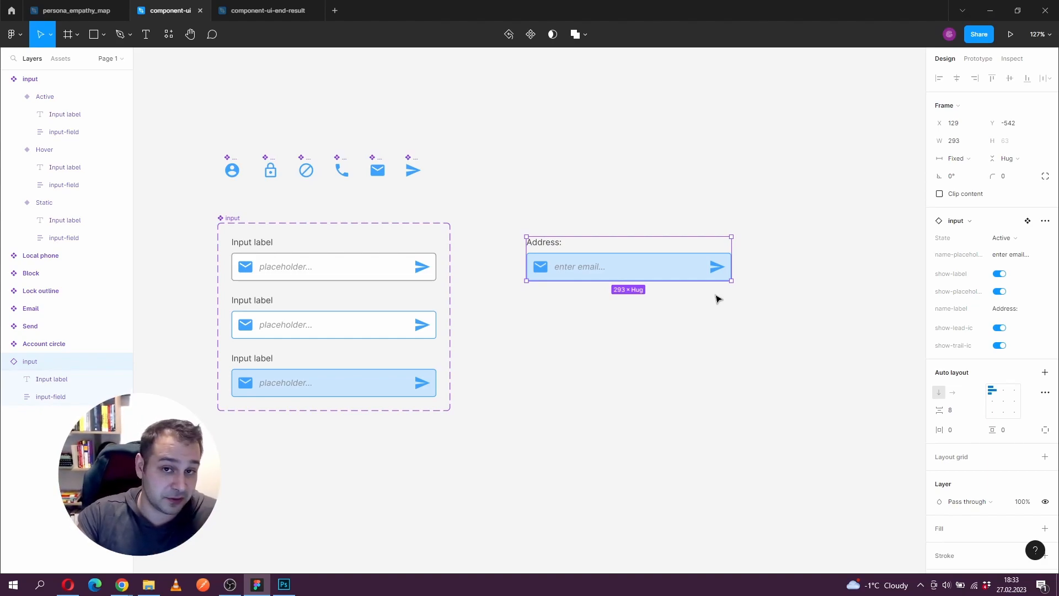
- Set the opacity of the Address input instance to 10%
key("1")
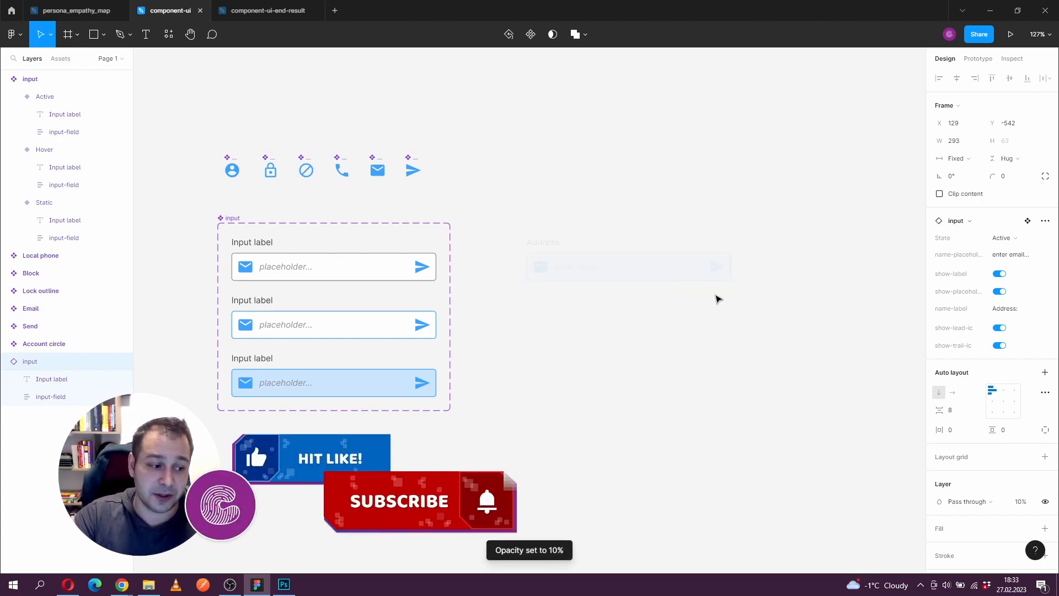